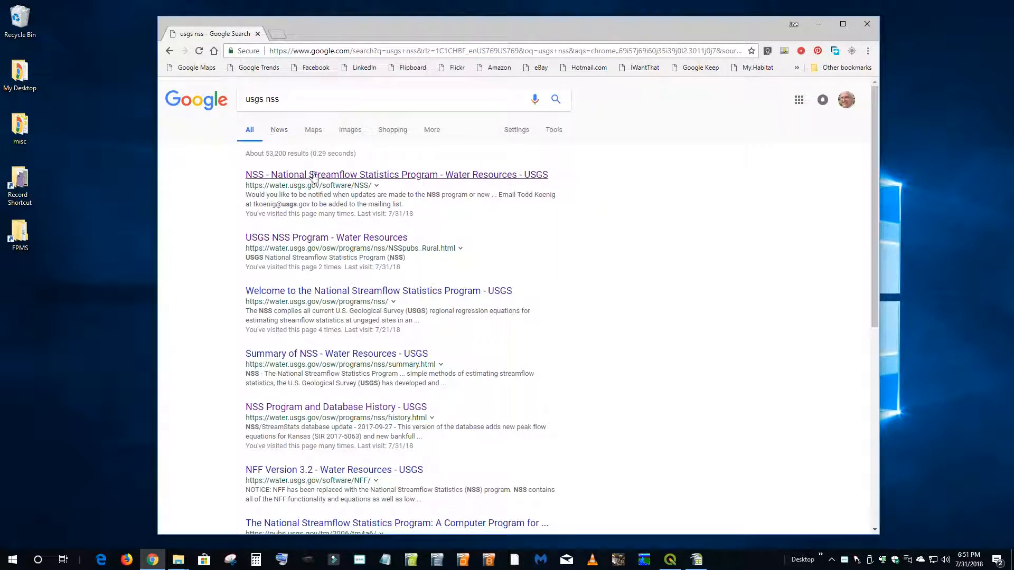
- Open the USGS National Streamflow Statistics Program page from the search results and launch the installed NSS program
left_click(314, 178)
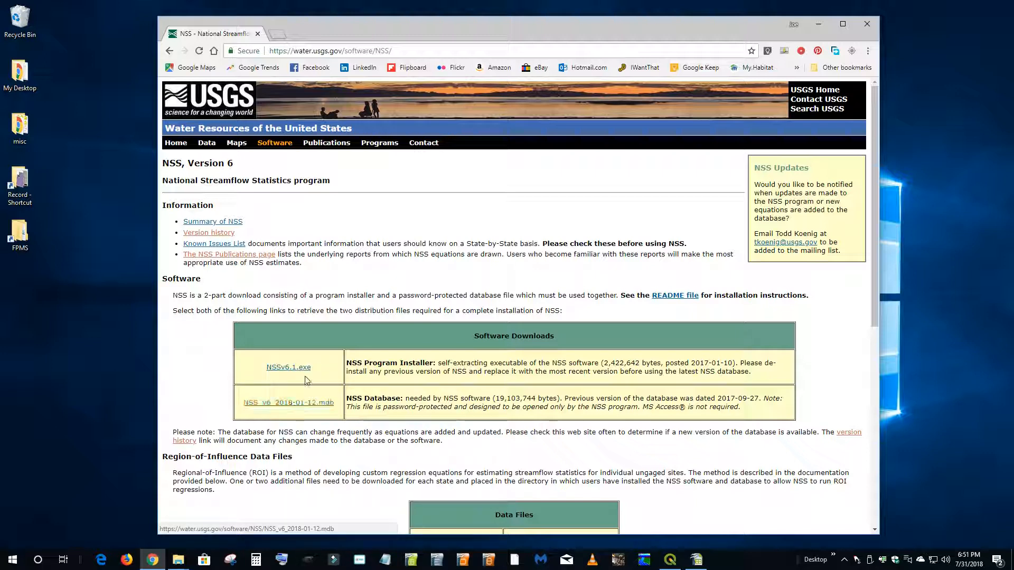
left_click(644, 561)
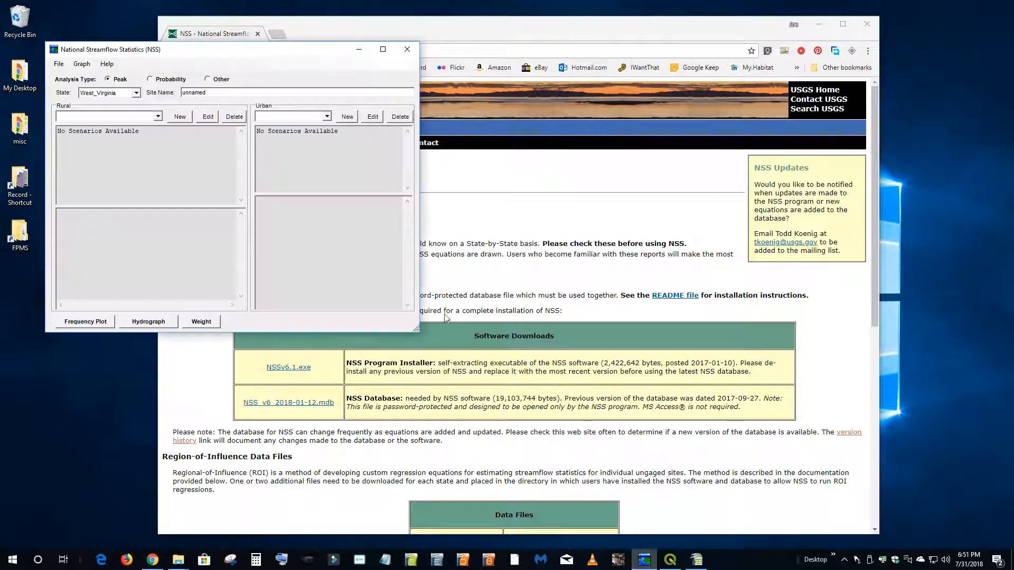
left_click_drag(169, 51, 397, 90)
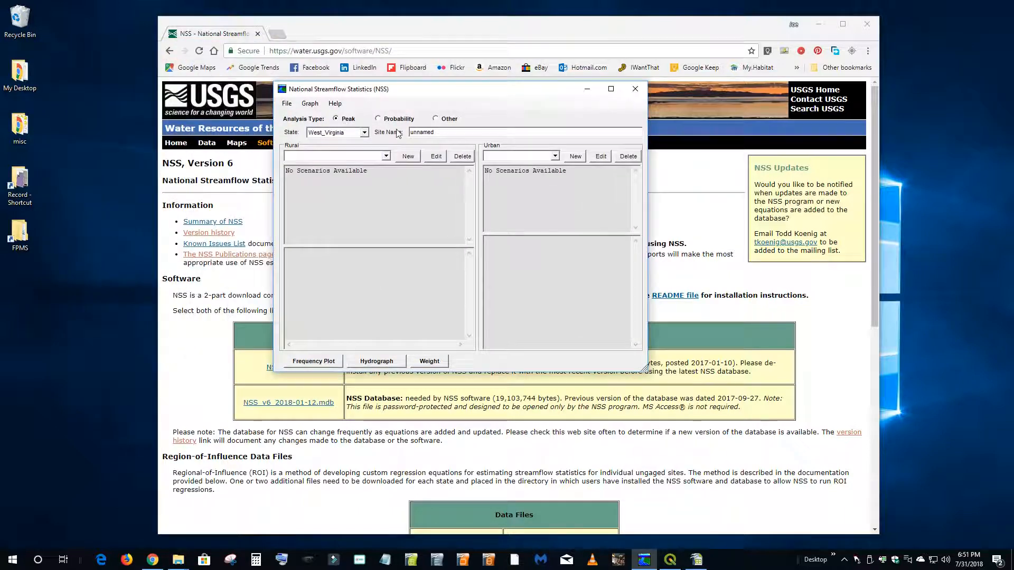
- Look through the states available for peak analysis in NSS and close the program
left_click(363, 132)
scroll(345, 167, "down", 3)
scroll(346, 165, "up", 6)
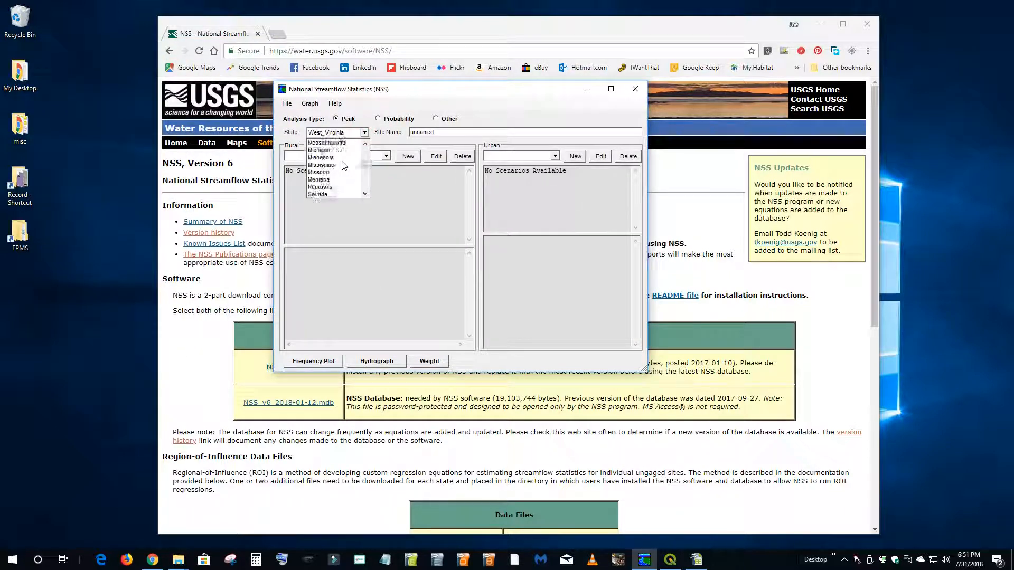
scroll(346, 166, "up", 10)
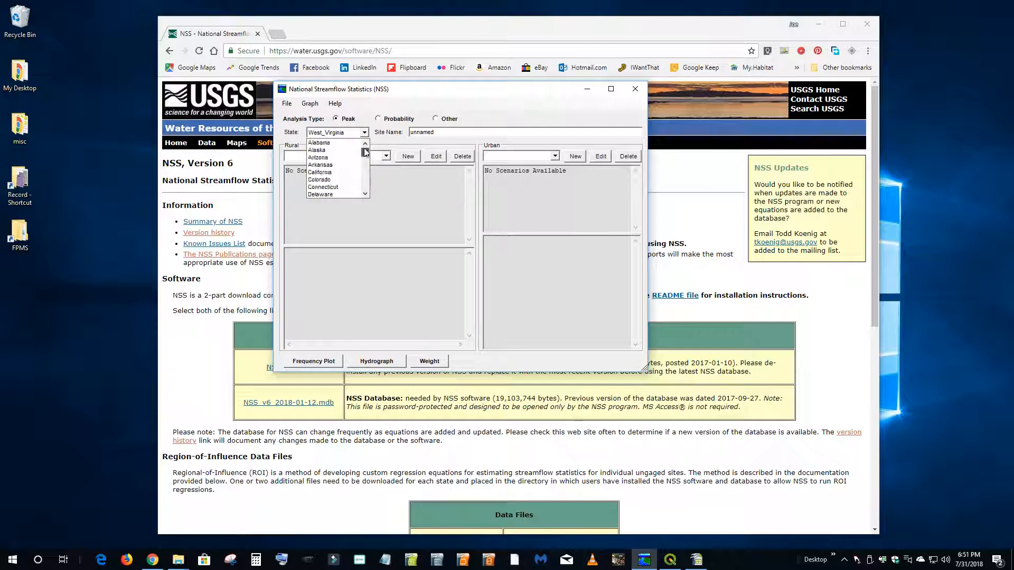
scroll(352, 162, "down", 13)
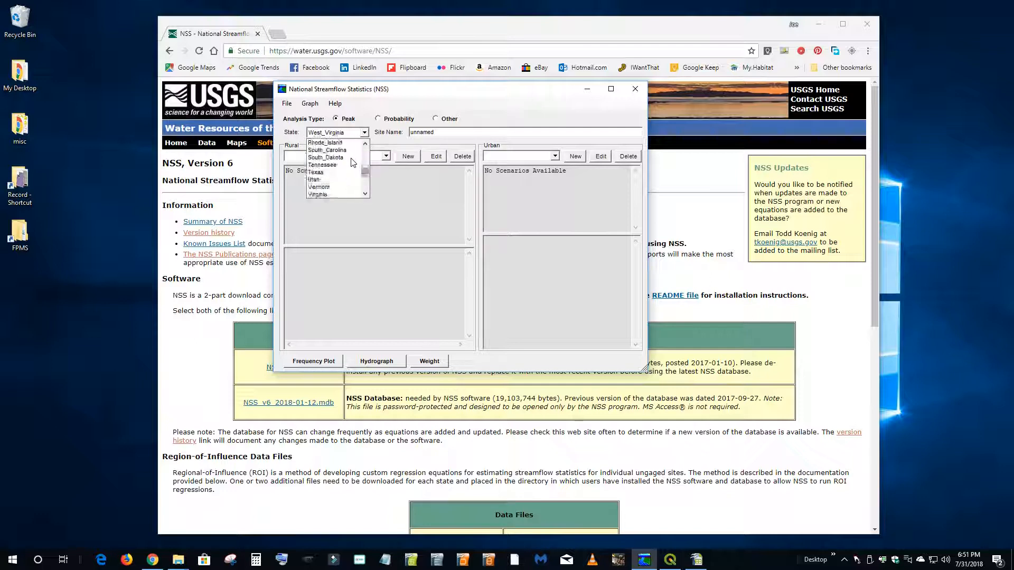
scroll(351, 158, "up", 4)
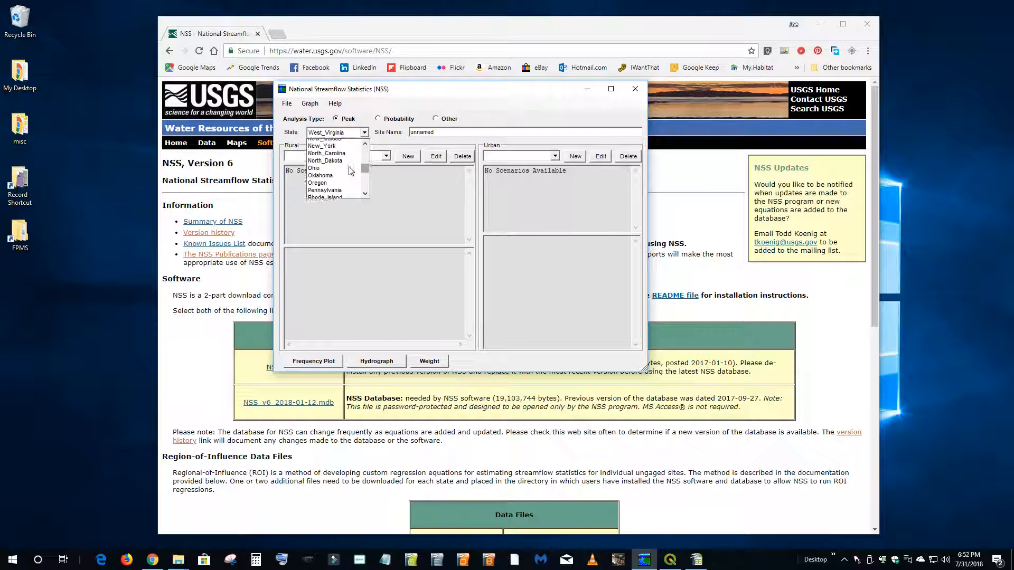
left_click(638, 91)
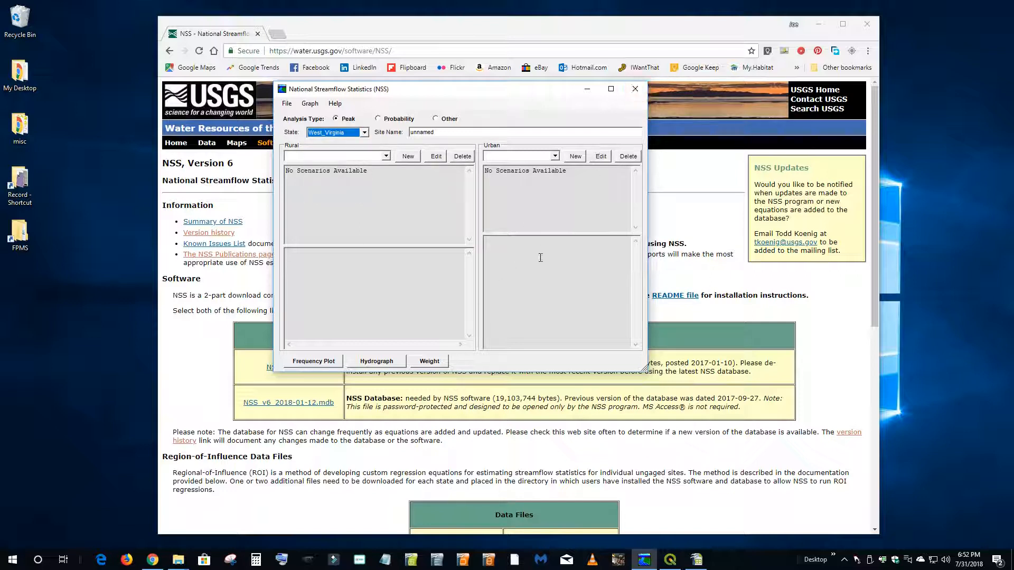
left_click(636, 89)
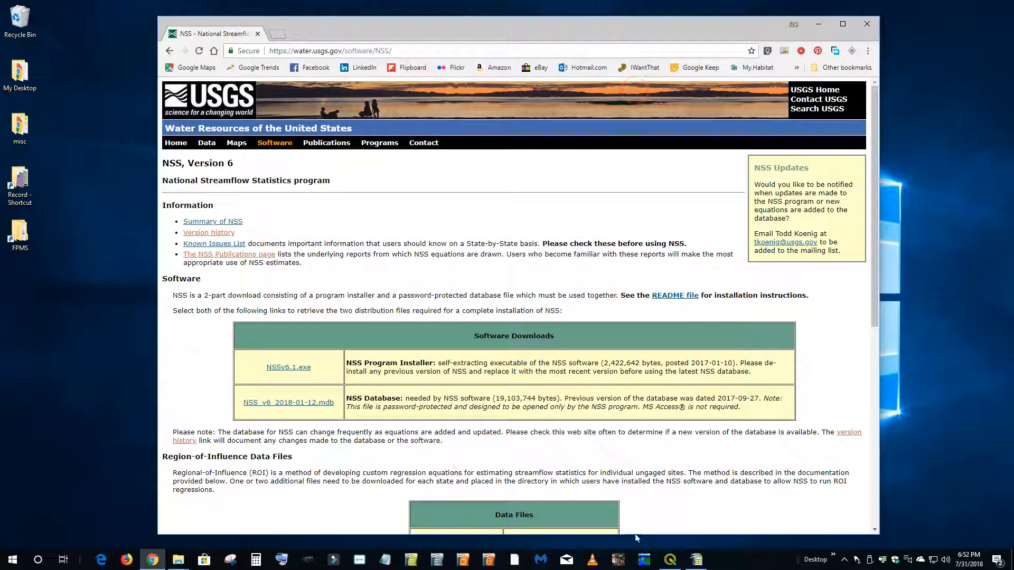
- Relaunch NSS and create a new rural scenario for West_Virginia
left_click(644, 559)
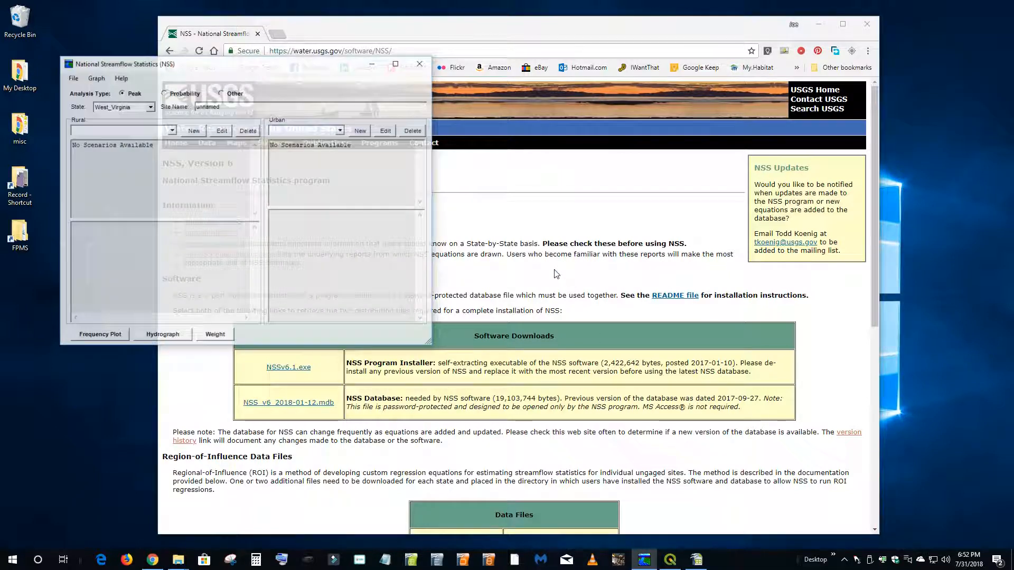
left_click_drag(256, 65, 511, 91)
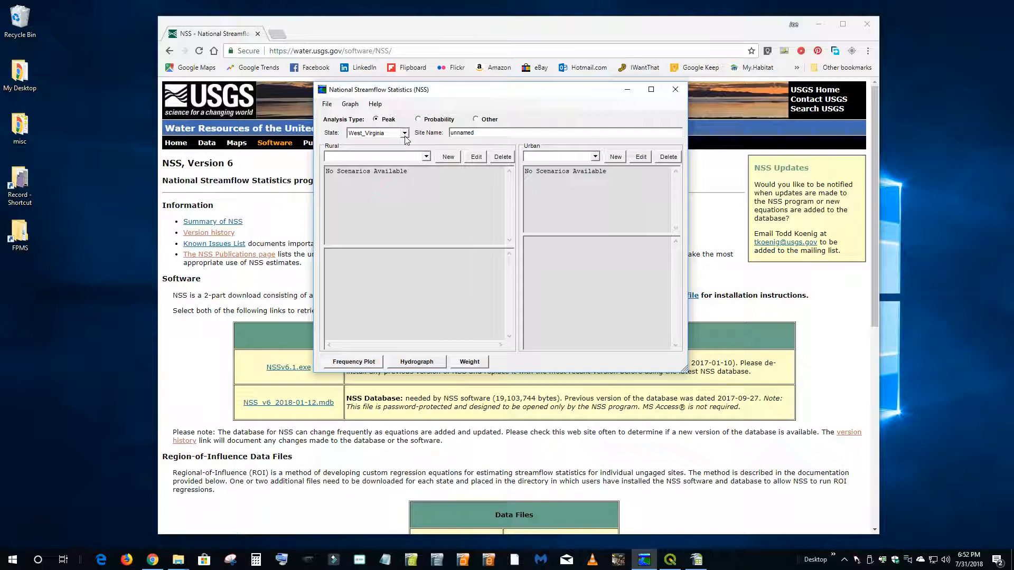
left_click(448, 160)
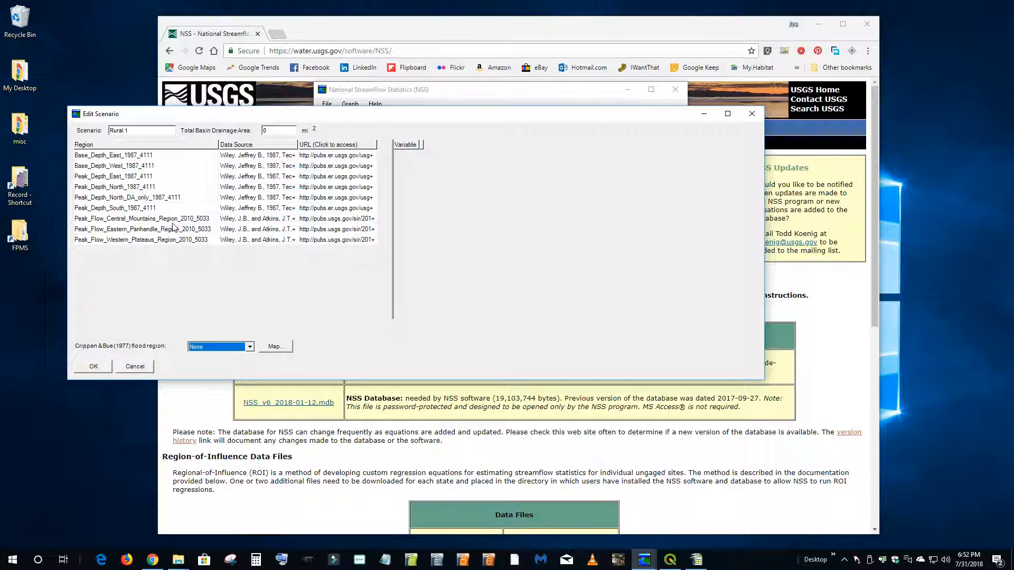
- Try selecting the Central Mountains, Eastern Panhandle and Western Plateaus 2010 peak-flow regions for the scenario, and clear the selection
left_click(135, 221)
left_click(136, 229)
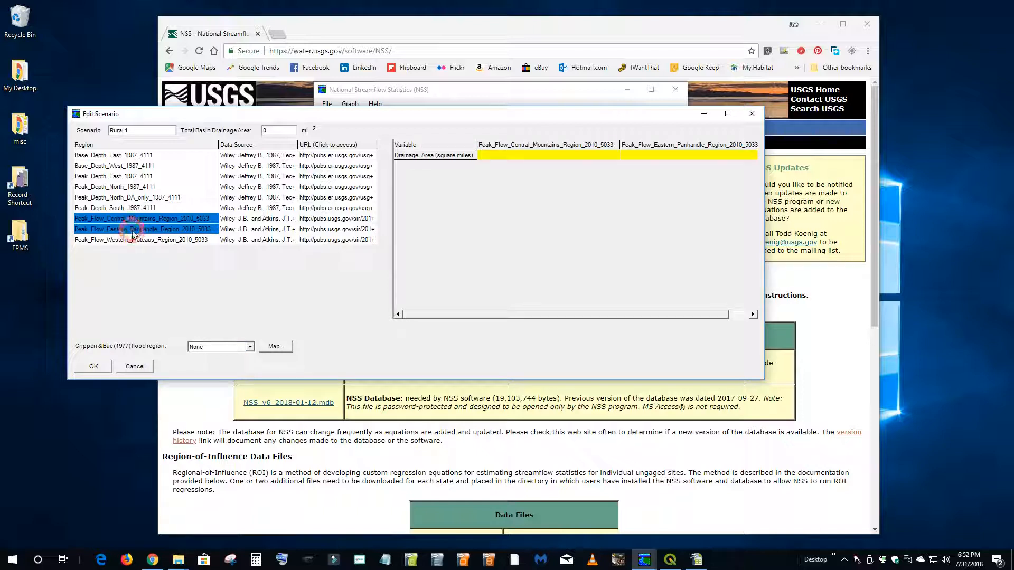
left_click(148, 240)
left_click(148, 240)
left_click(149, 229)
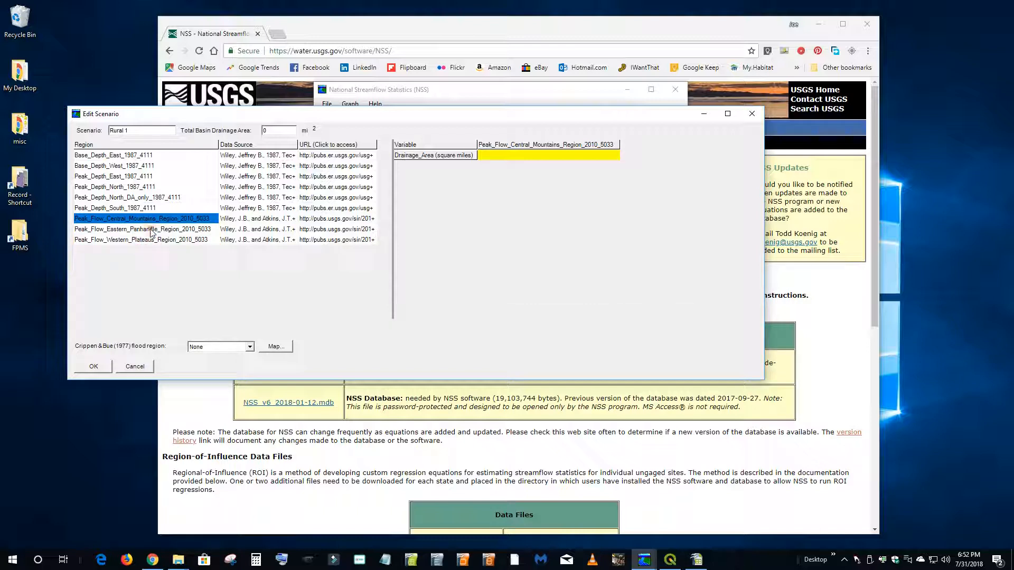
left_click(150, 218)
- View the Crippen and Bue flood region map of the United States and close it
left_click(275, 346)
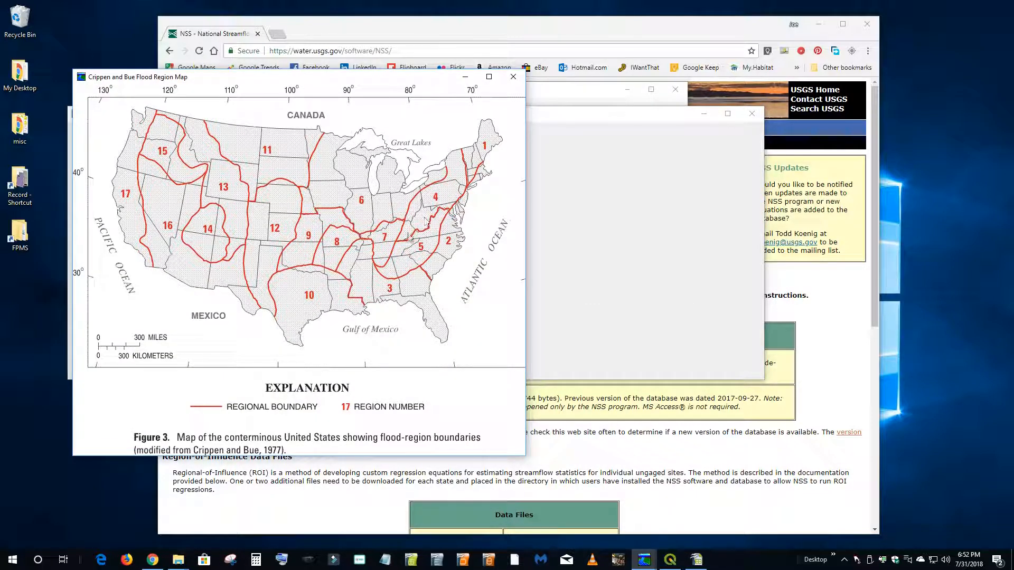
left_click(512, 77)
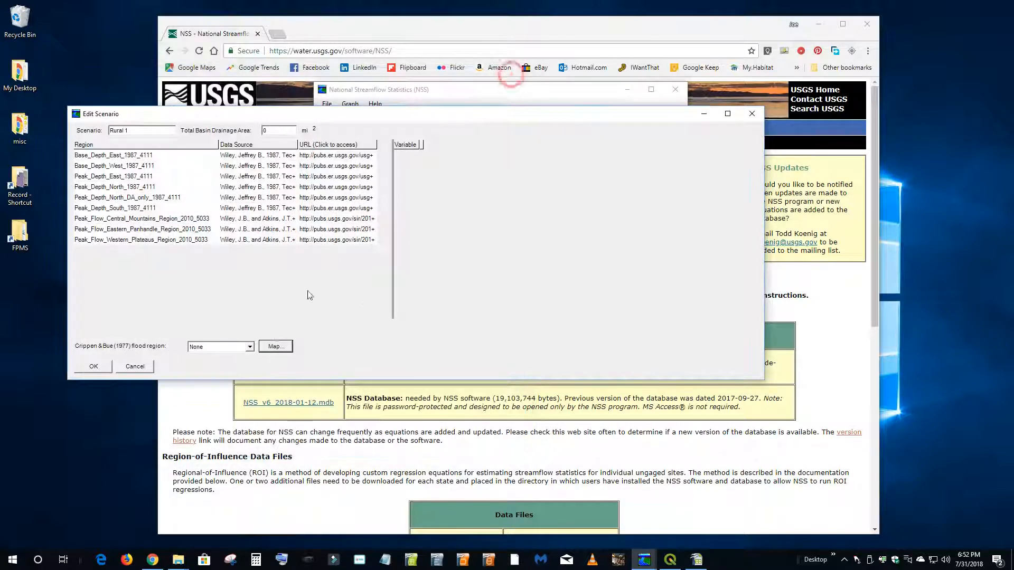
- Open the PDF of the report cited for the Western Plateaus peak-flow region and go to the Figure 4 region map
left_click(334, 240)
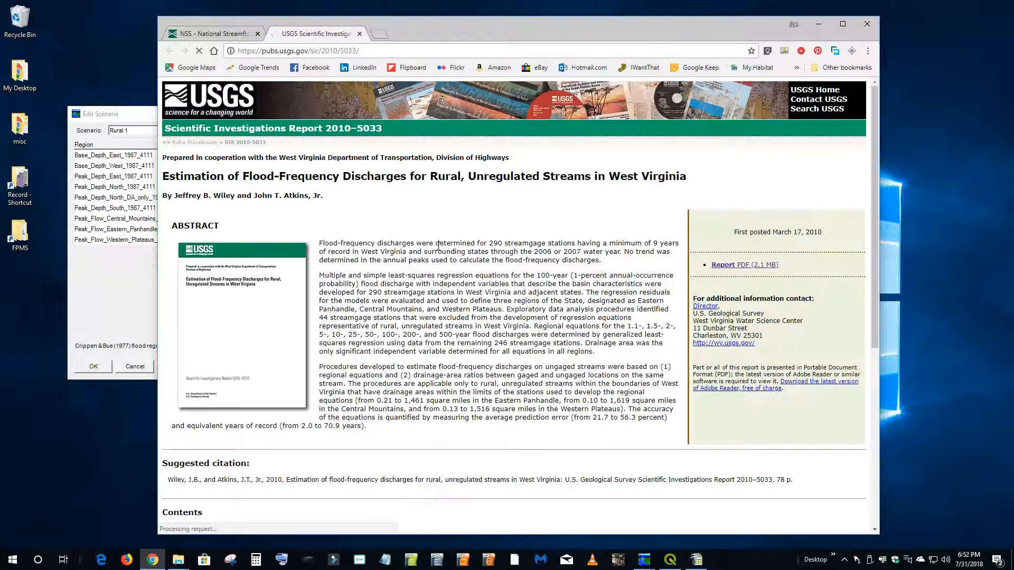
left_click(753, 264)
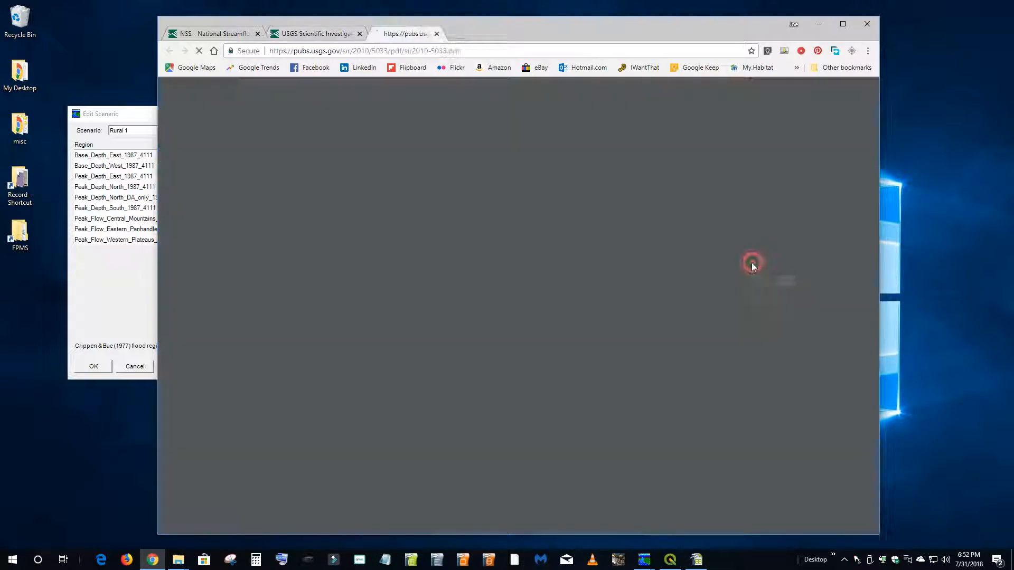
left_click(842, 24)
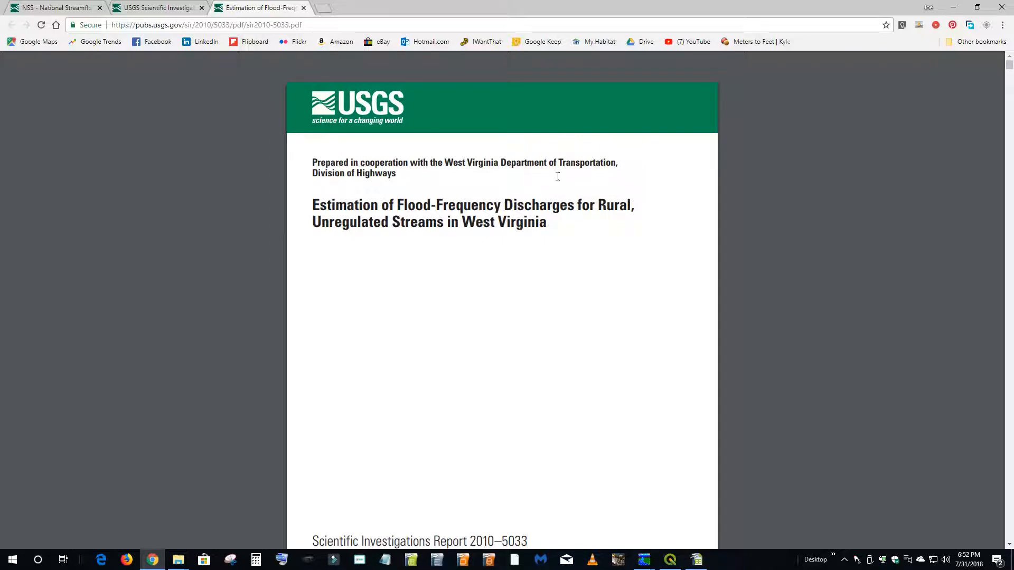
scroll(549, 227, "down", 3)
left_click_drag(1009, 69, 999, 173)
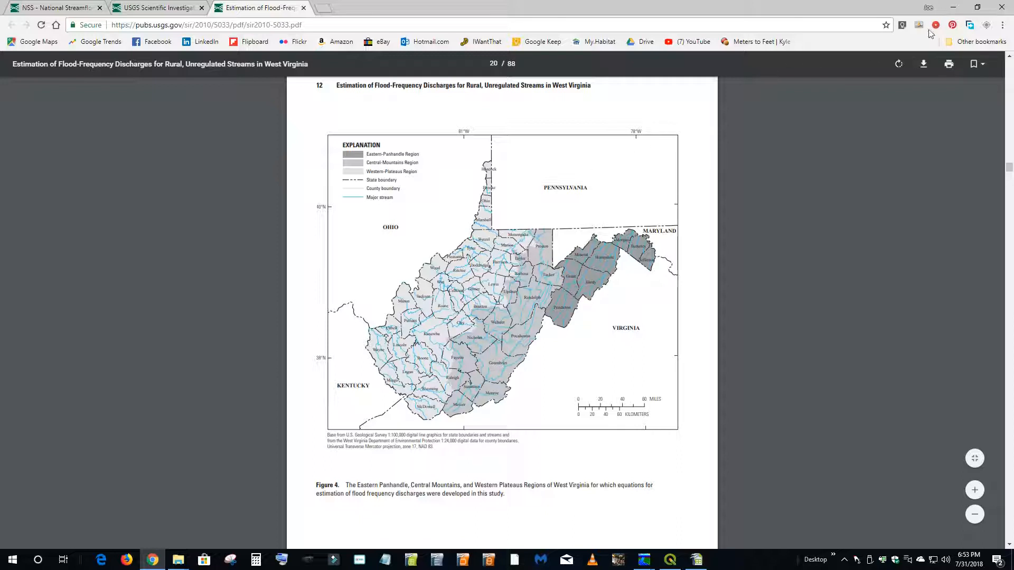
- Minimize the browser, then dismiss the rural scenario without saving it and close NSS
left_click(953, 7)
left_click(752, 114)
left_click(676, 90)
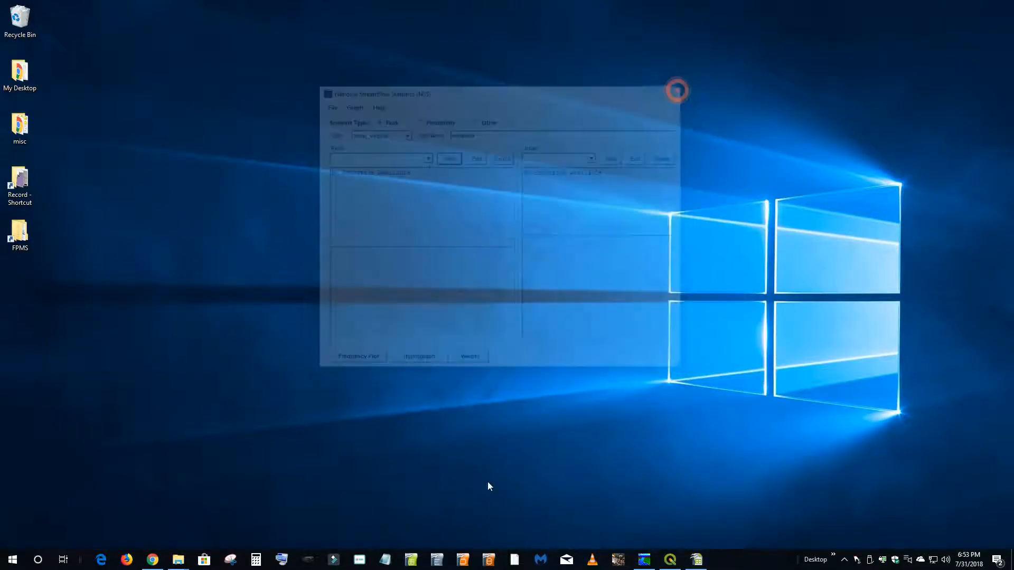
- Show the 2018-07-31_182435 request folder and review the BFE process sheet in Workbook.ods with the window maximized
mouse_move(177, 563)
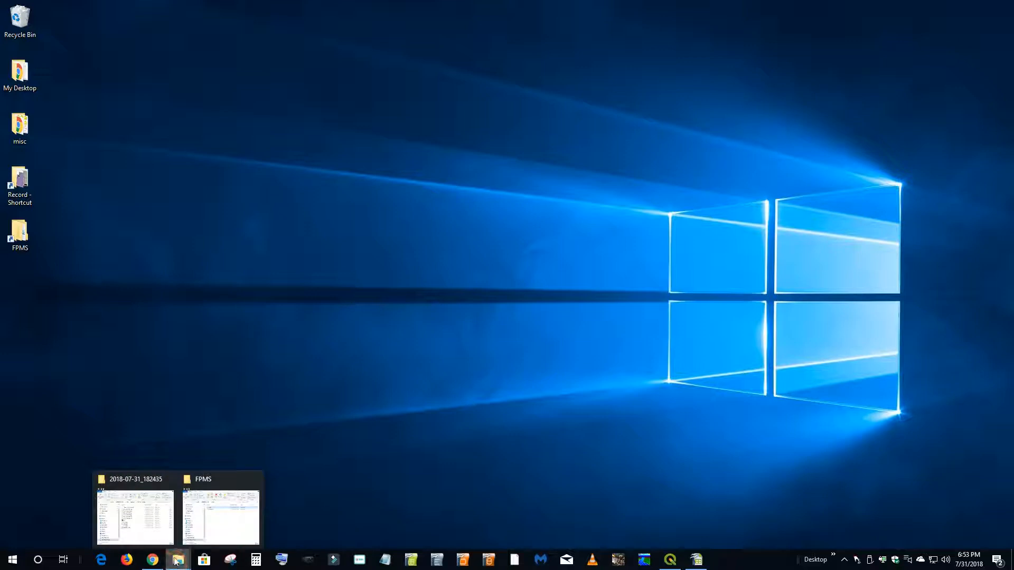
left_click(135, 517)
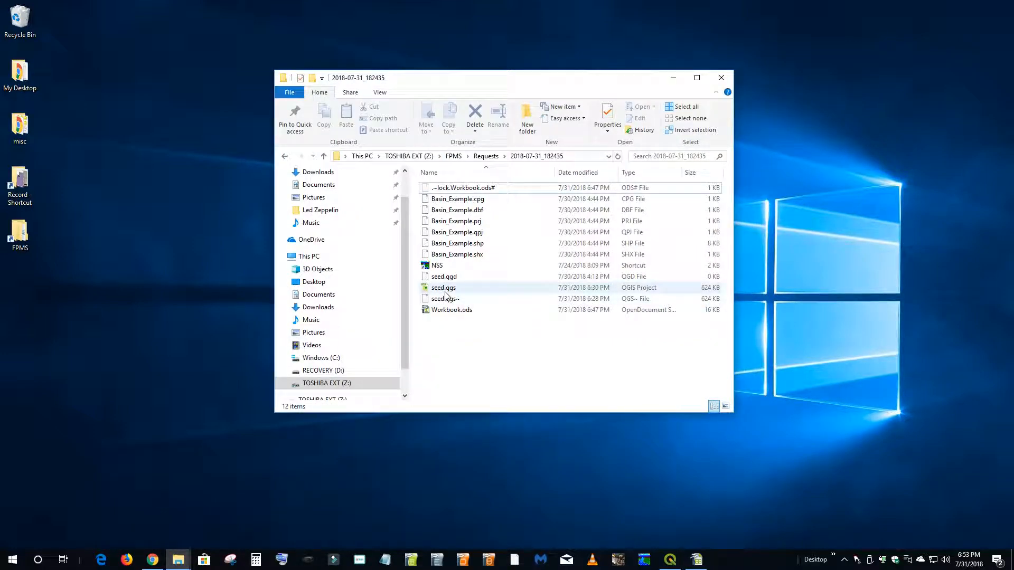
left_click(696, 559)
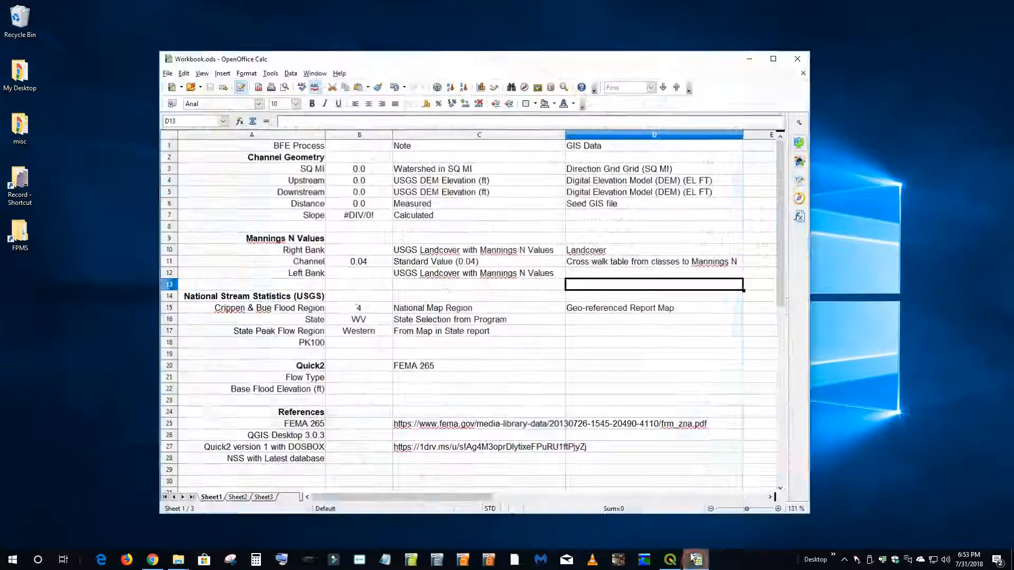
left_click(775, 56)
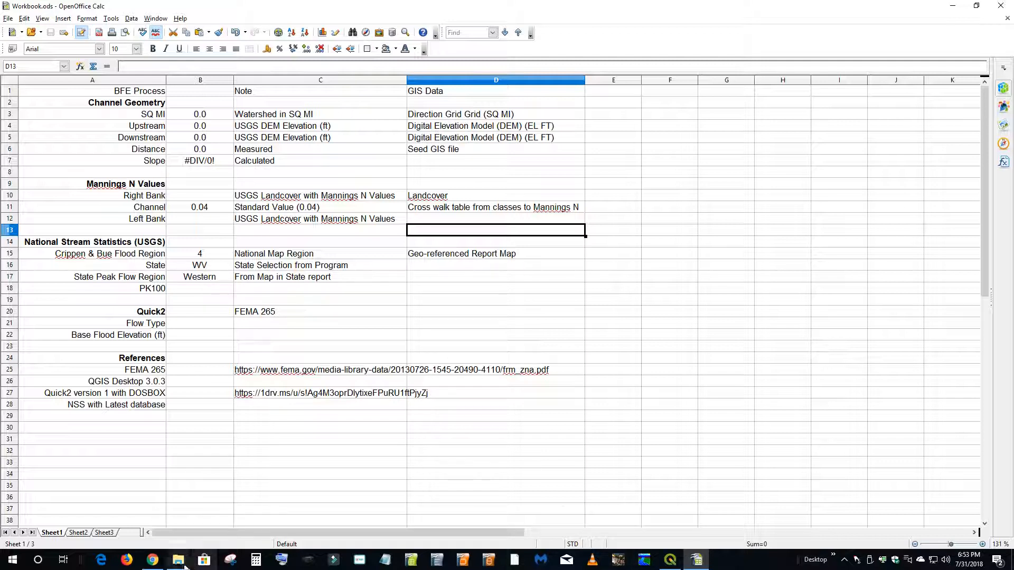
- Switch back to the report PDF in Chrome and enlarge the Figure 4 West Virginia region map to fill the view
left_click(152, 560)
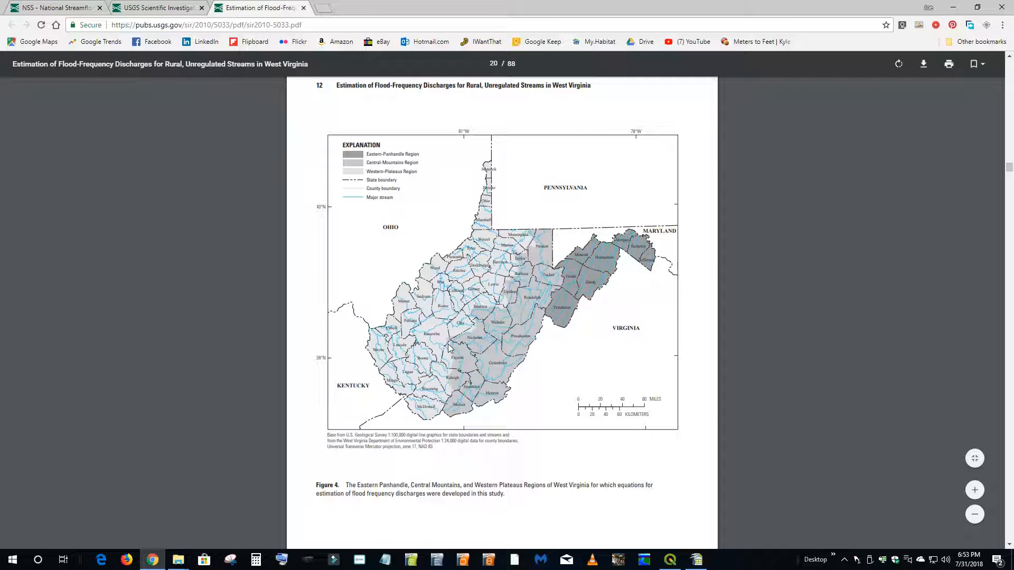
right_click(505, 295)
left_click(812, 276)
left_click(975, 490)
left_click(974, 490)
left_click(974, 490)
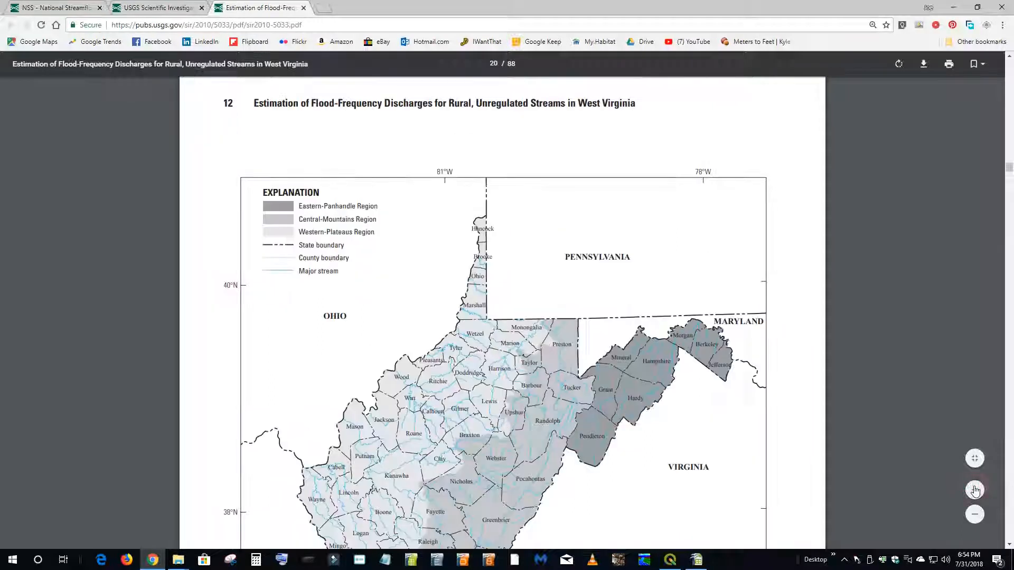
left_click_drag(1006, 167, 1006, 167)
scroll(1007, 169, "down", 3)
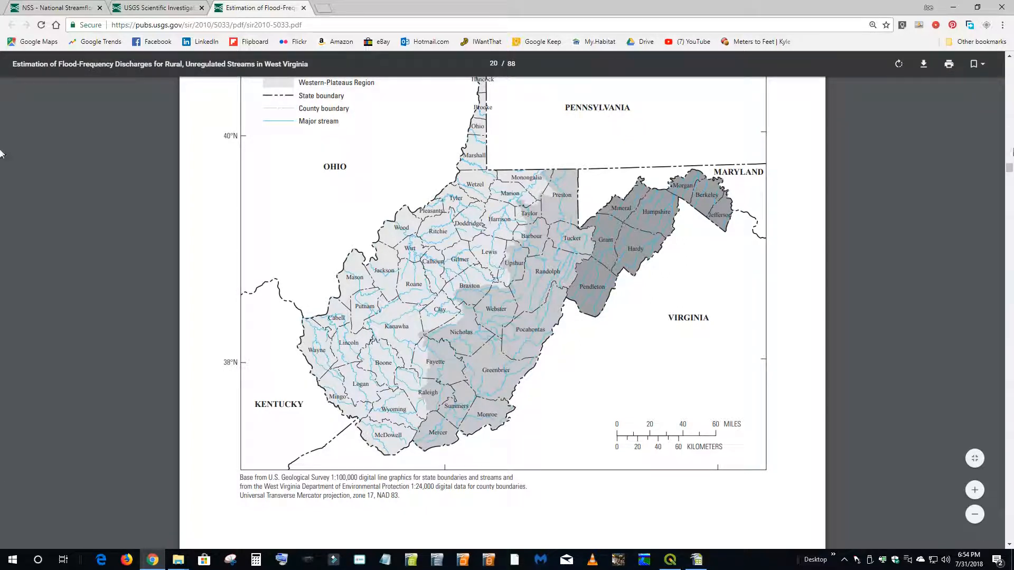
left_click(1008, 56)
left_click(1008, 56)
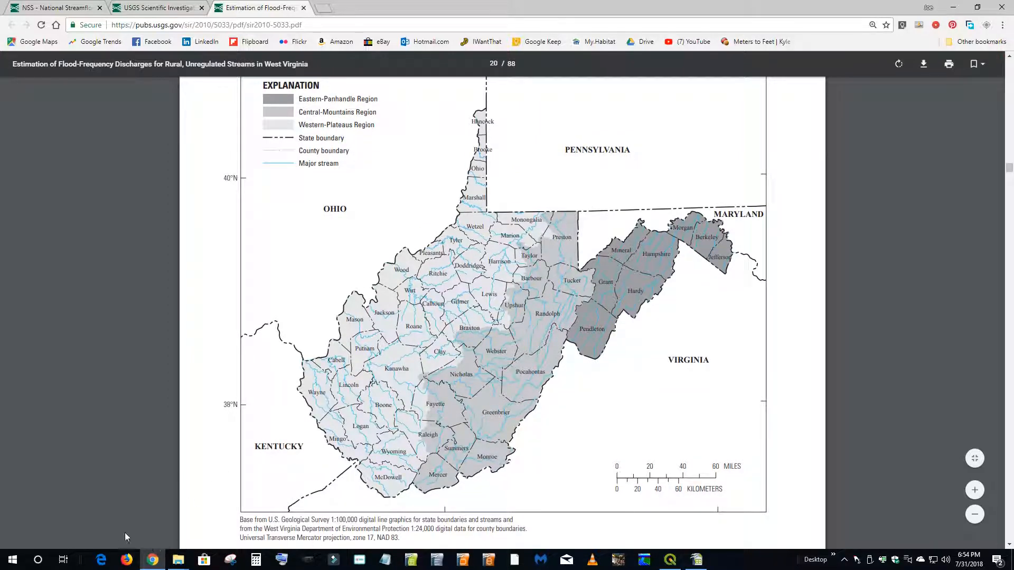
- Capture the Figure 4 West Virginia region map as a rectangular snip with Snipping Tool
left_click(228, 557)
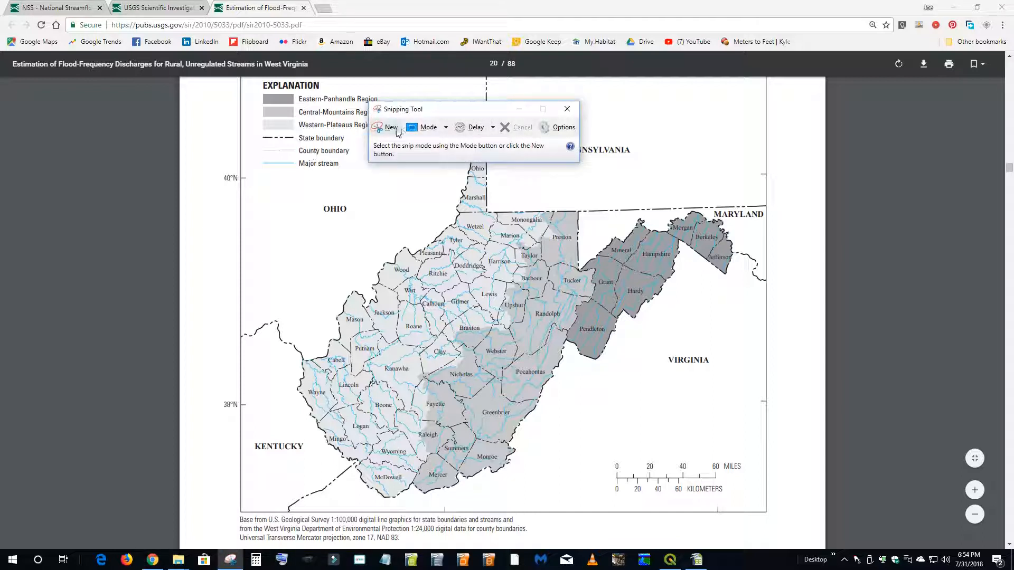
left_click(446, 129)
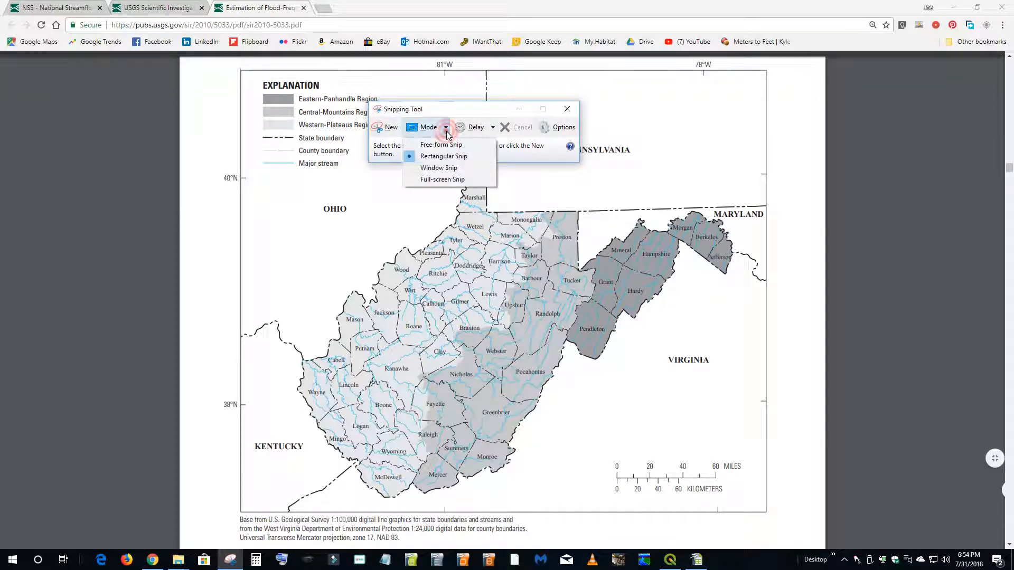
left_click(386, 130)
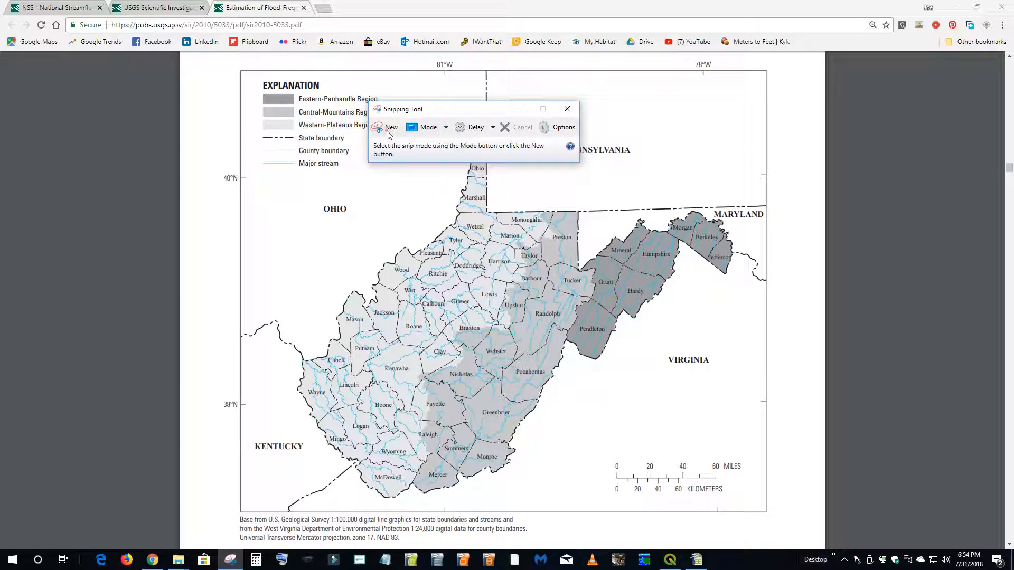
left_click(387, 131)
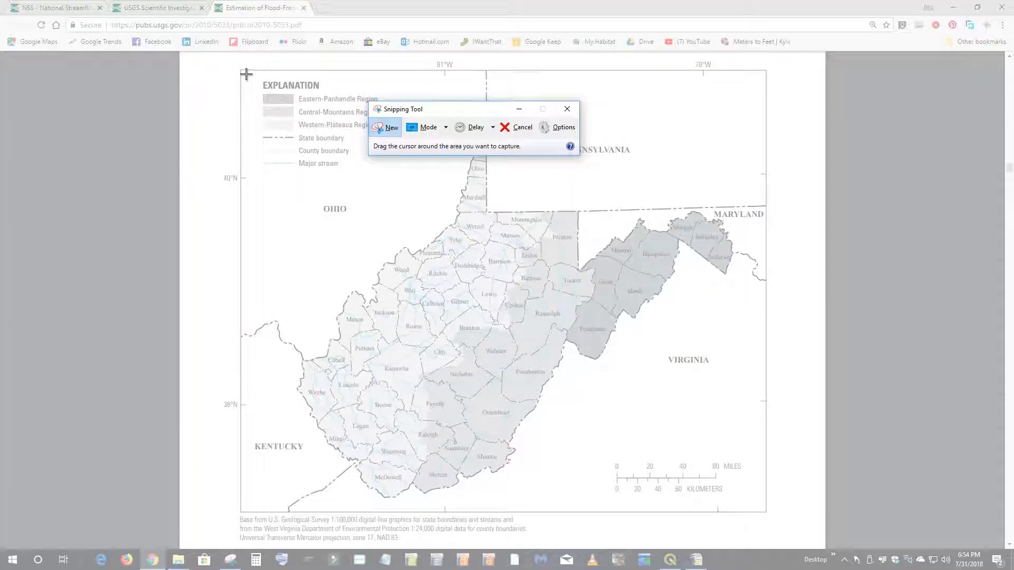
left_click_drag(251, 71, 755, 507)
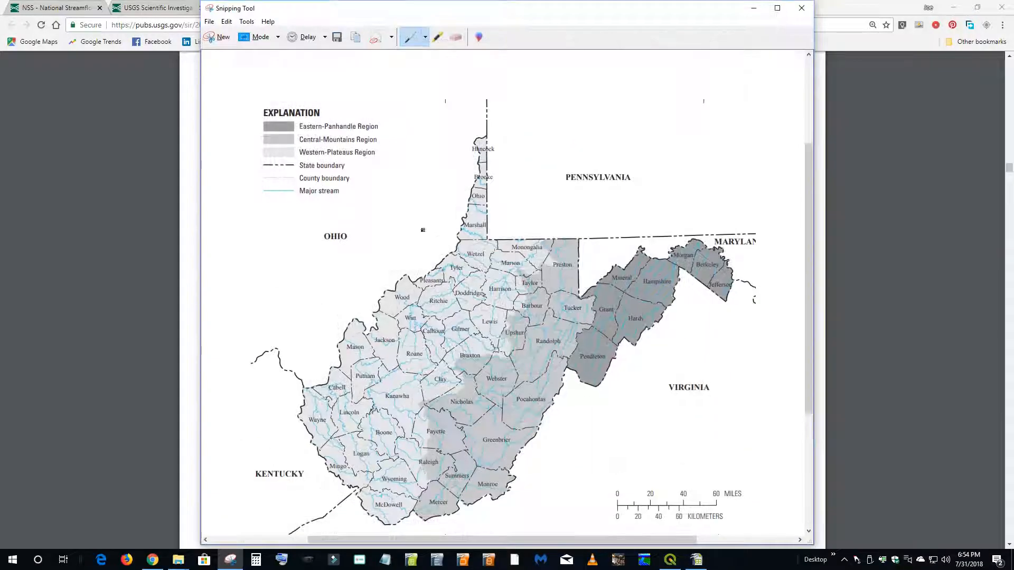
- Start saving the region map snip as a JPEG file in the FPMS\Requests\2018-07-31_182435 folder
left_click(210, 22)
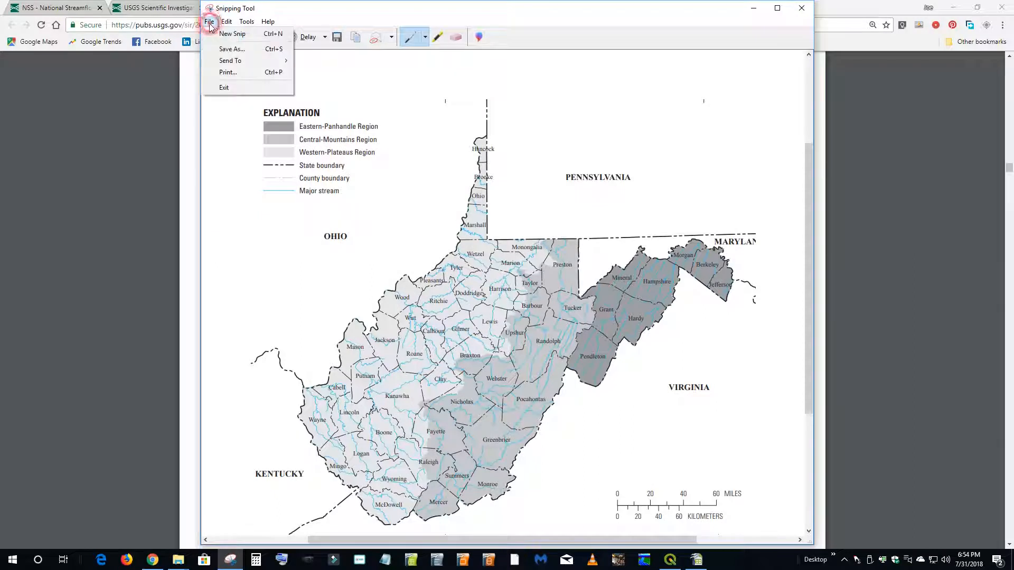
left_click(224, 48)
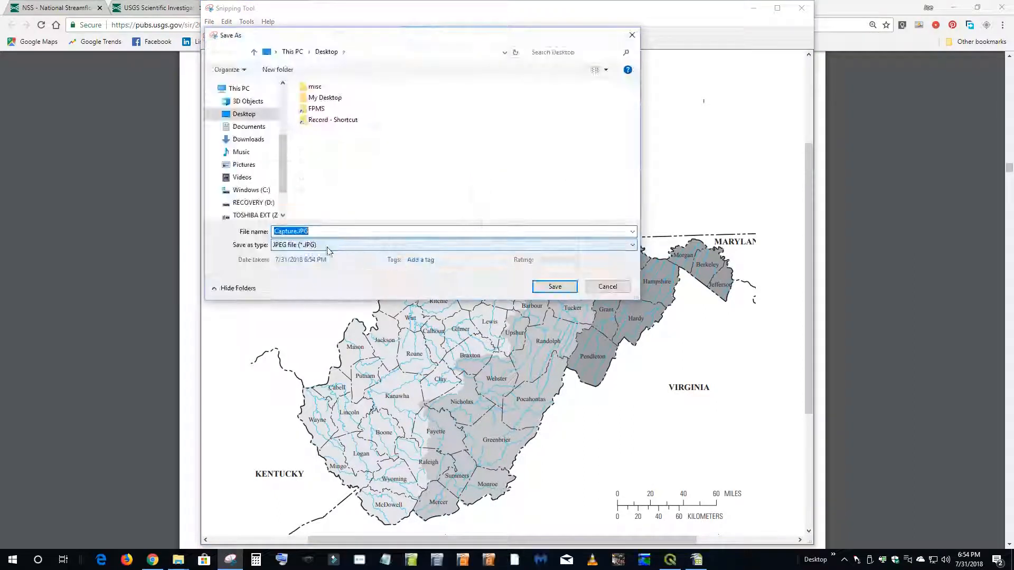
left_click(321, 246)
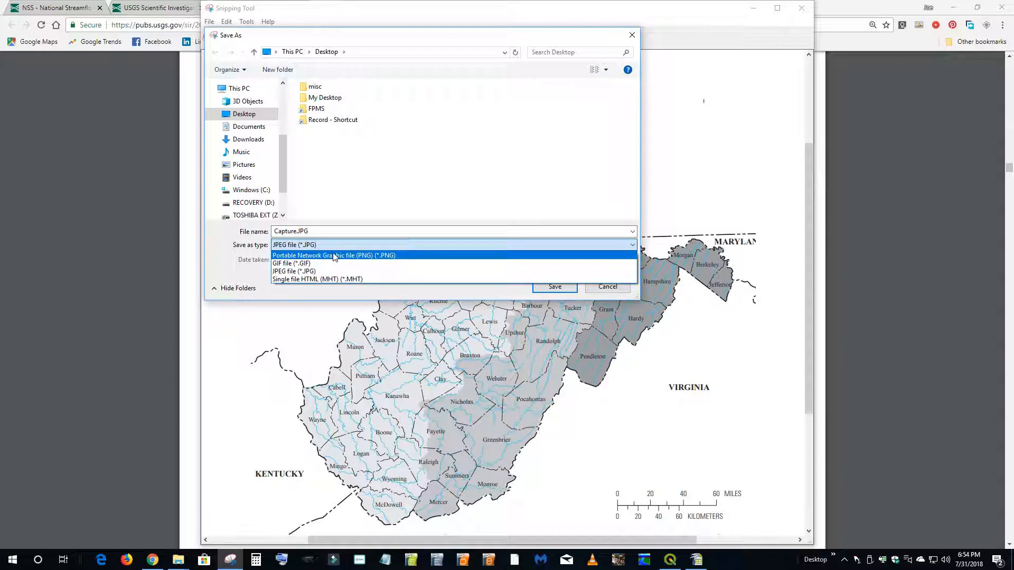
left_click(310, 272)
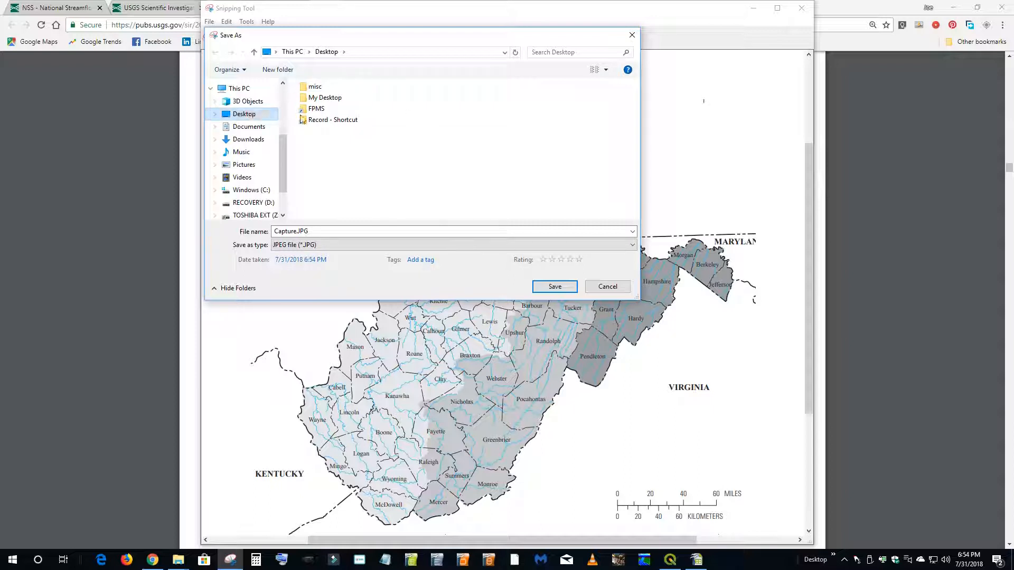
double_click(317, 112)
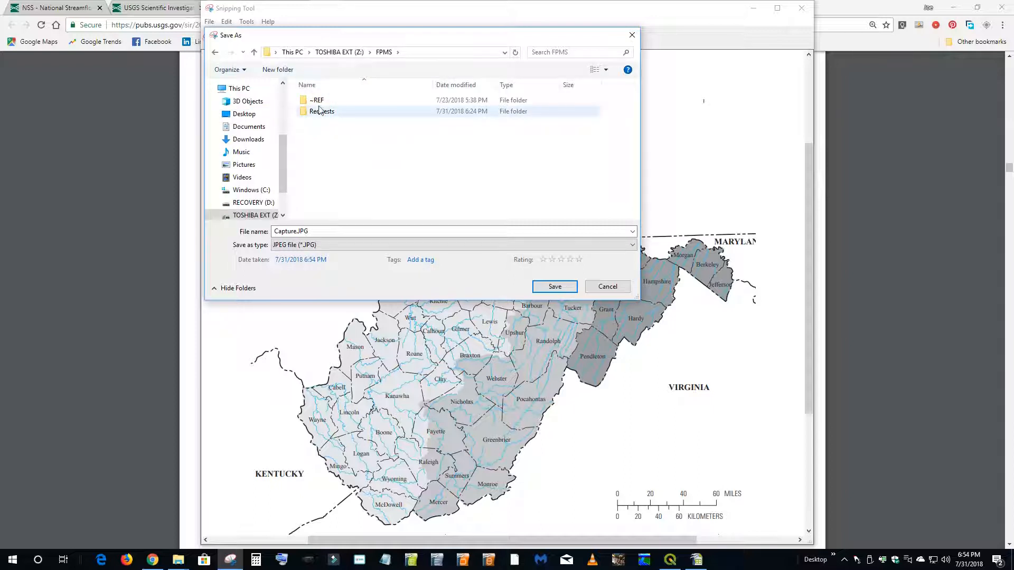
left_click(320, 115)
double_click(320, 115)
double_click(337, 113)
- Name the region map image NSS_WV_Regions and save it in the request folder
left_click(315, 231)
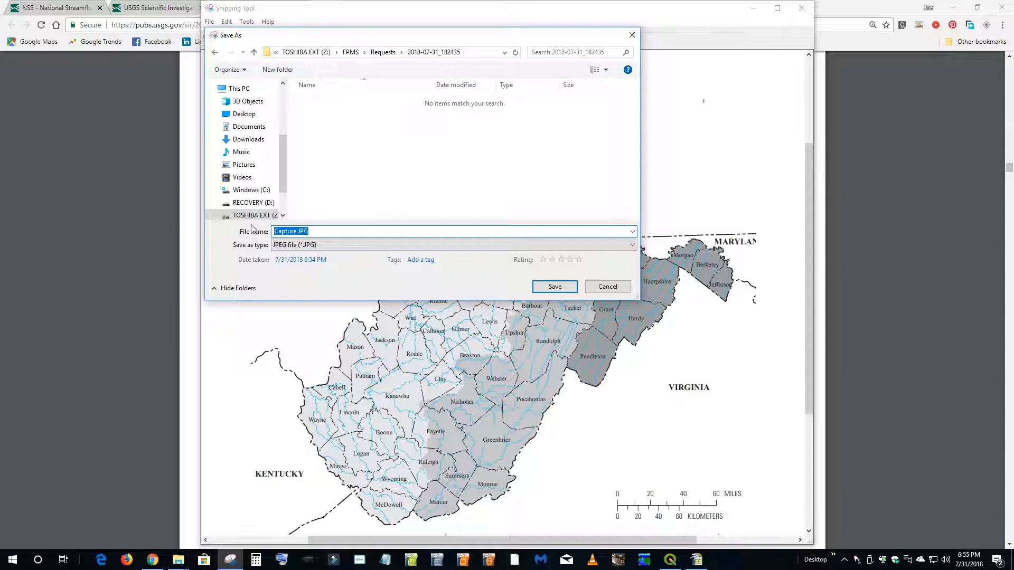
type("NSS")
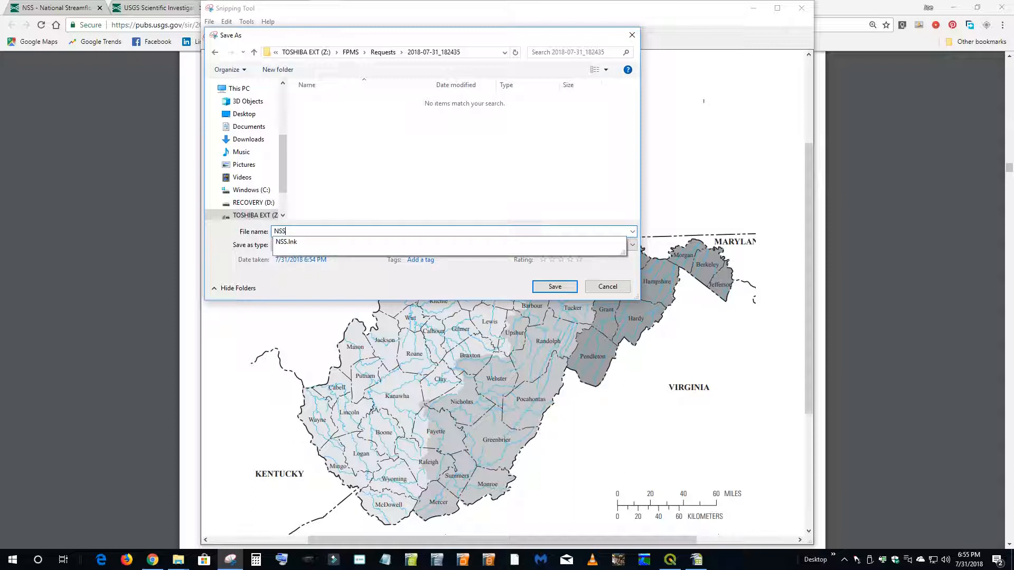
type("_WV_Regions")
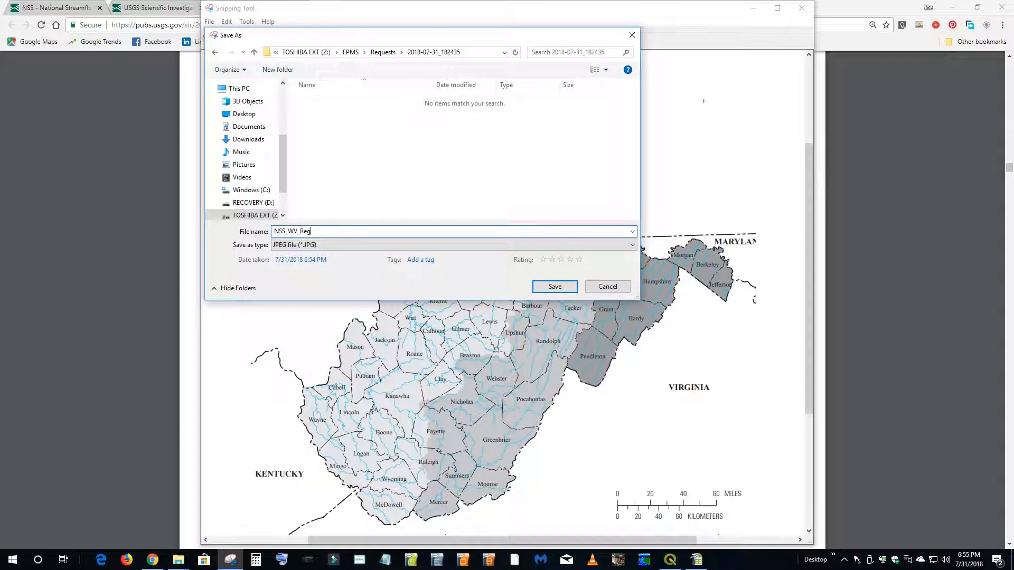
left_click(556, 290)
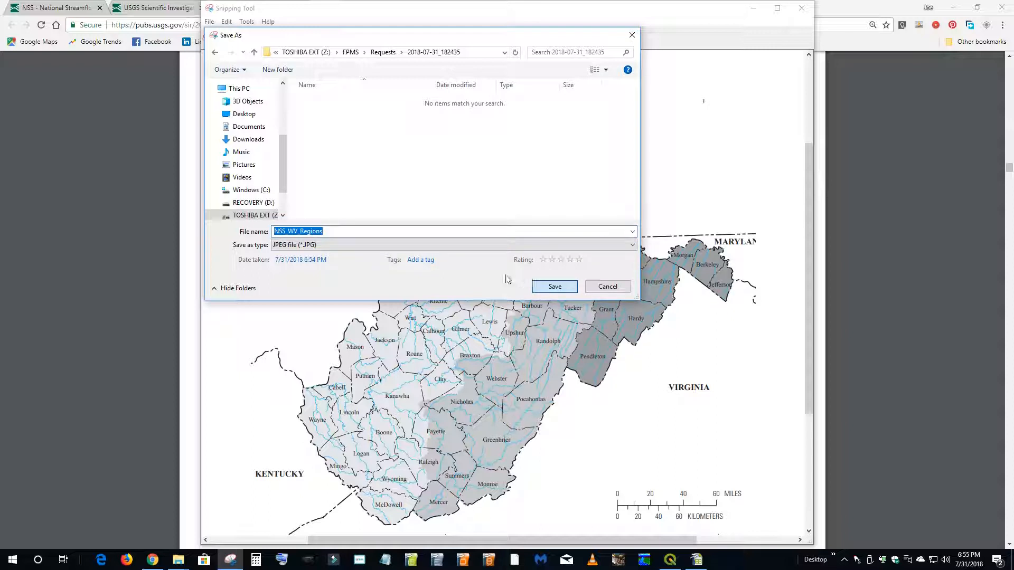
left_click(554, 289)
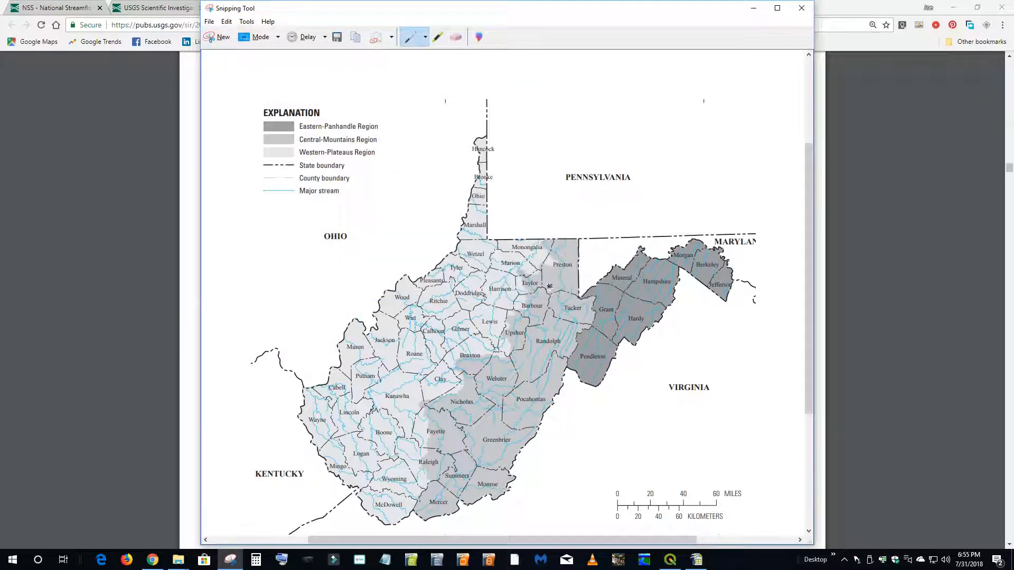
- Close Snipping Tool, the browser and Workbook.ods, then reopen the 2018-07-31_182435 folder from Requests
left_click(801, 7)
left_click(303, 9)
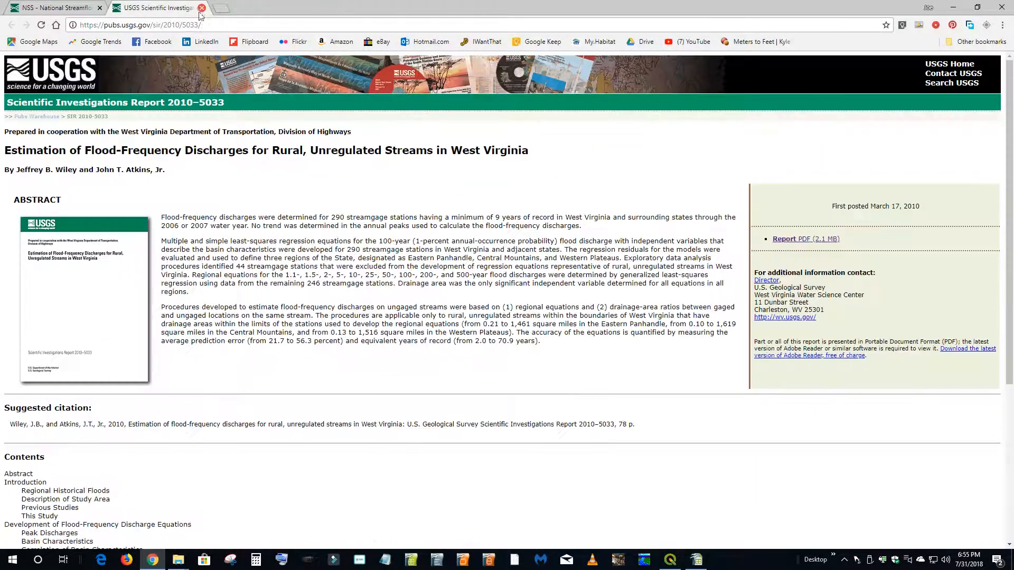
left_click(202, 8)
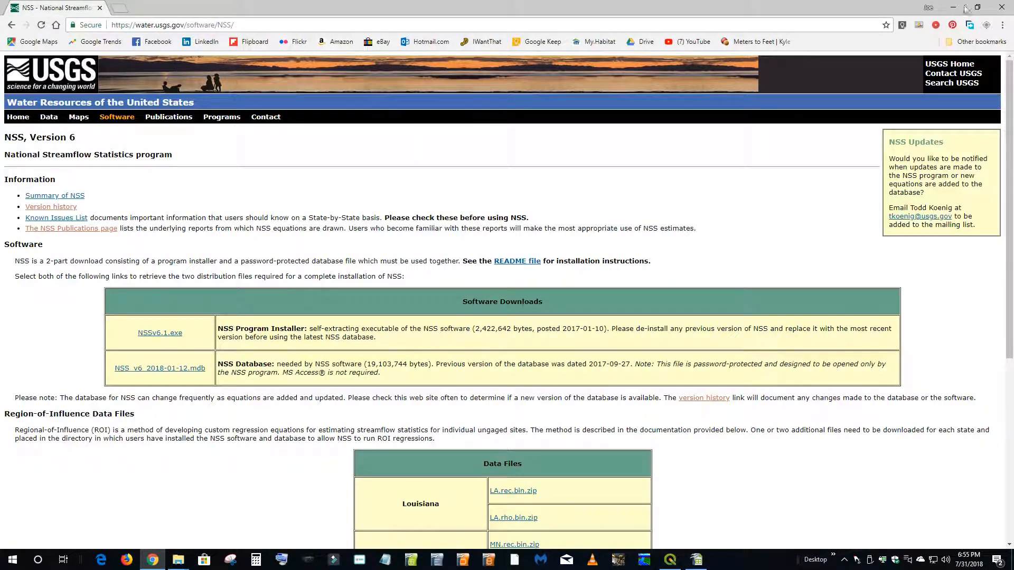
left_click(1002, 7)
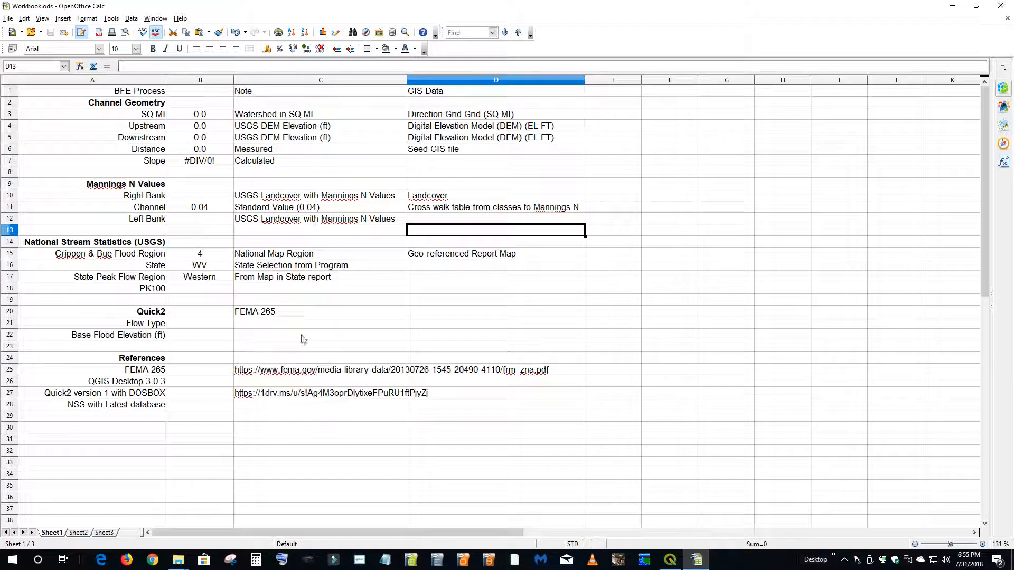
left_click(1000, 6)
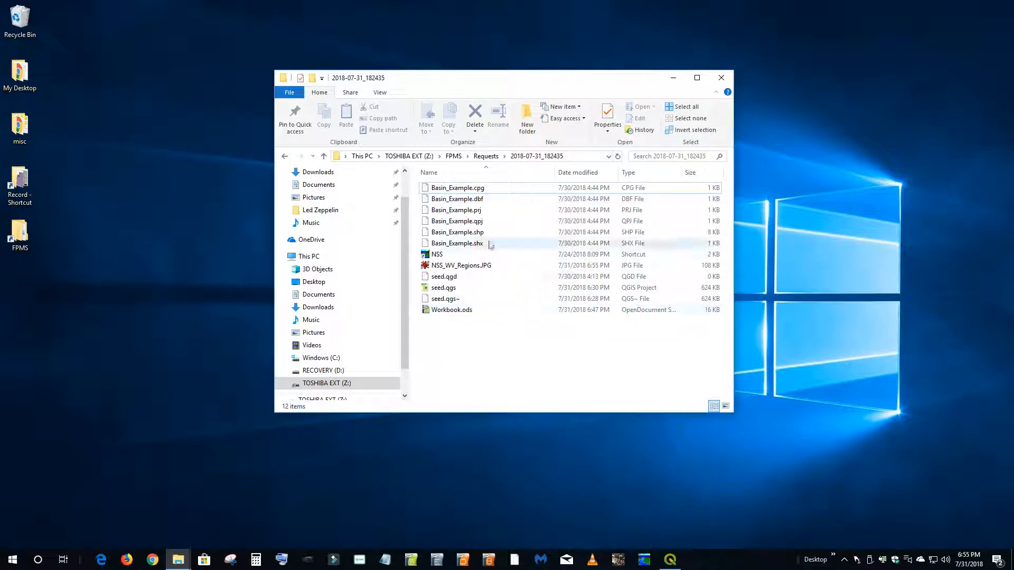
left_click(486, 156)
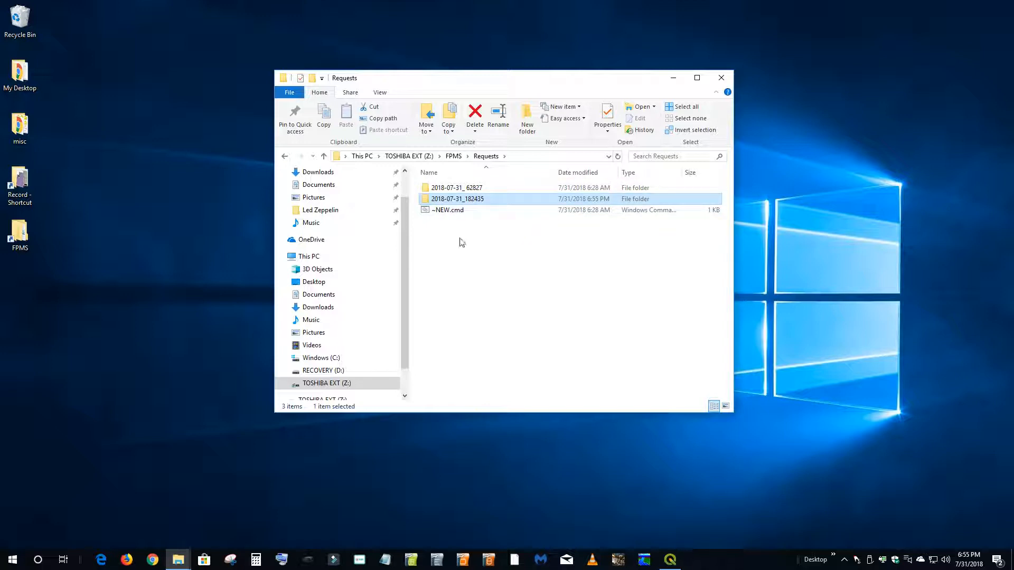
double_click(450, 201)
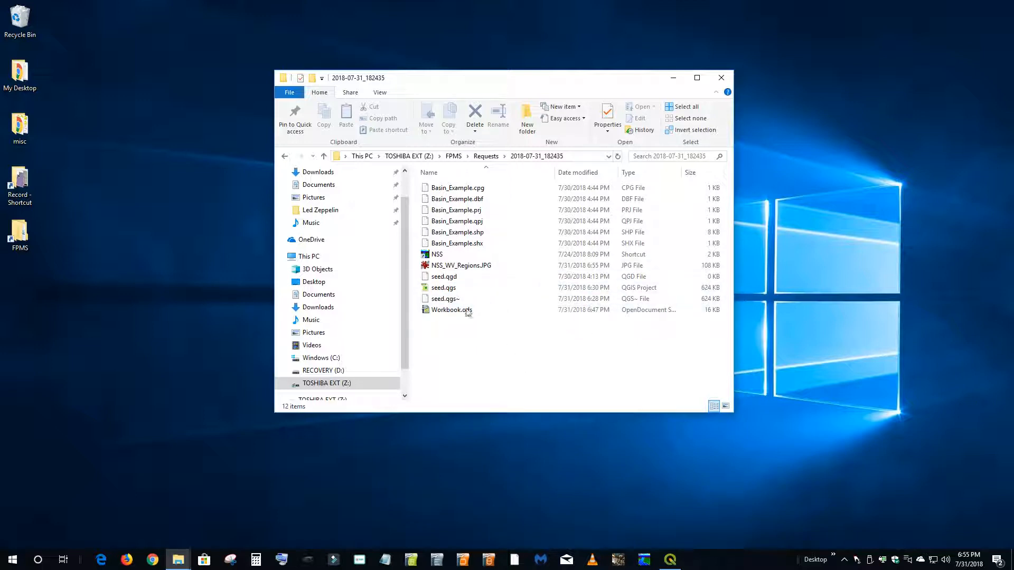
- Switch to QGIS and launch a new QGIS Desktop 3.0.2 window with an empty project
left_click(671, 561)
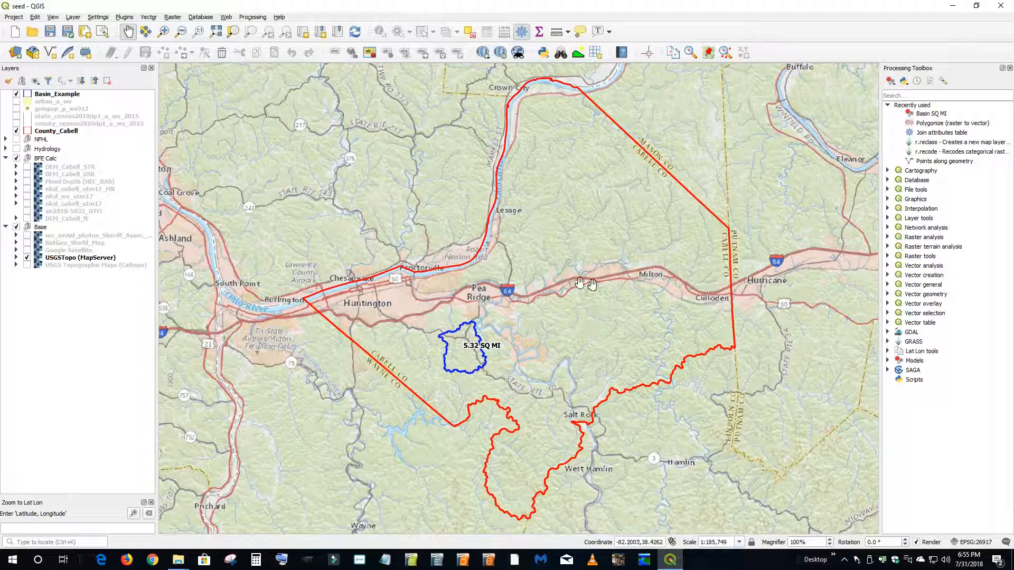
right_click(668, 561)
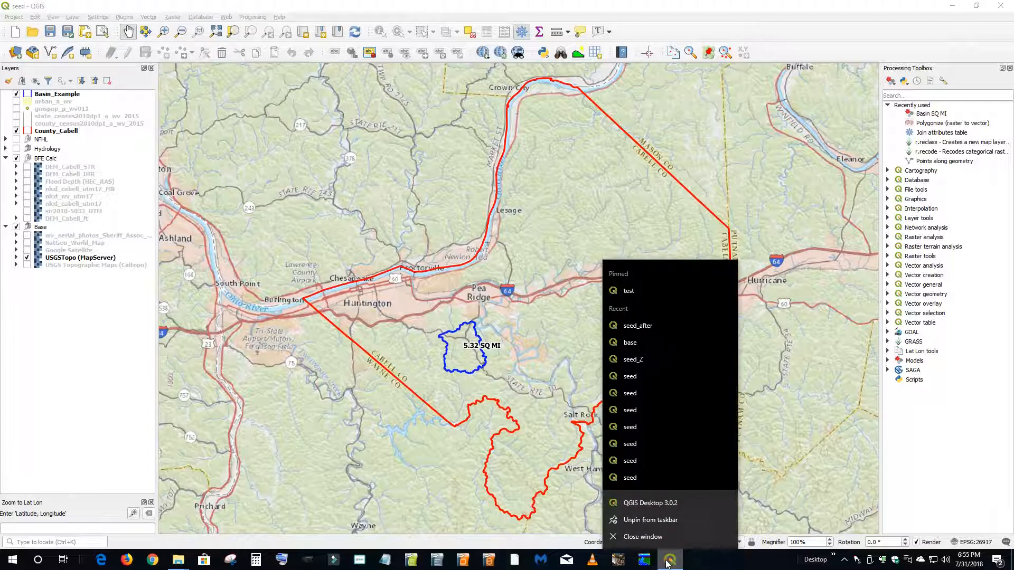
left_click(659, 508)
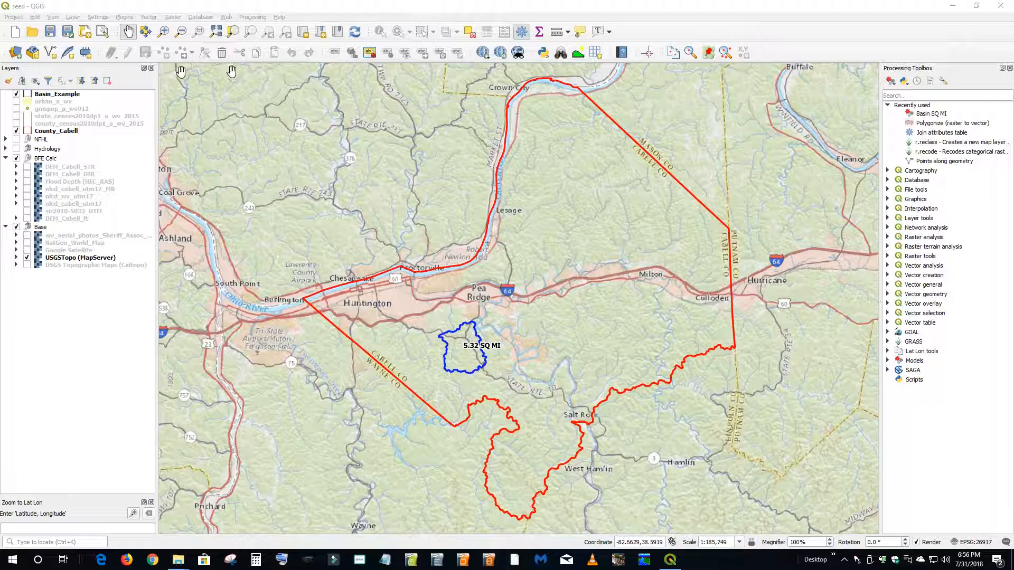
left_click(990, 6)
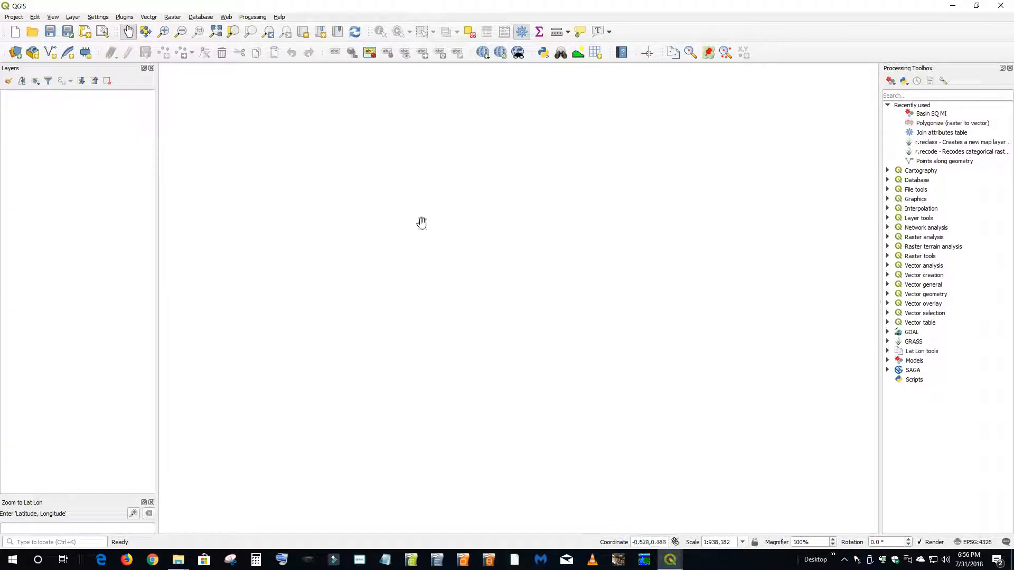
- Set the project coordinate reference system to NAD83 / UTM zone 17N (EPSG:26917)
left_click(985, 543)
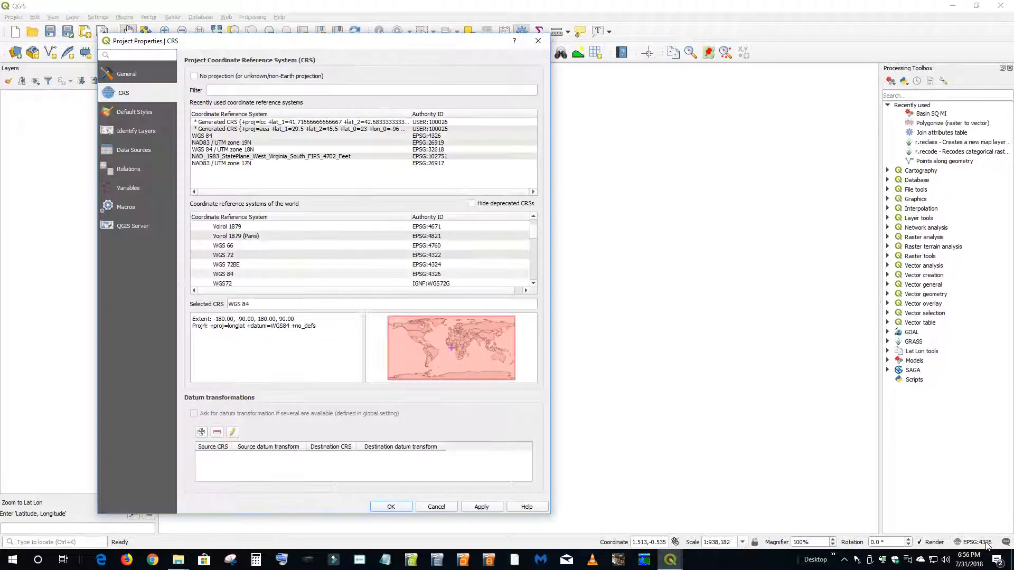
left_click(229, 165)
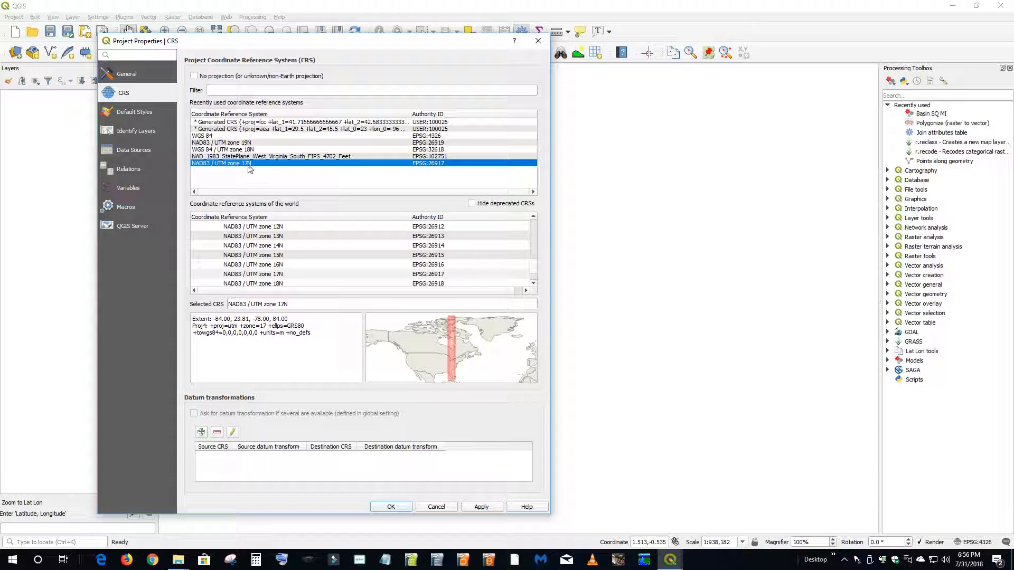
left_click(482, 507)
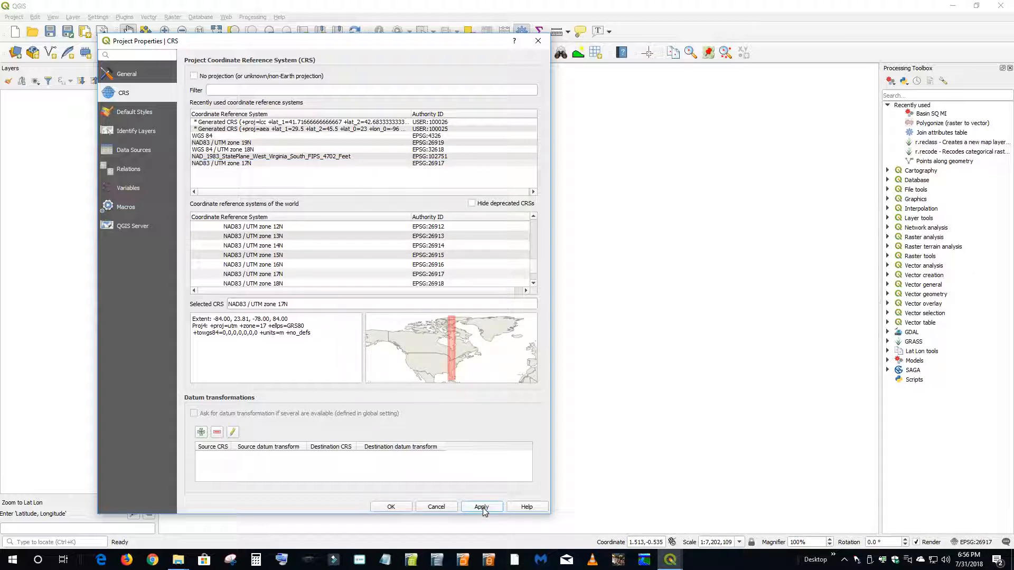
left_click(391, 507)
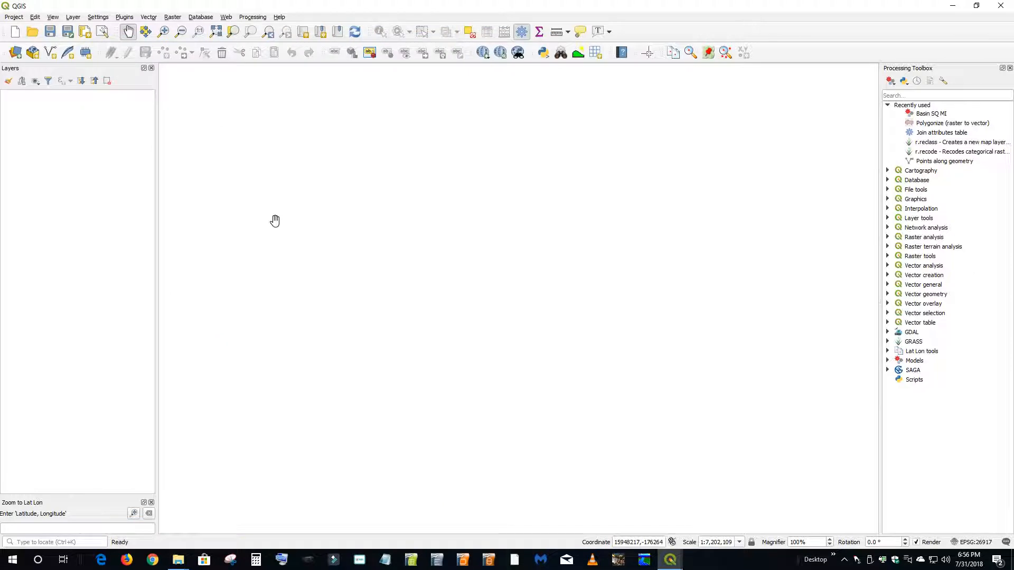
- Add the state_census2010dp1_a_wv_2015 layer from census2015_demo_a_wv.gdb in the Z:\FPMS\~REF\Data census folder using Data Source Manager
left_click(73, 17)
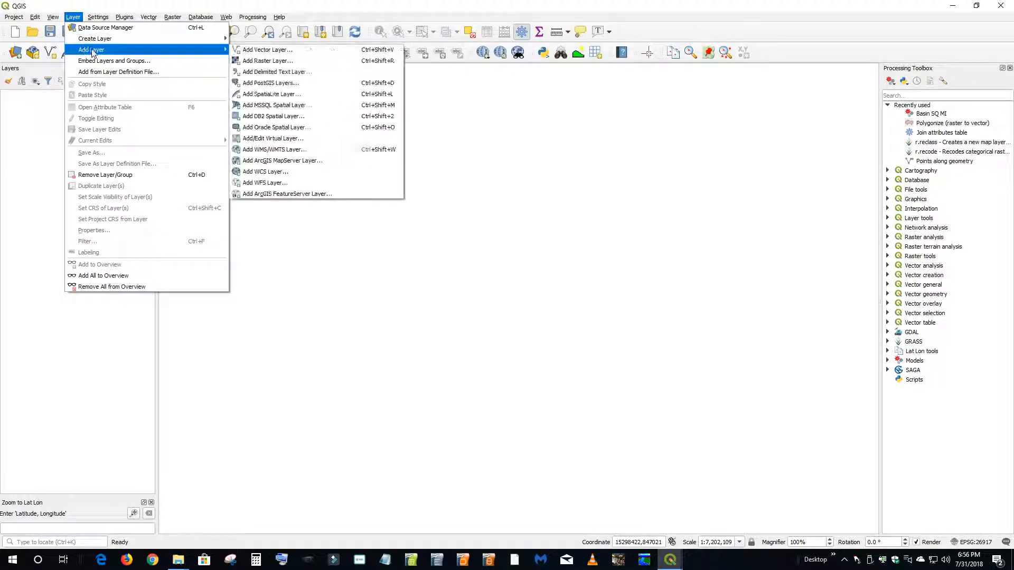
left_click(100, 28)
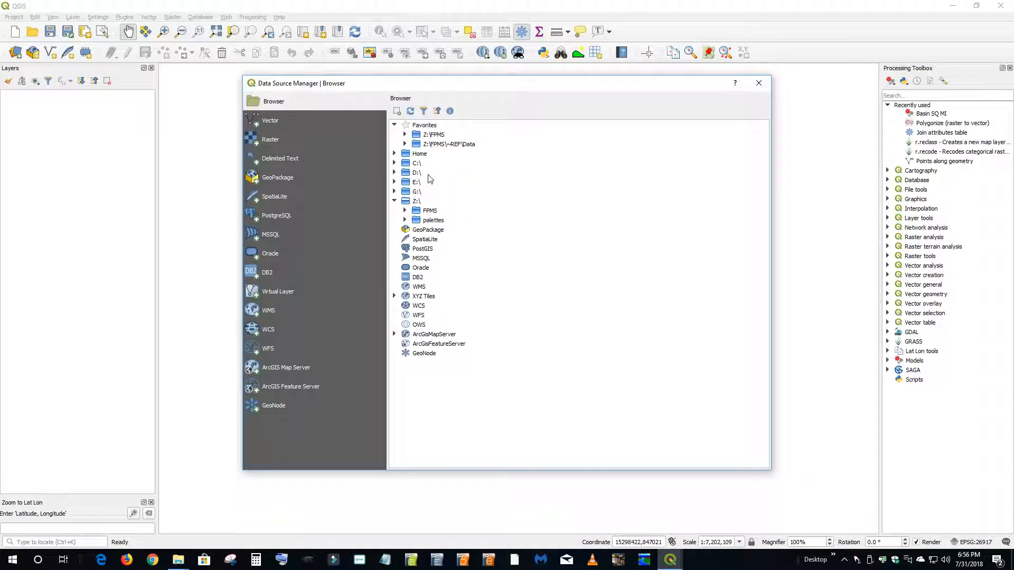
double_click(449, 144)
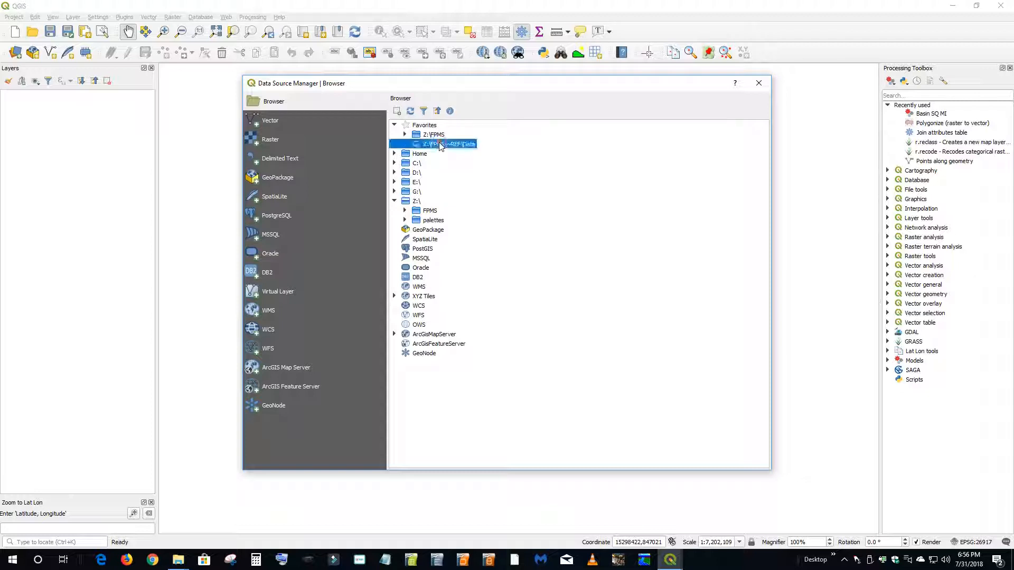
double_click(444, 154)
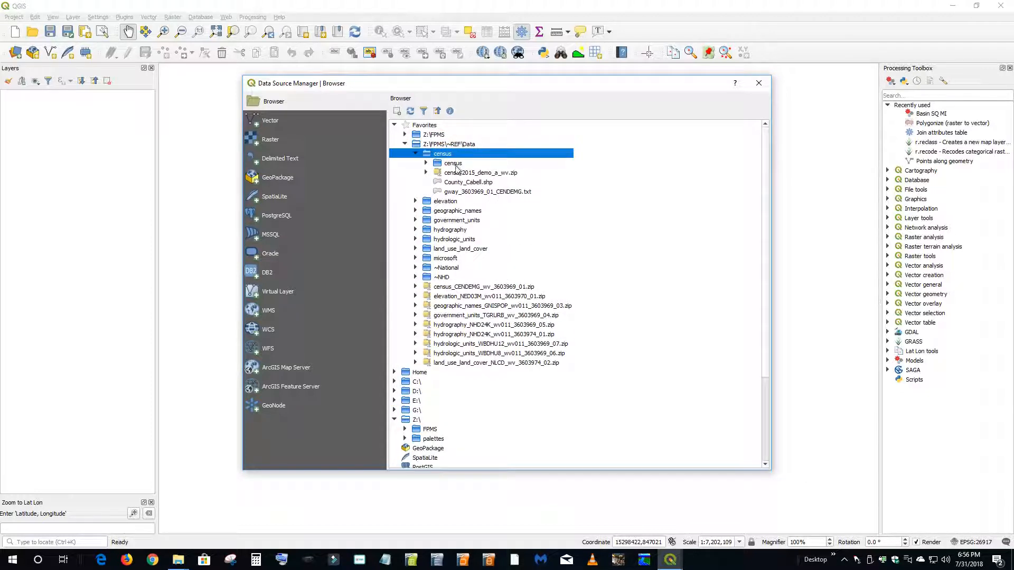
double_click(454, 164)
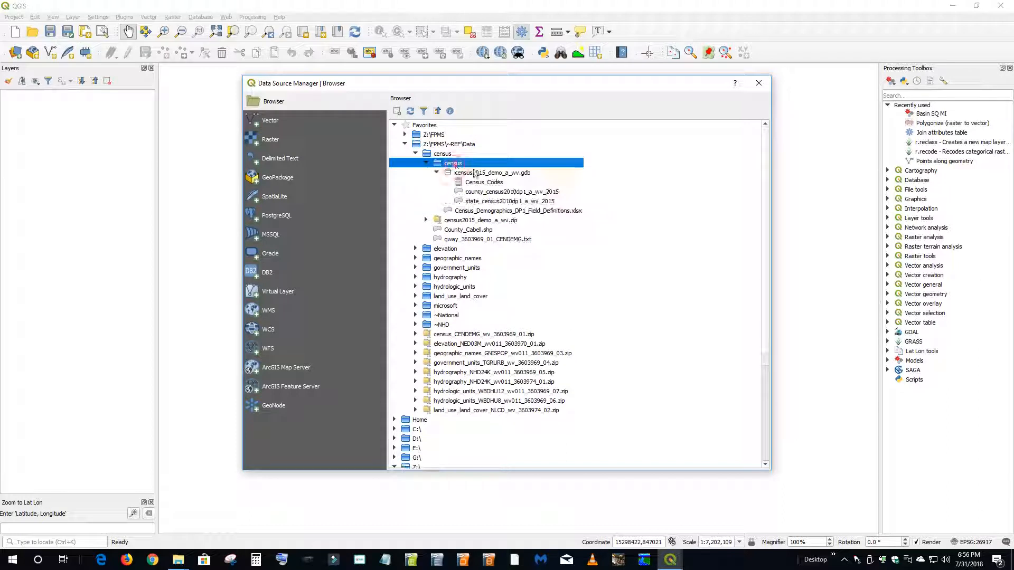
double_click(503, 173)
double_click(499, 173)
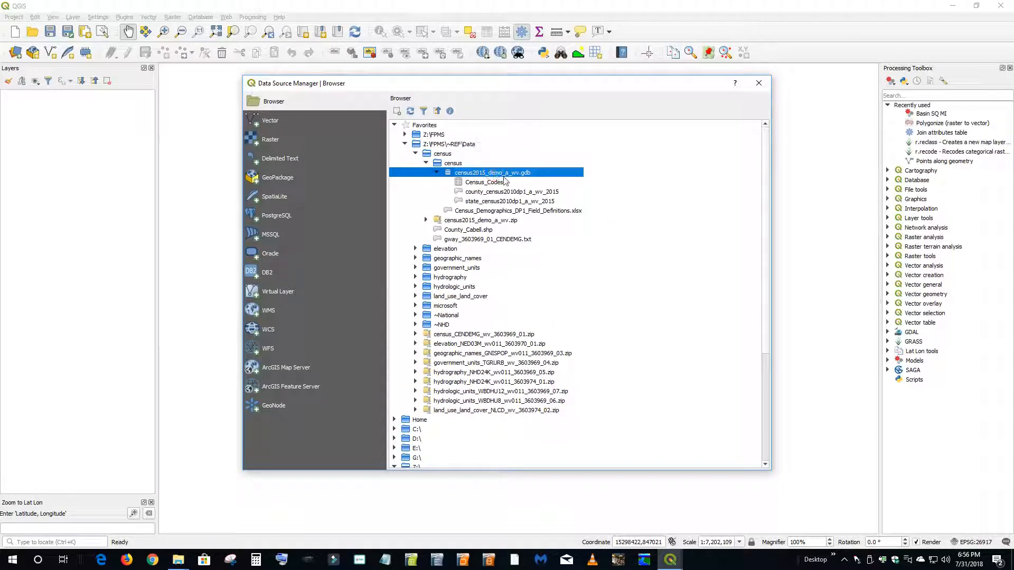
double_click(482, 201)
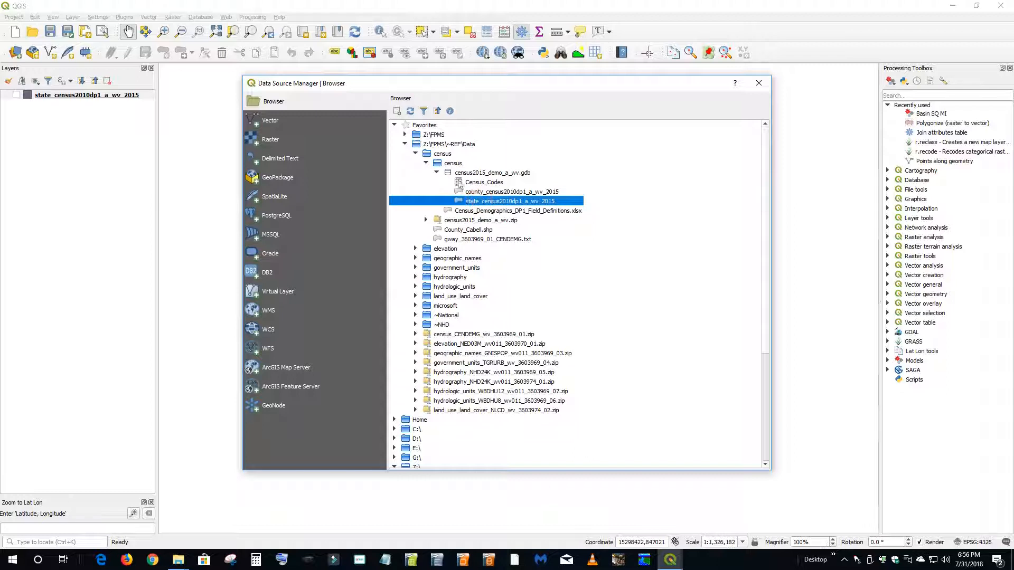
left_click(759, 83)
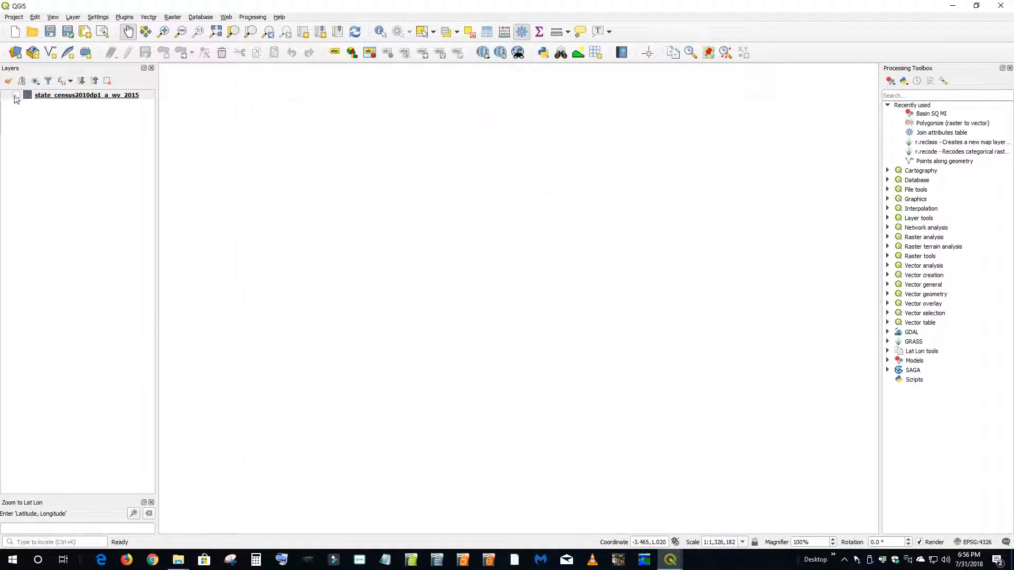
- Turn on the state_census2010dp1_a_wv_2015 layer and zoom the map to its extent
left_click(16, 95)
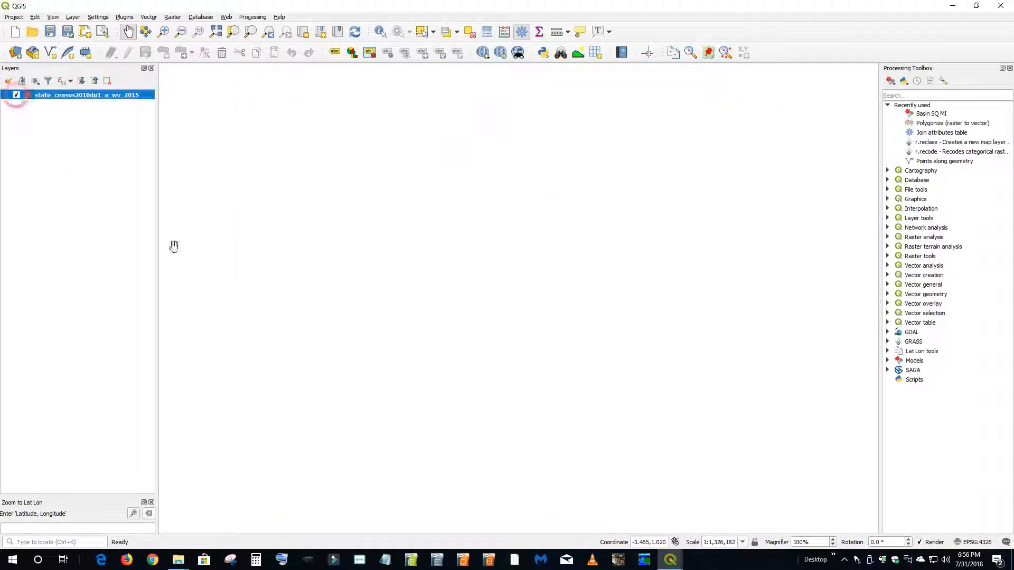
right_click(53, 97)
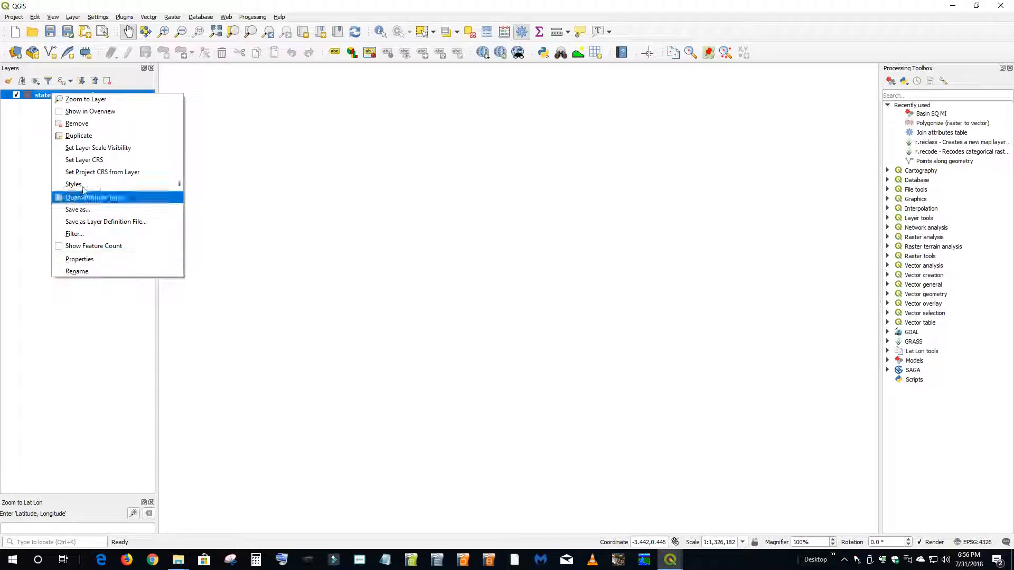
left_click(82, 100)
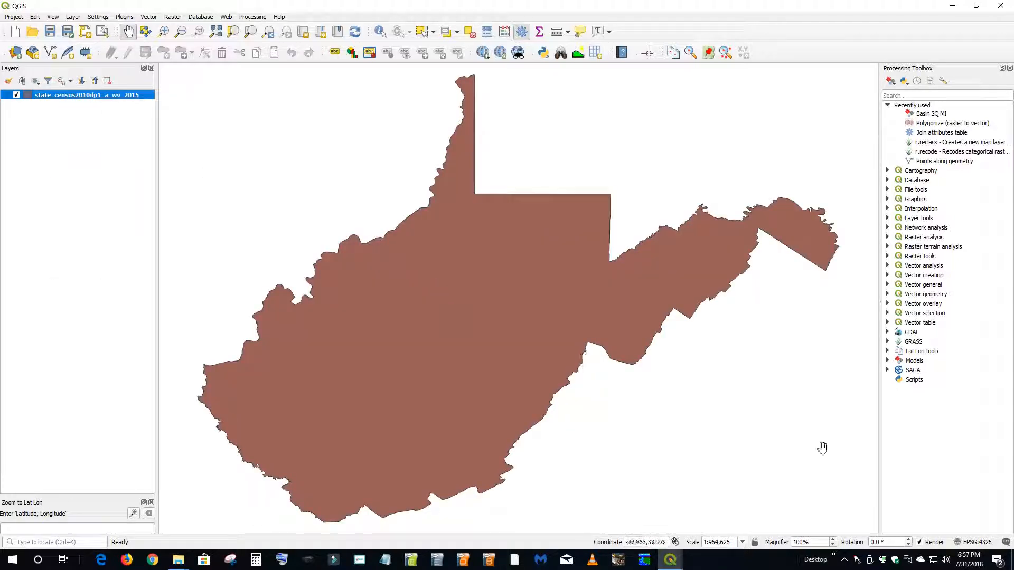
- Change the project coordinate reference system back to NAD83 / UTM zone 17N (EPSG:26917)
left_click(975, 544)
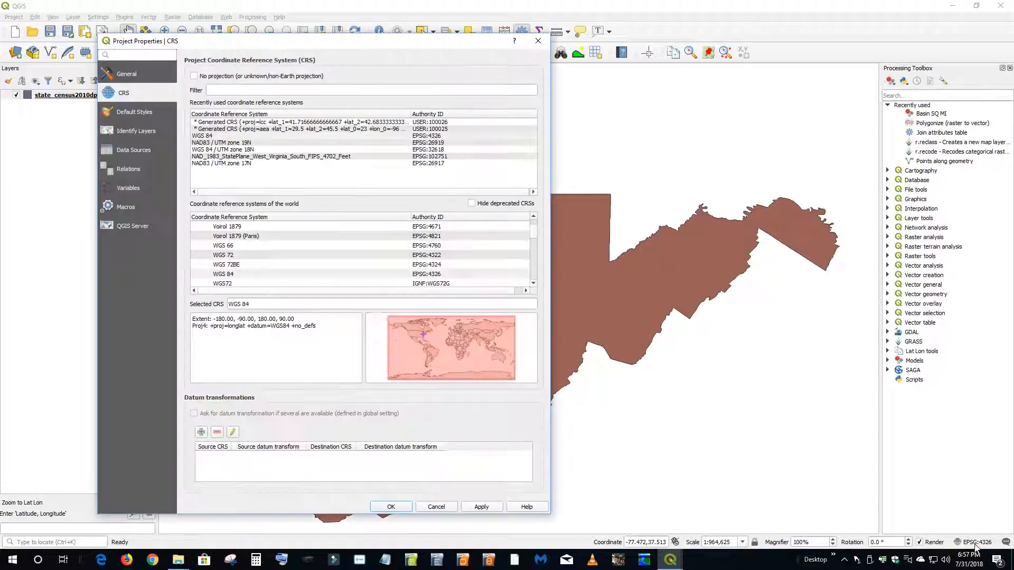
left_click(236, 164)
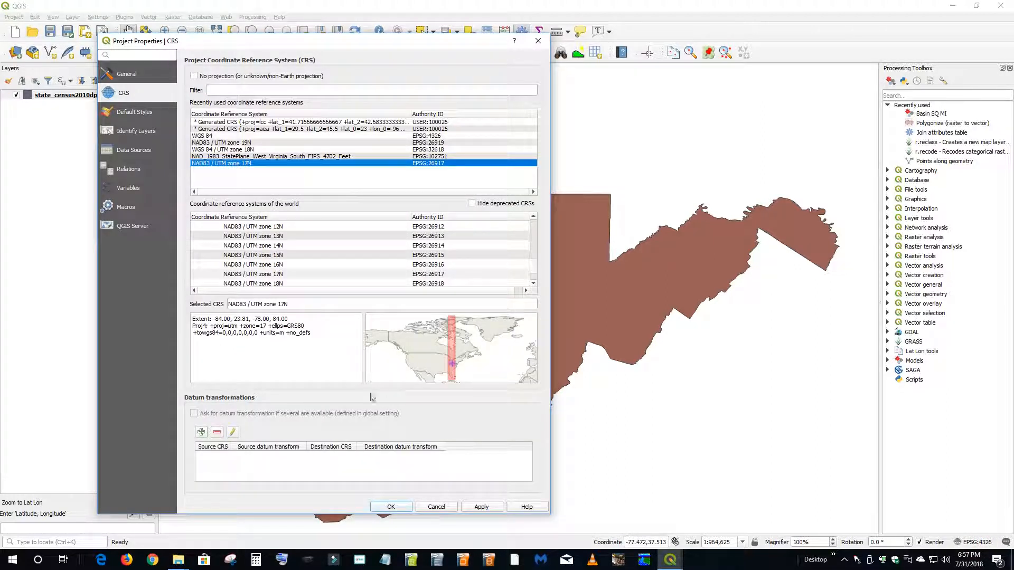
left_click(483, 508)
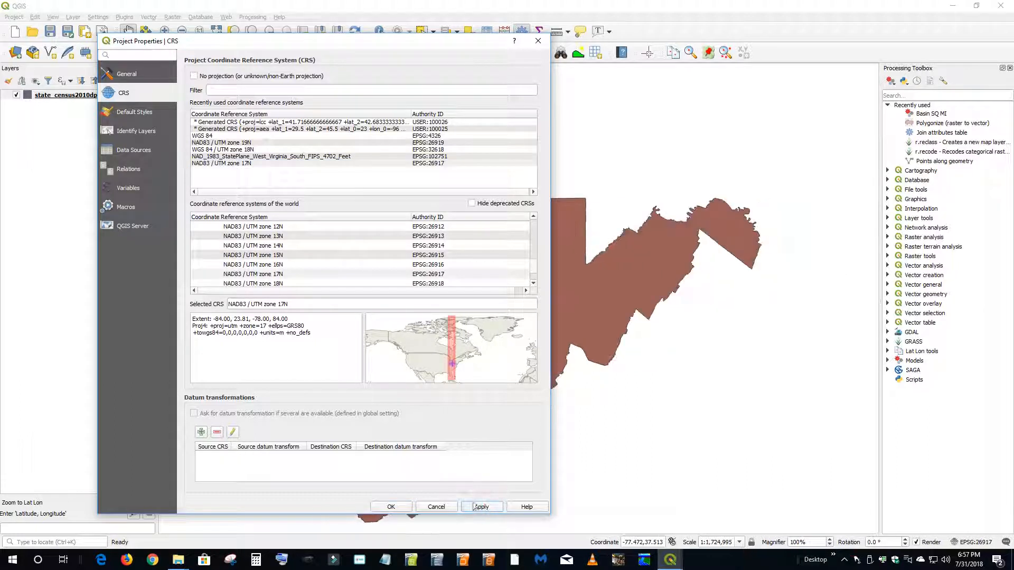
left_click(391, 507)
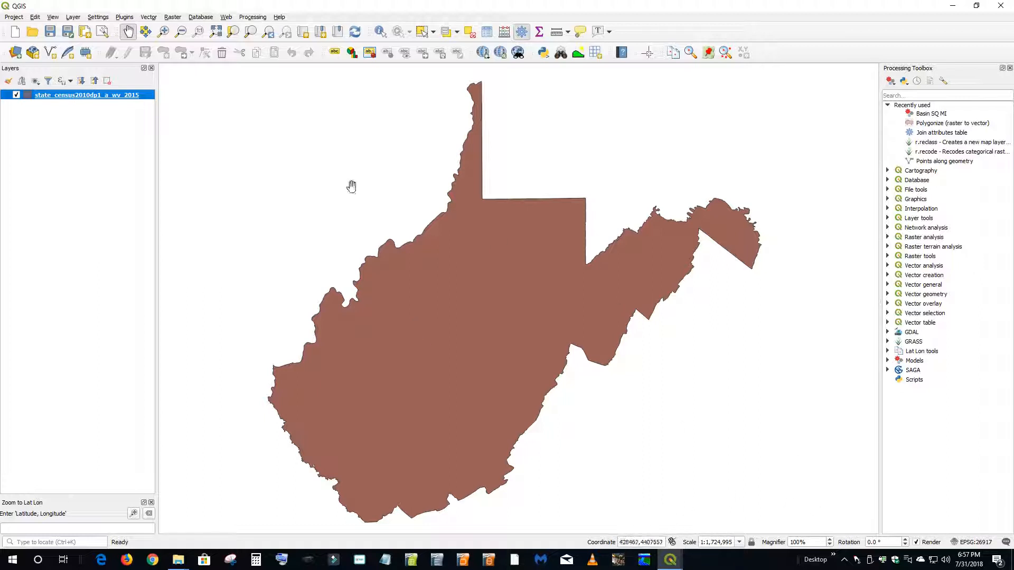
- Check the installed plugins list for Georeferencer GDAL and close the plugin manager
left_click(125, 18)
mouse_move(150, 20)
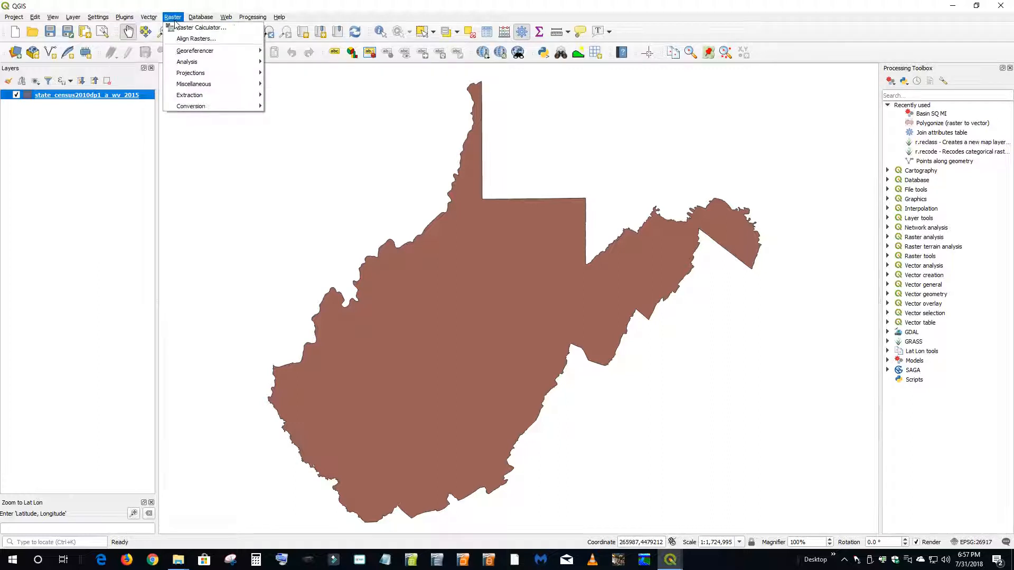
mouse_move(222, 55)
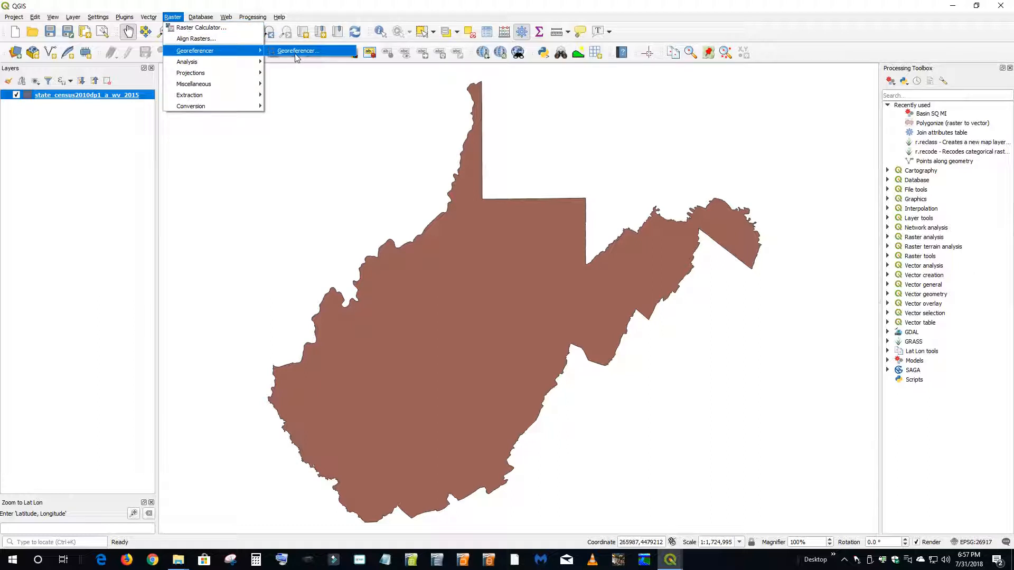
left_click(159, 27)
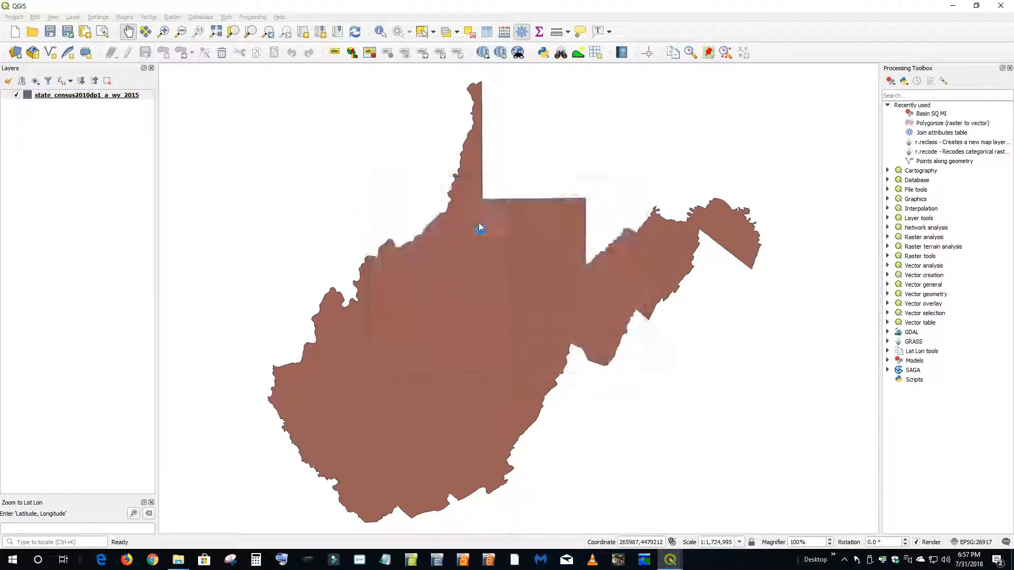
left_click(193, 127)
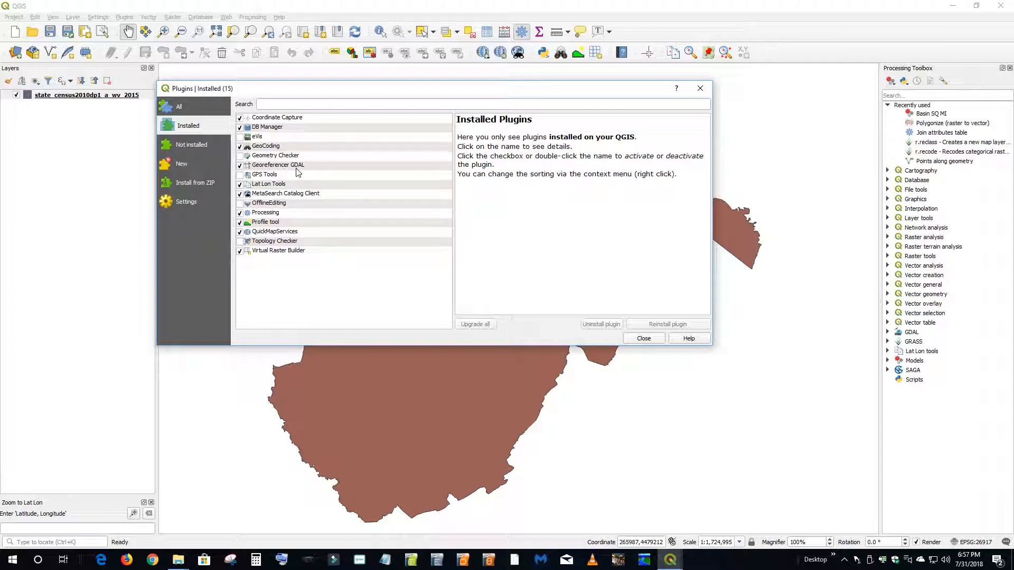
left_click(644, 338)
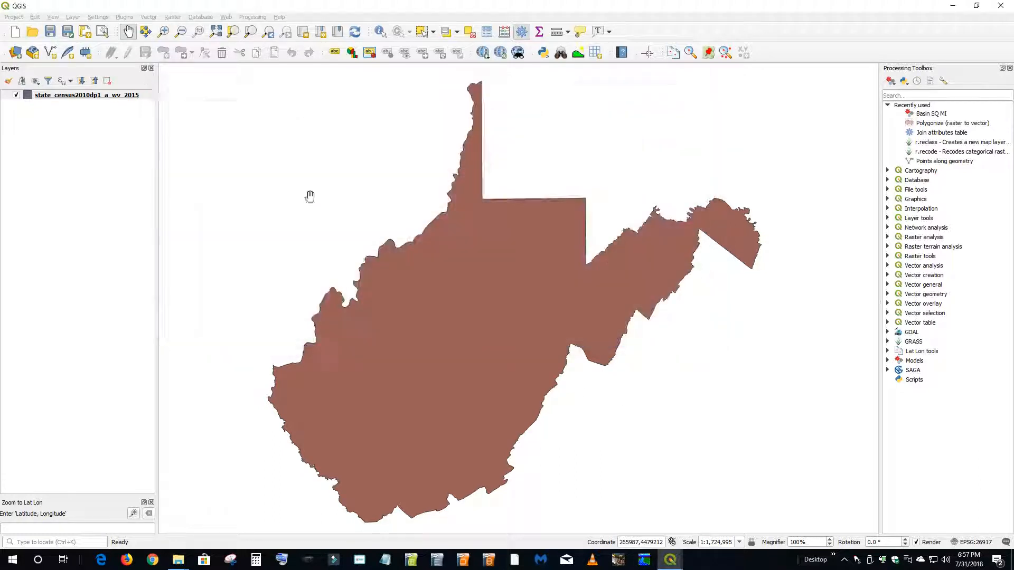
- Open the raster Georeferencer window
left_click(123, 17)
mouse_move(173, 17)
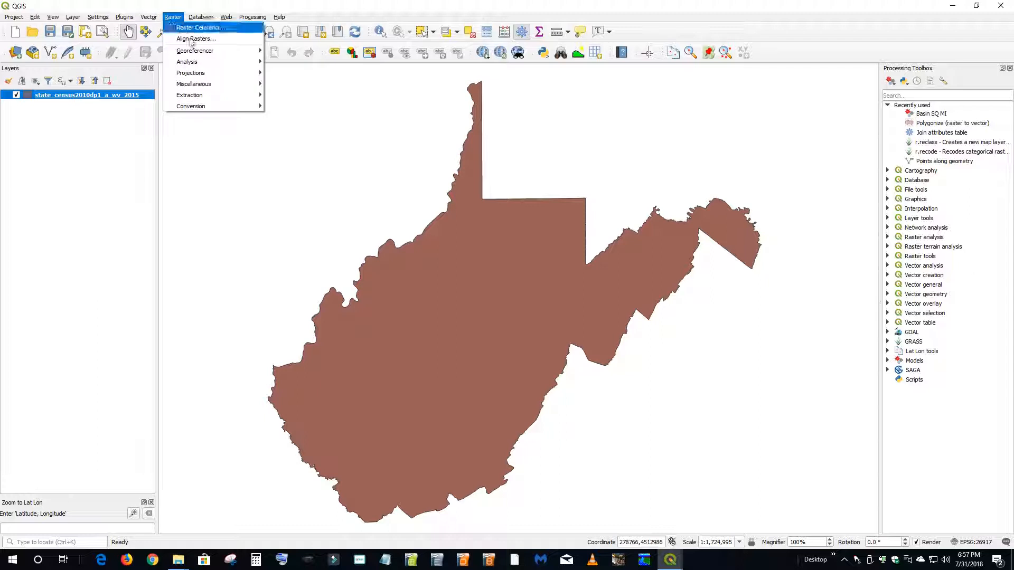
mouse_move(212, 52)
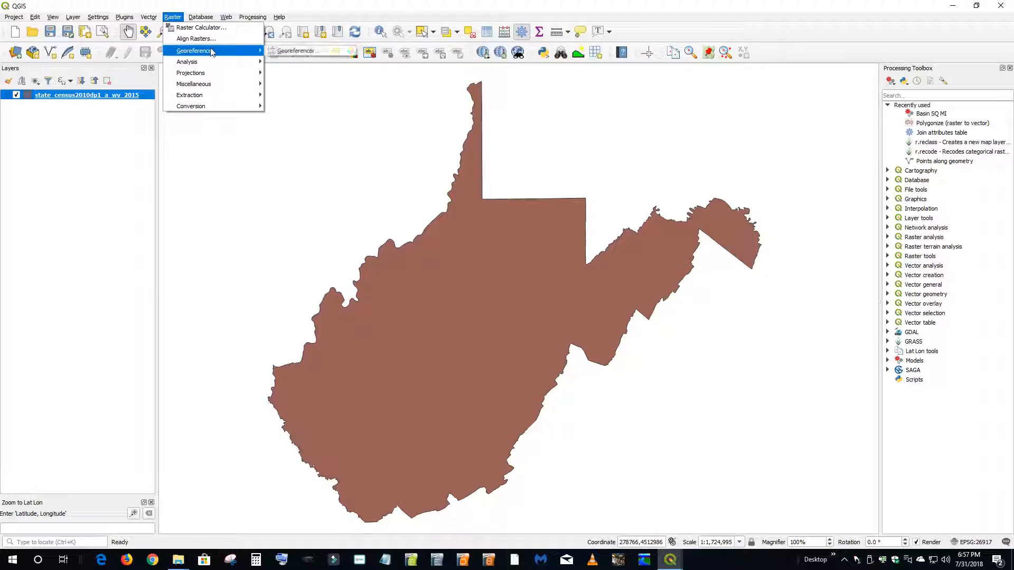
left_click(305, 53)
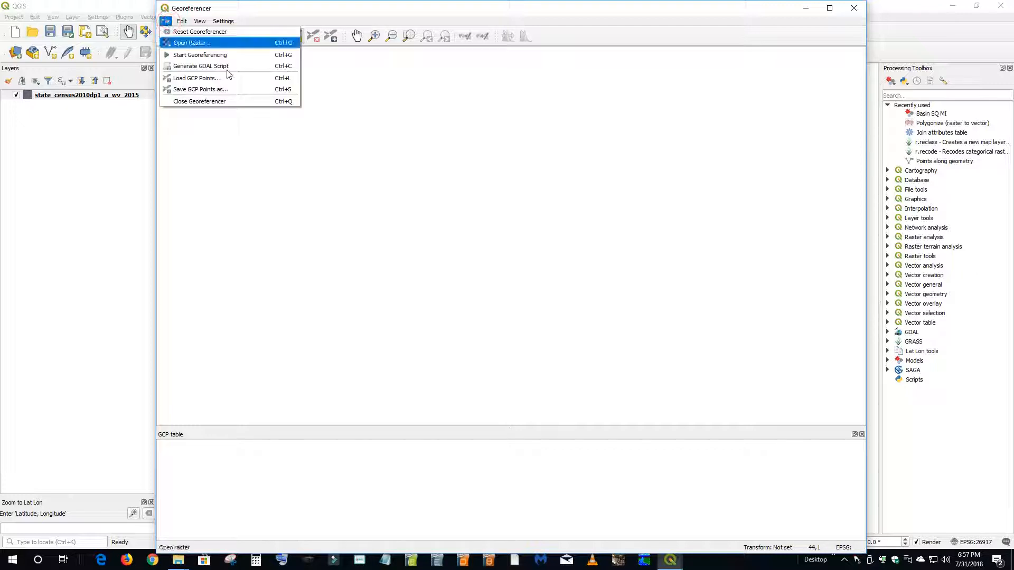
- Load the raster NSS_WV_Regions.JPG from Z:\FPMS\Requests\2018-07-31_182435 into the Georeferencer
left_click(441, 113)
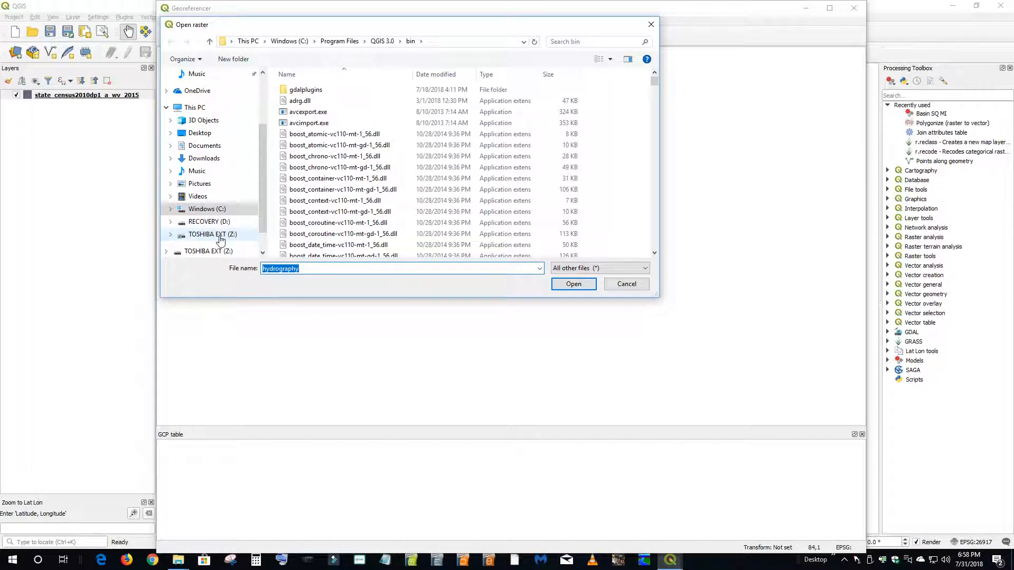
left_click(237, 237)
double_click(298, 90)
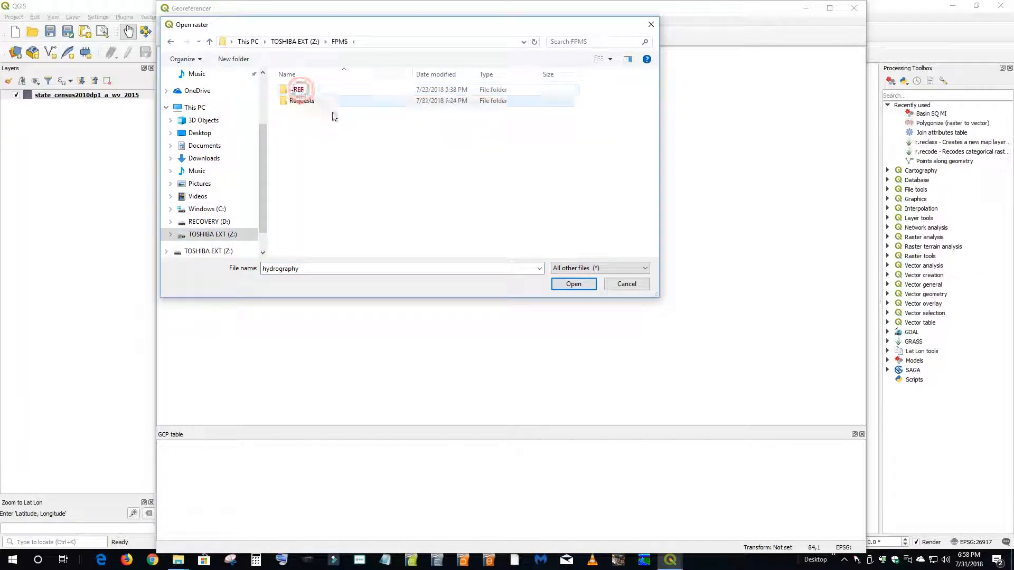
double_click(304, 101)
double_click(308, 101)
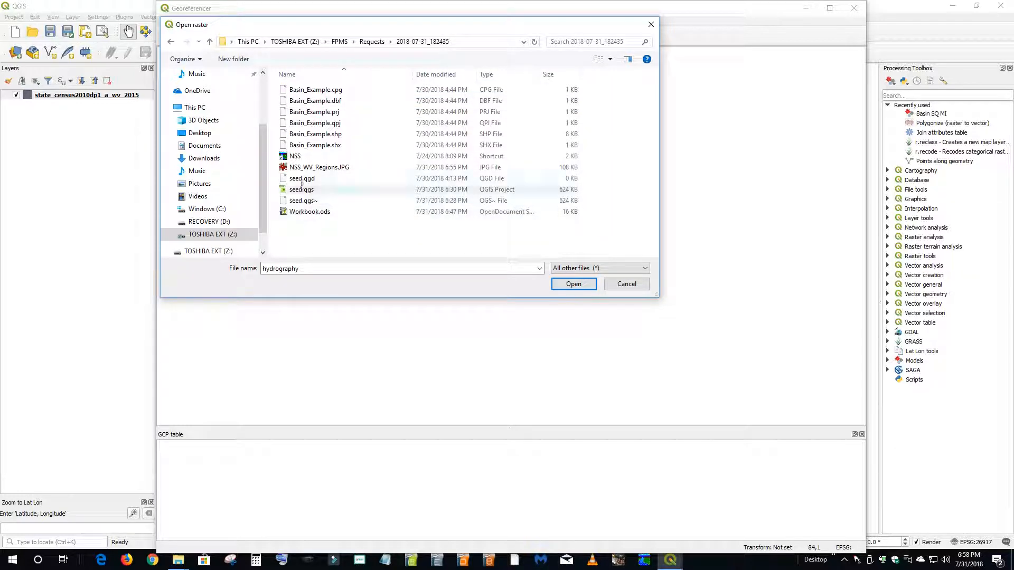
left_click(327, 168)
left_click(573, 284)
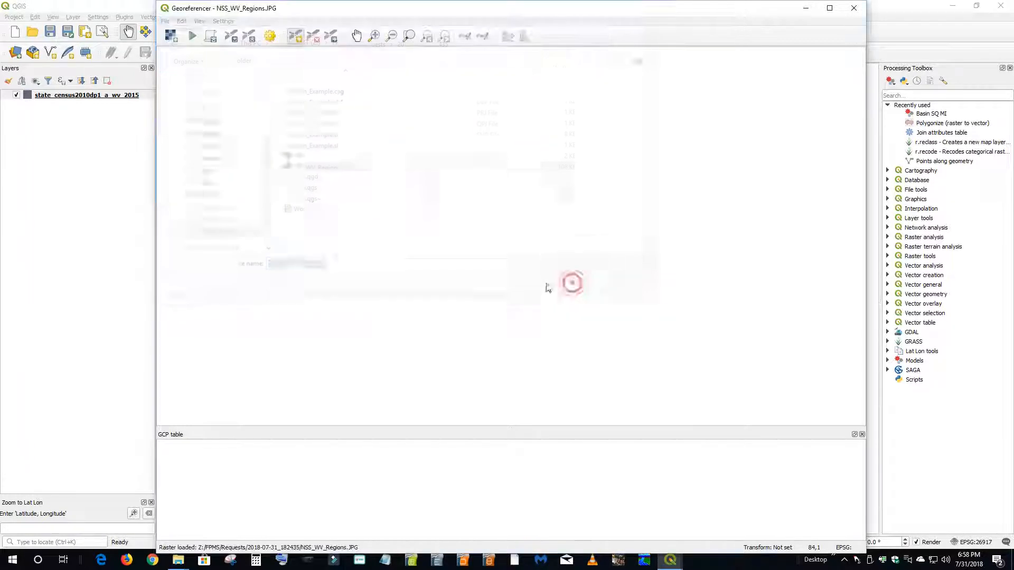
- Assign NAD83 / UTM zone 17N (EPSG:26917) as the coordinate reference system of the loaded raster
left_click_drag(207, 14, 493, 91)
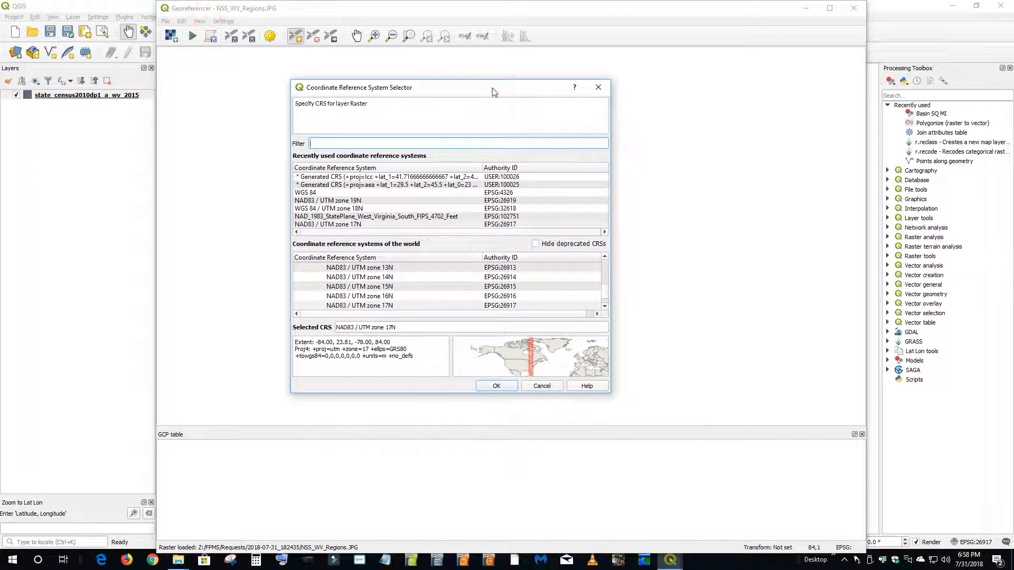
left_click(360, 225)
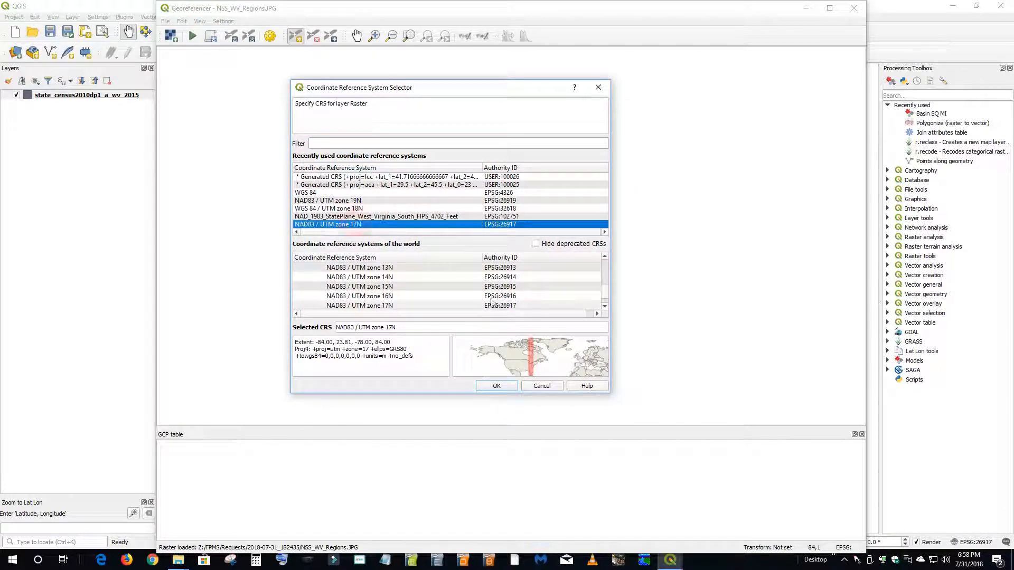
left_click(497, 386)
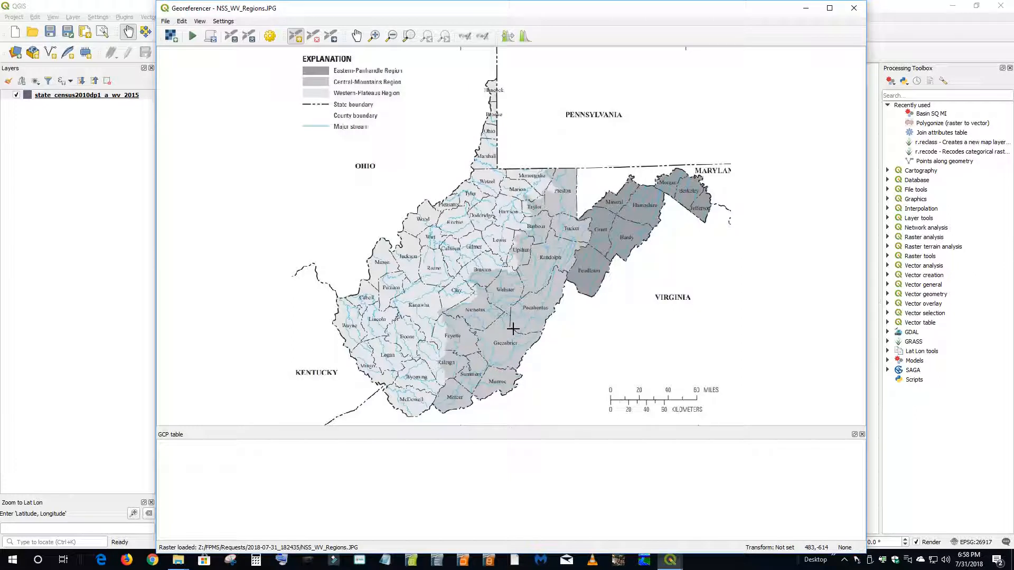
- In the transformation settings, choose Helmert as the type, Lanczos resampling, and EPSG:26917 - NAD83 / UTM zone 17N as the target SRS
left_click(270, 37)
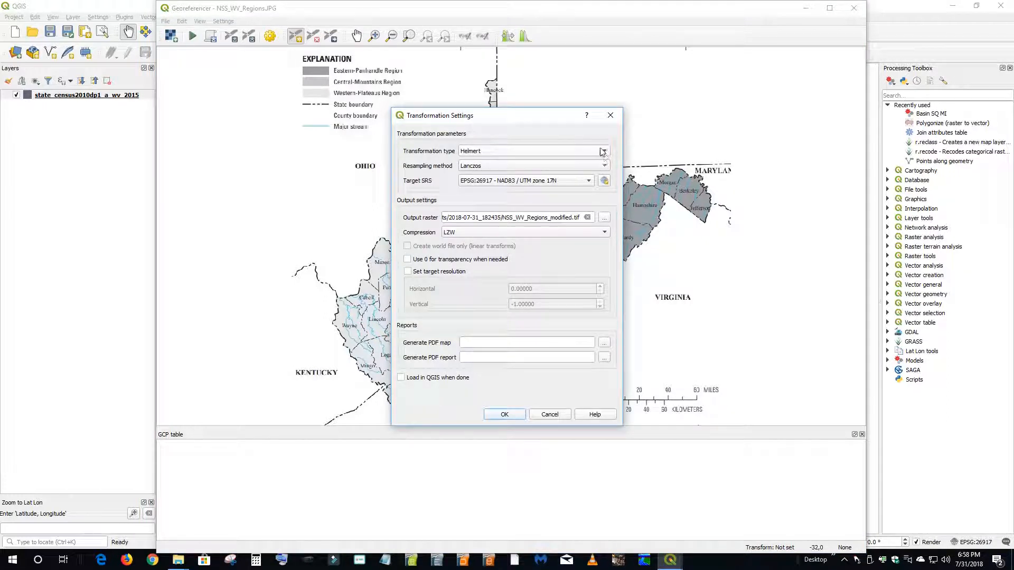
left_click(561, 417)
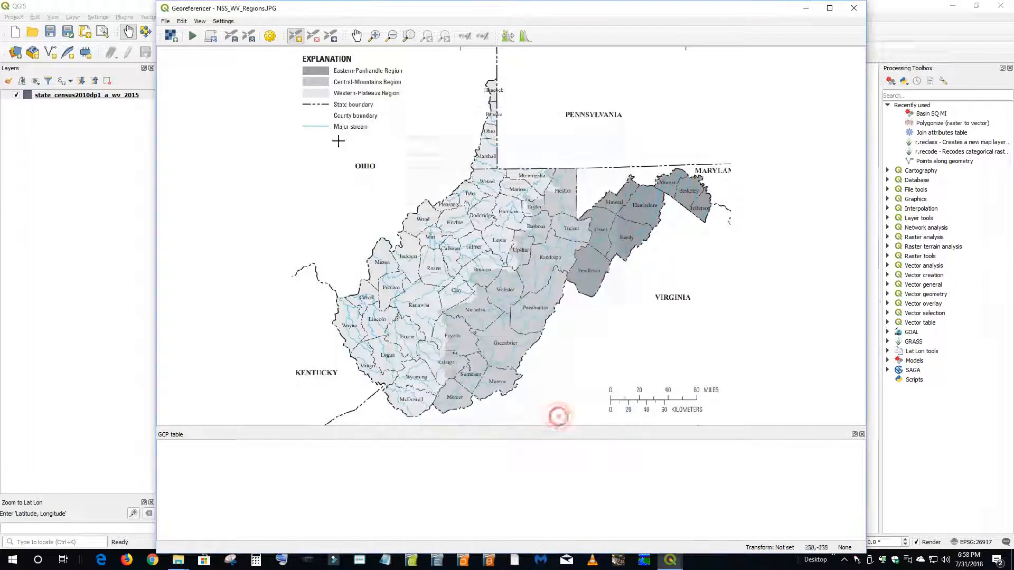
left_click(269, 36)
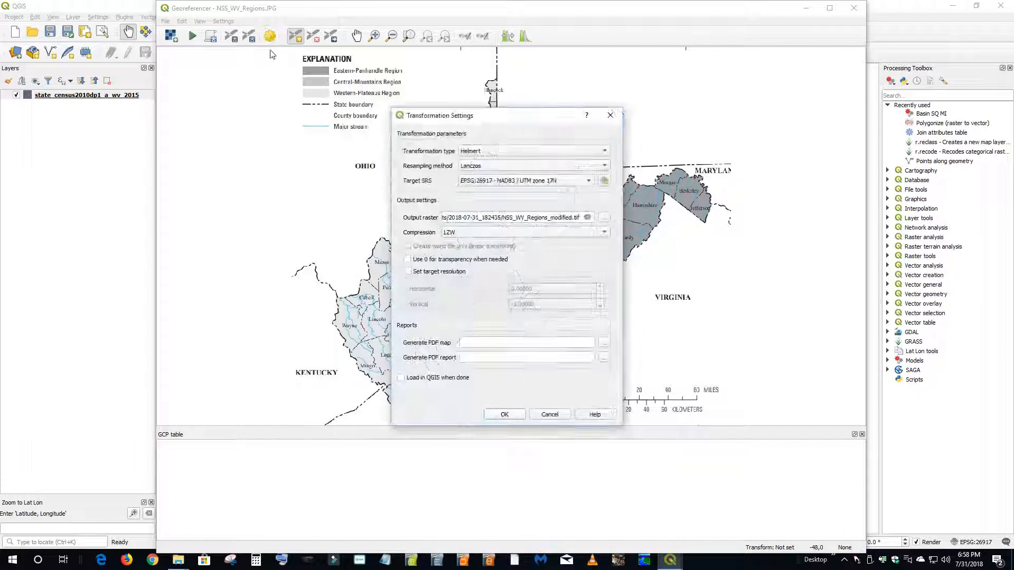
left_click(602, 153)
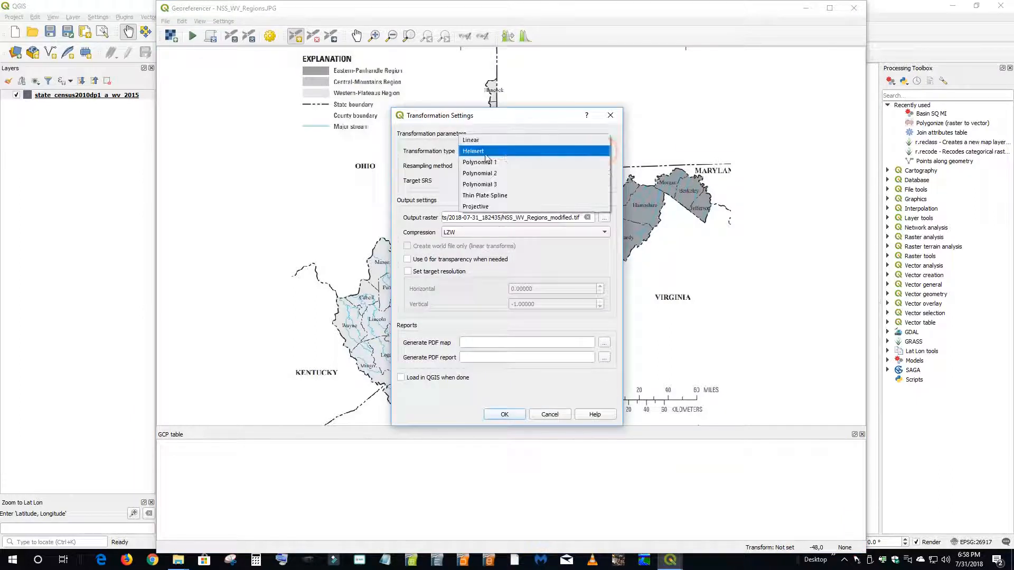
left_click(480, 153)
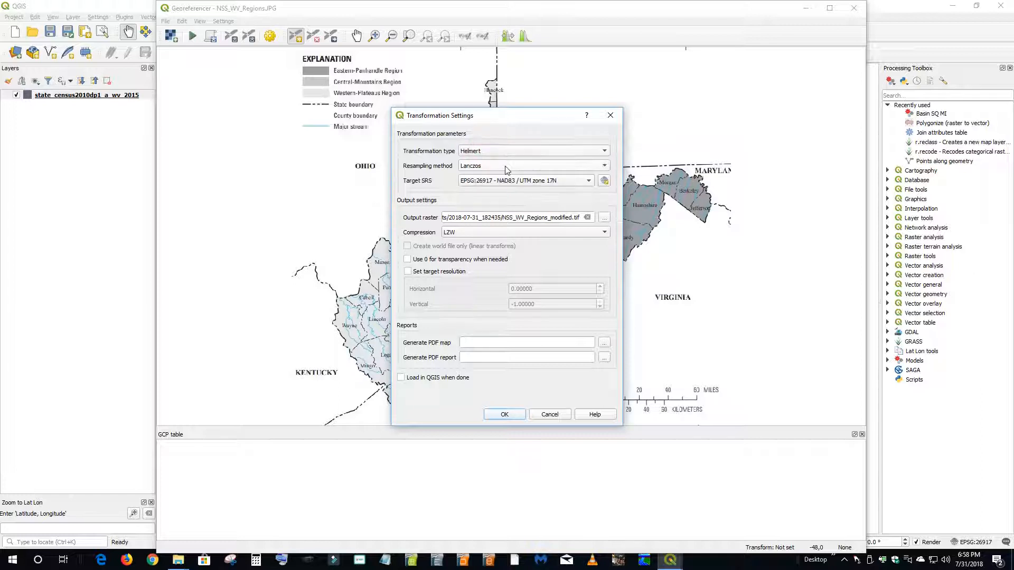
left_click(605, 166)
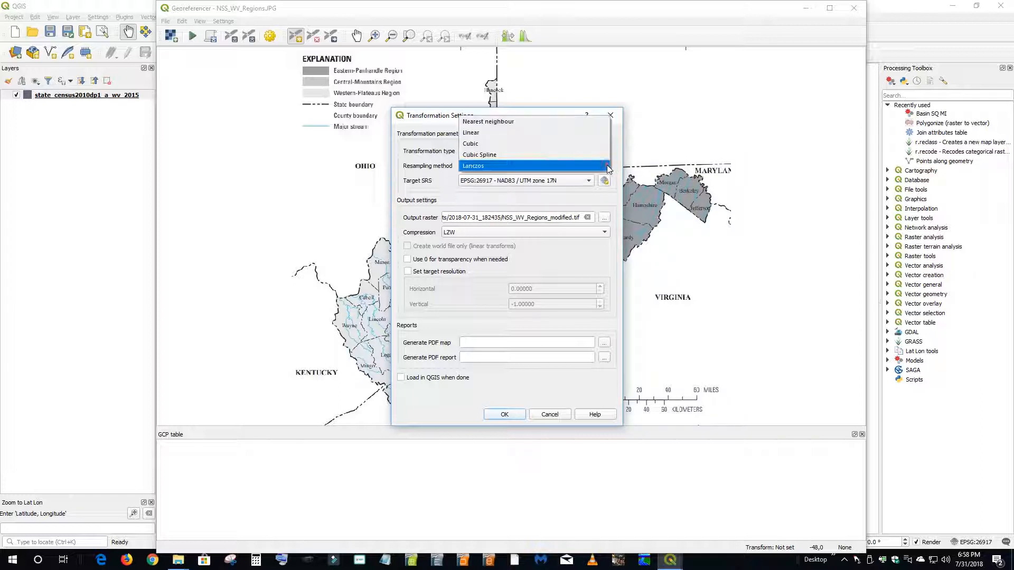
left_click(477, 168)
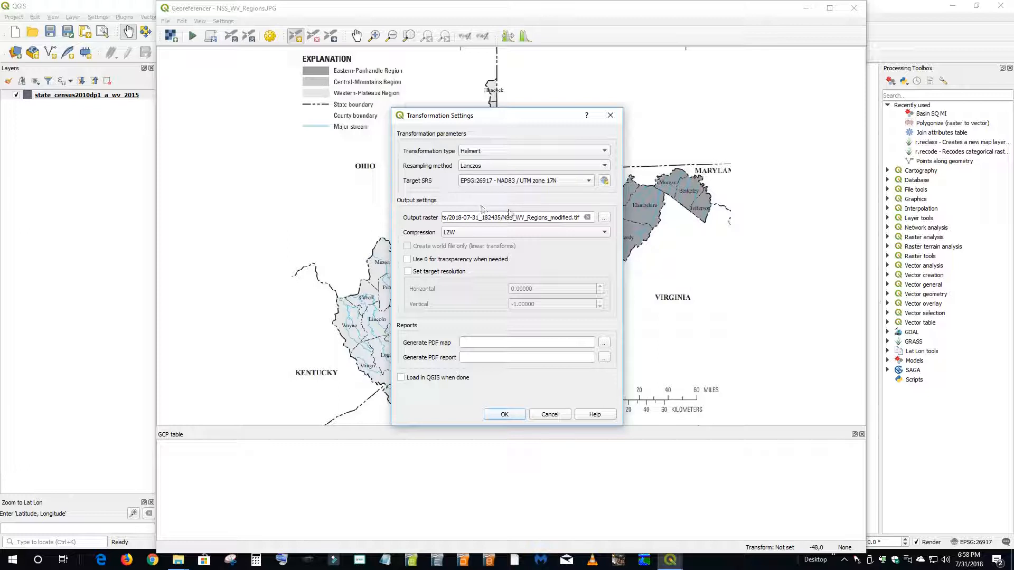
left_click(605, 166)
left_click(491, 165)
left_click(589, 180)
left_click(563, 182)
- Set the output raster to NSS_WV_regions.tif in the Requests\2018-07-31_182435 folder and accept the transformation settings
left_click(604, 217)
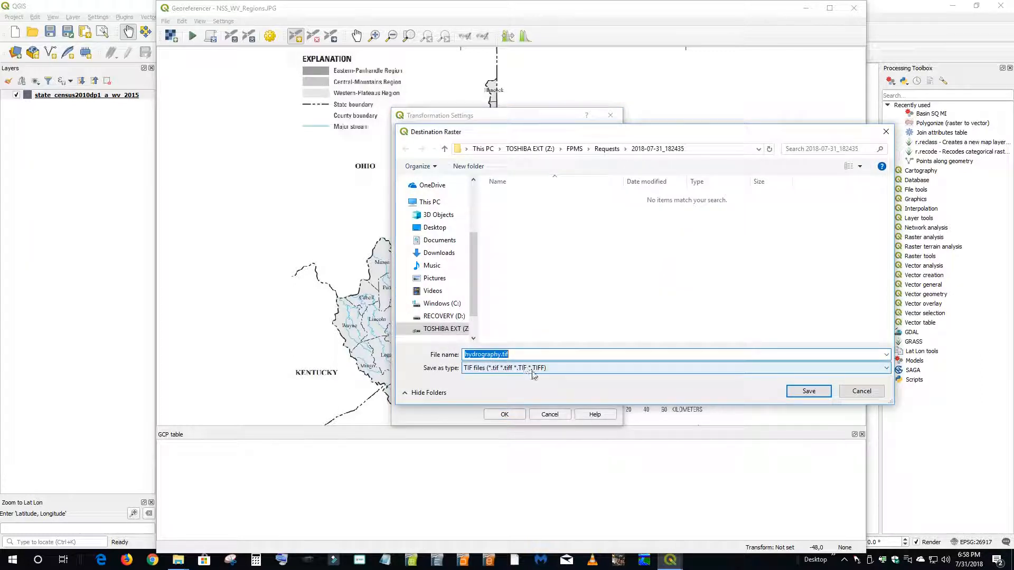
left_click(606, 149)
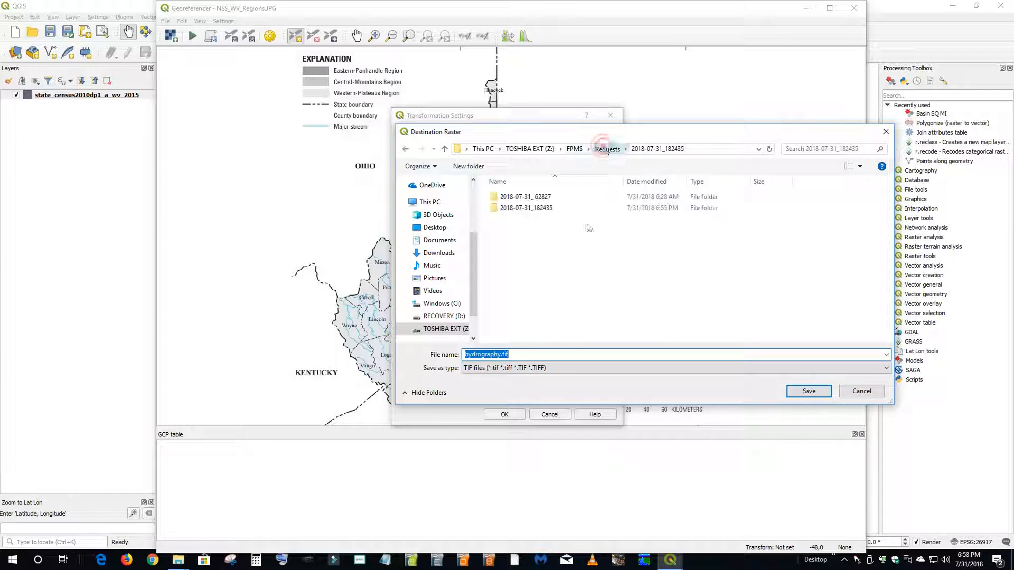
left_click(539, 208)
double_click(540, 209)
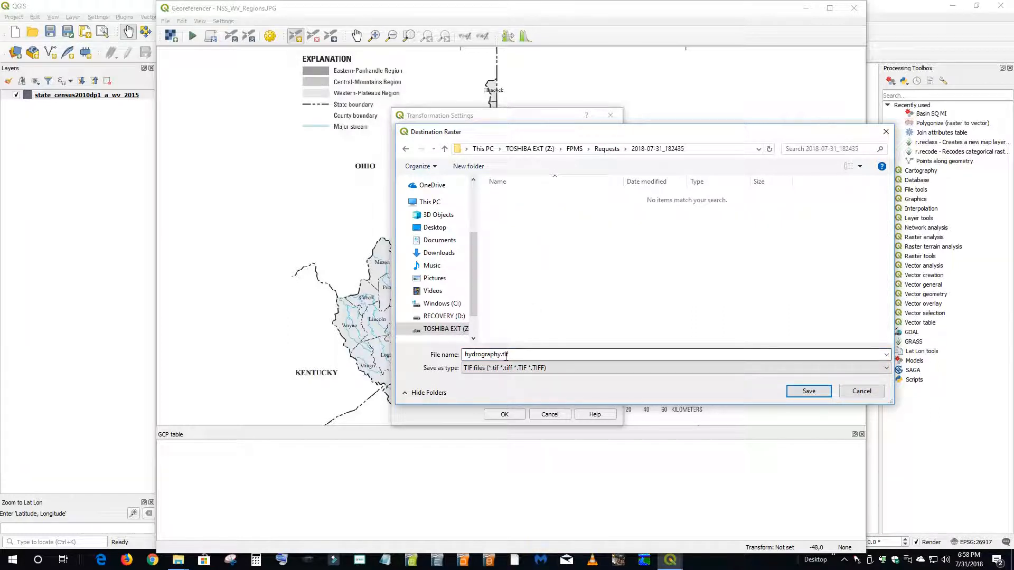
double_click(465, 355)
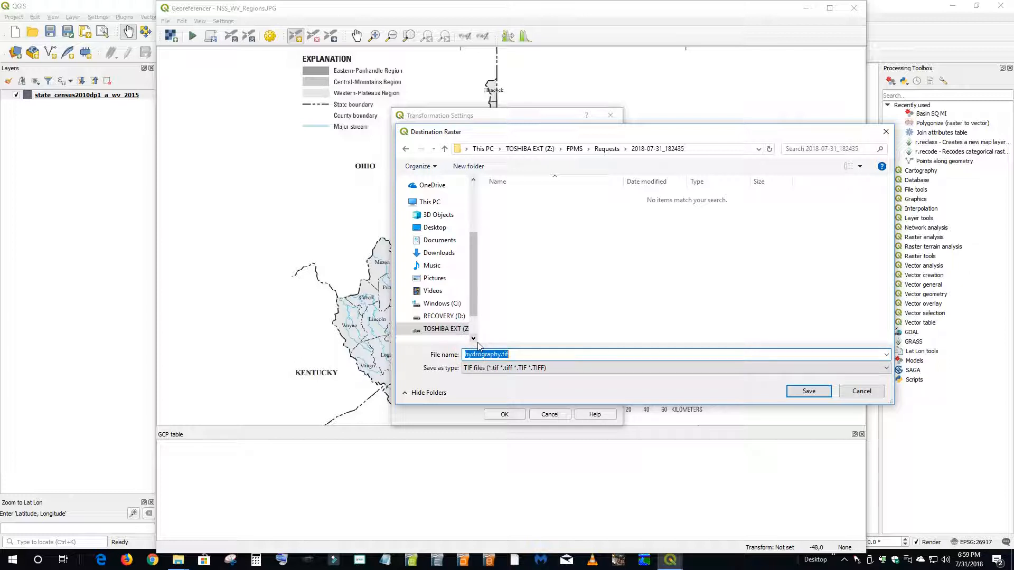
type("NSS_WV_")
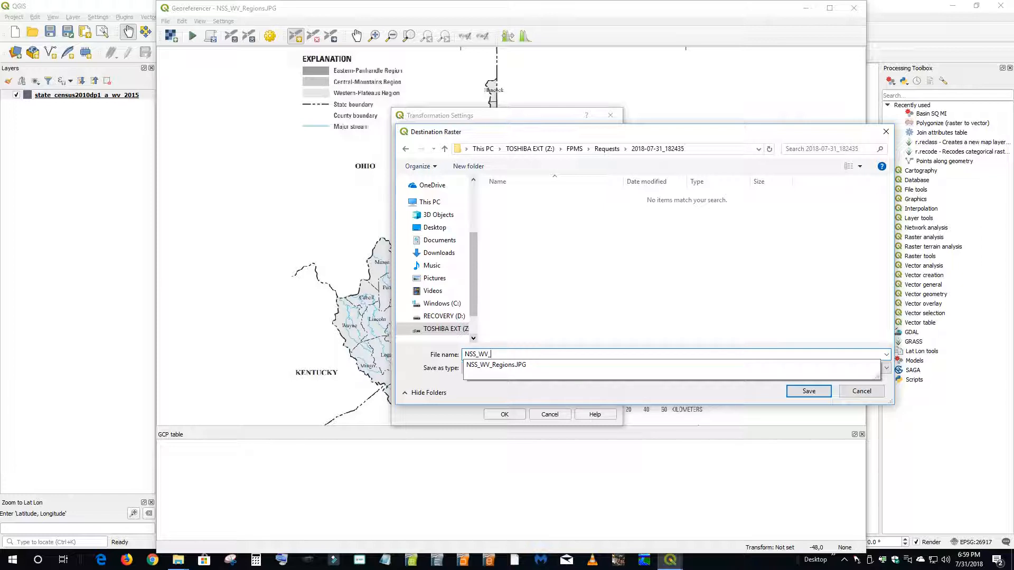
type("regions.tif")
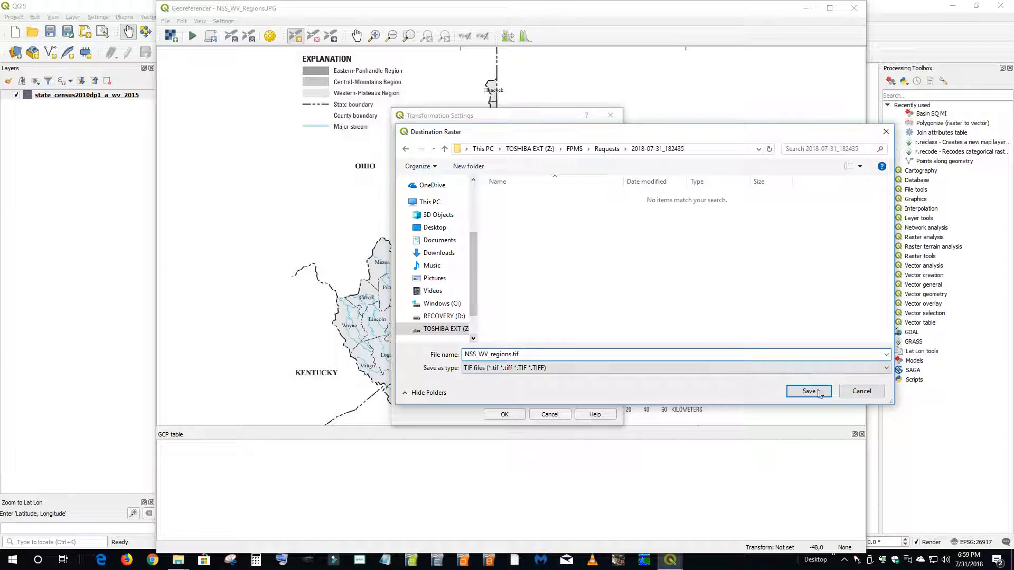
left_click(819, 393)
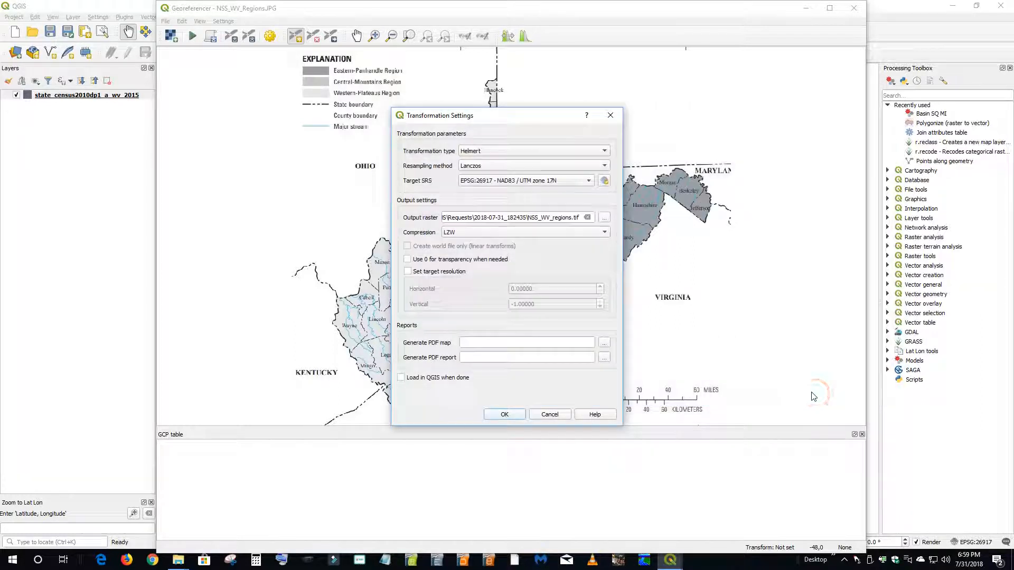
left_click(504, 415)
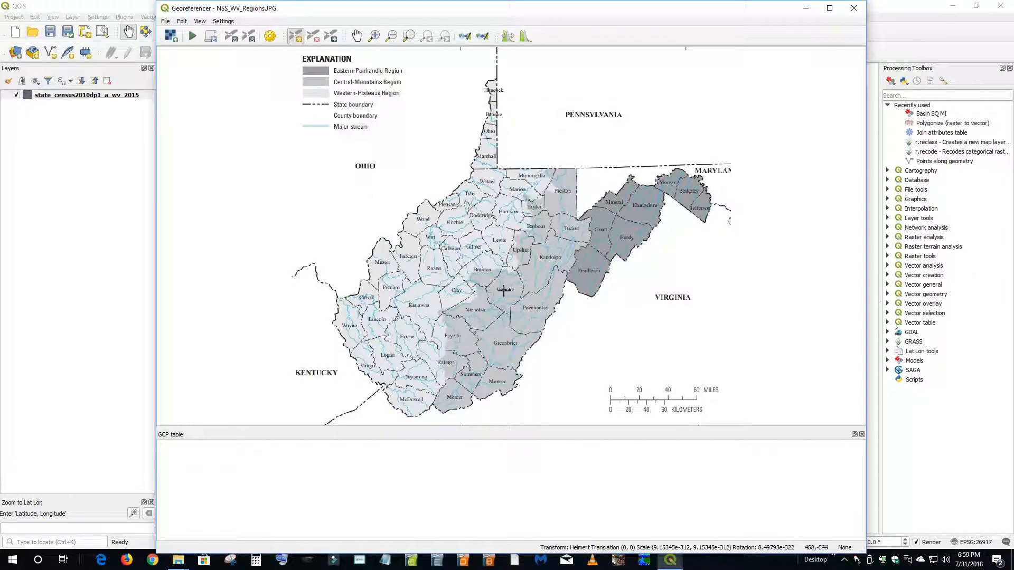
- Add a control point at the northeast tip of the northern panhandle, enabling project snapping and picking the matching boundary corner from the map canvas
left_click(297, 36)
left_click(497, 79)
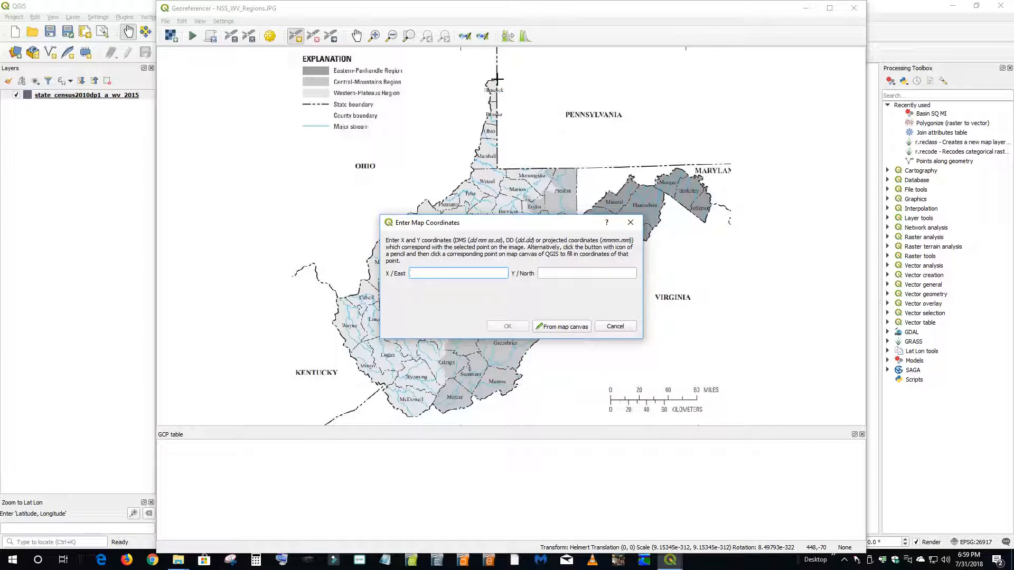
left_click(554, 326)
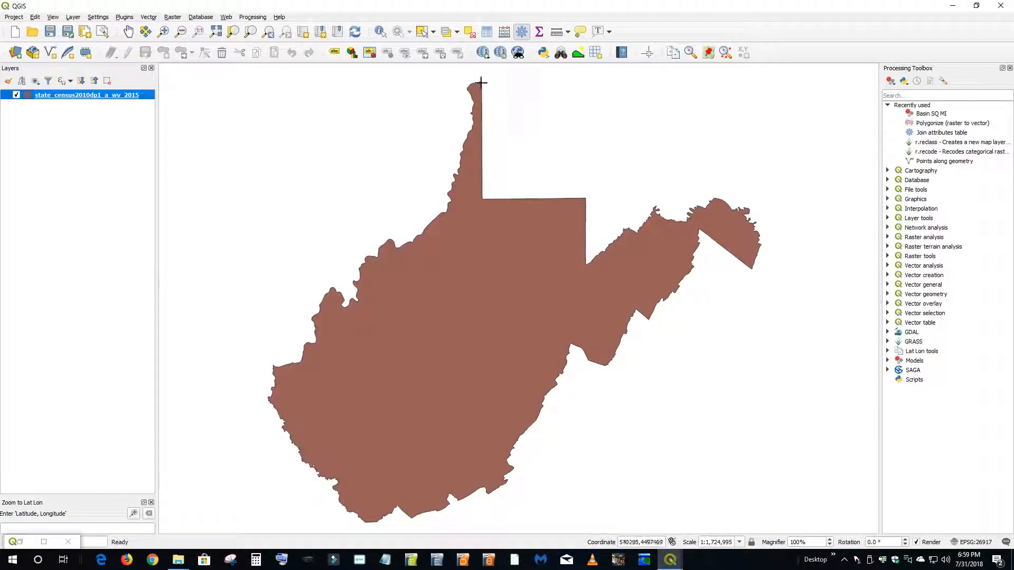
left_click(9, 19)
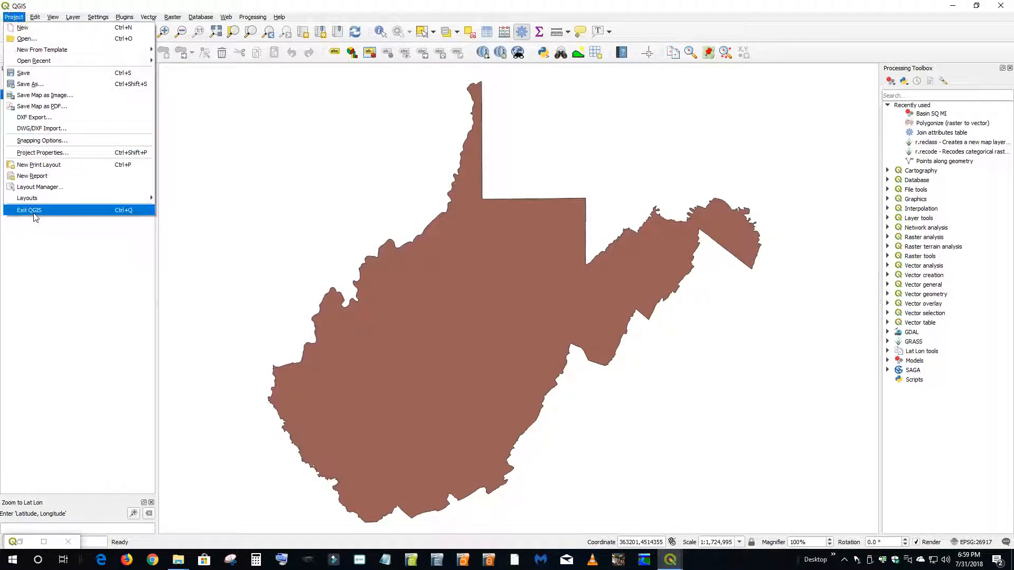
left_click(35, 142)
left_click(12, 134)
left_click(310, 115)
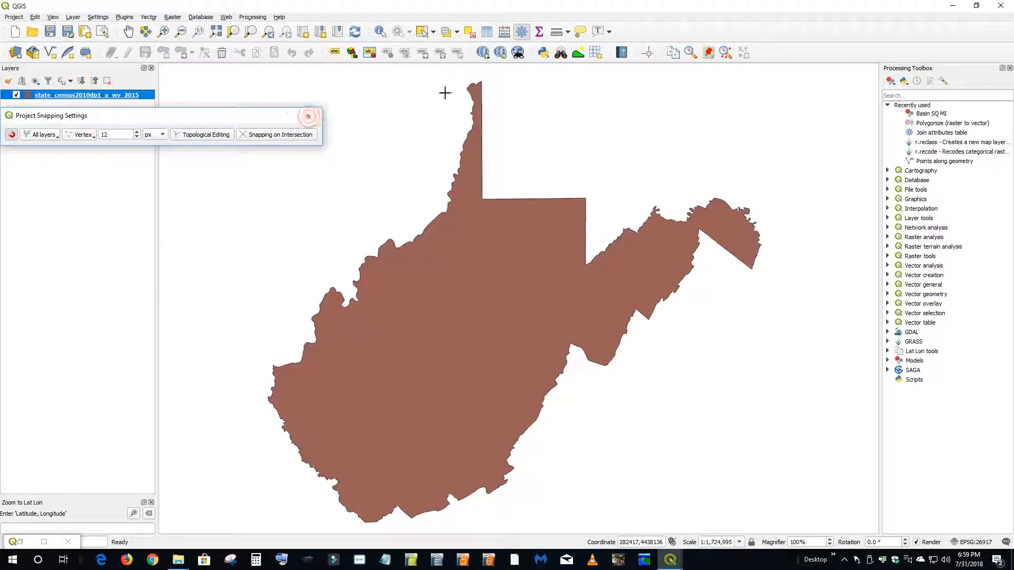
left_click(487, 79)
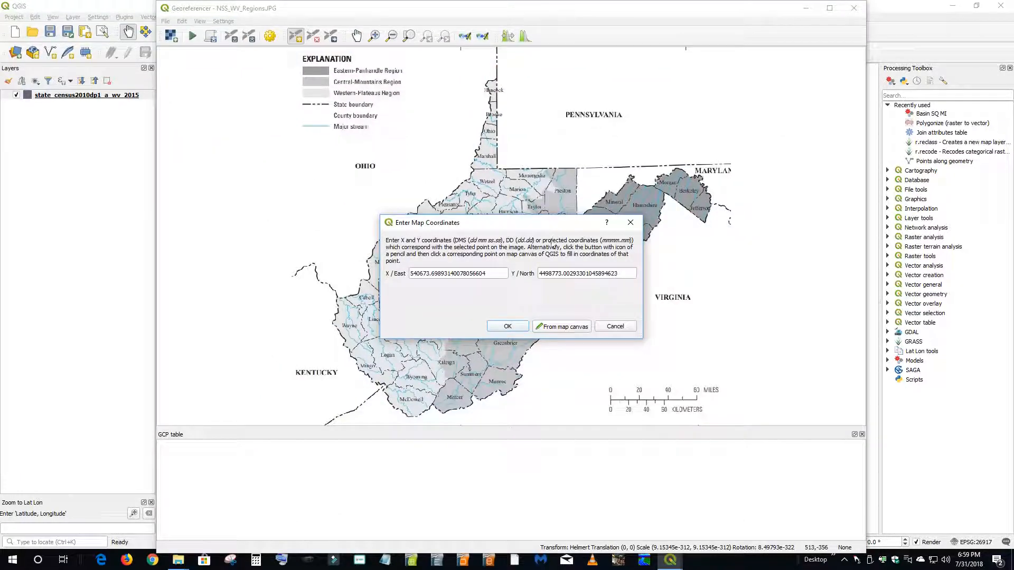
left_click(507, 327)
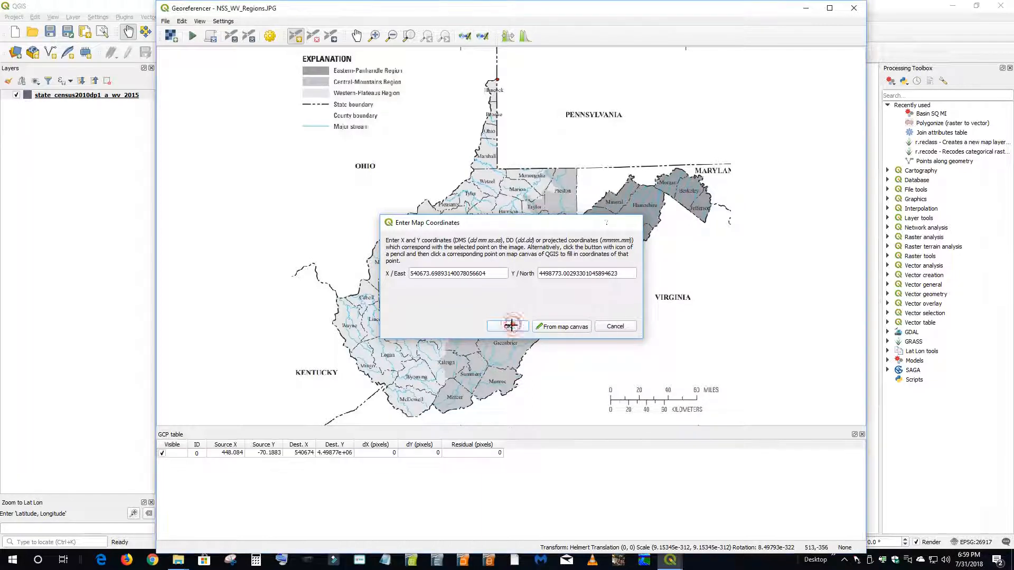
- Add a control point at the southern tip of Jefferson County, matched to the eastern panhandle's corner on the map canvas
left_click(704, 222)
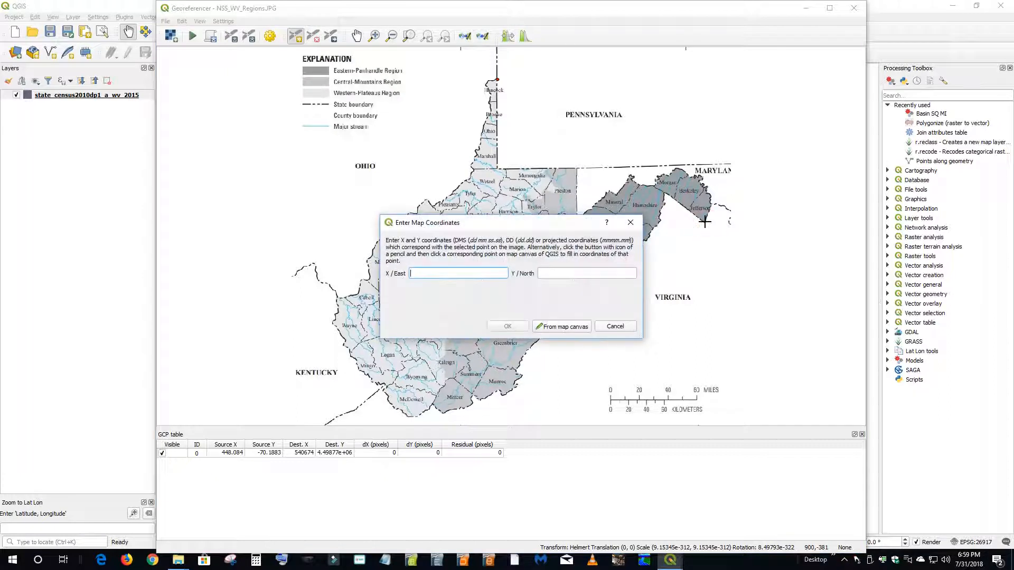
left_click(567, 329)
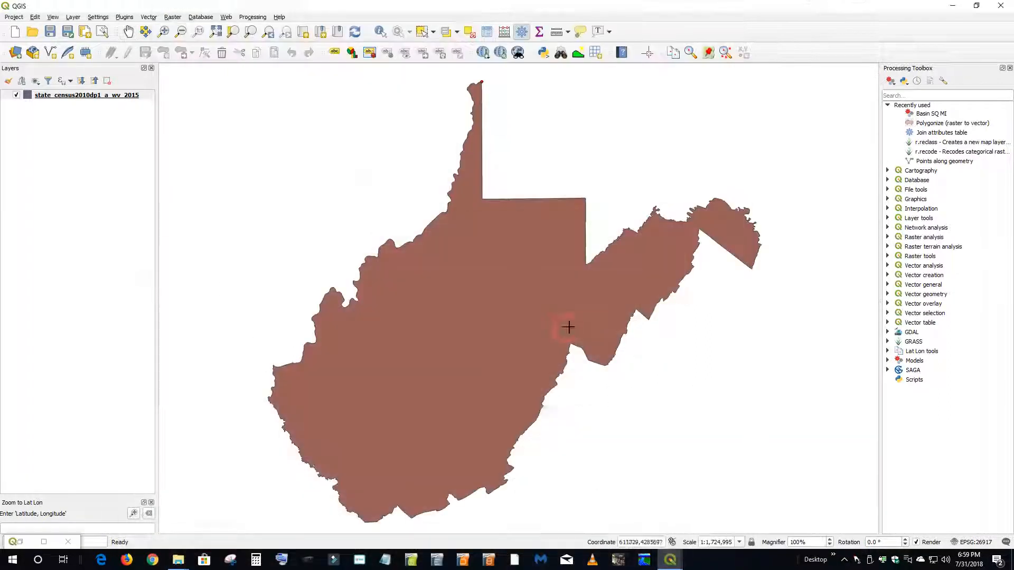
left_click(752, 269)
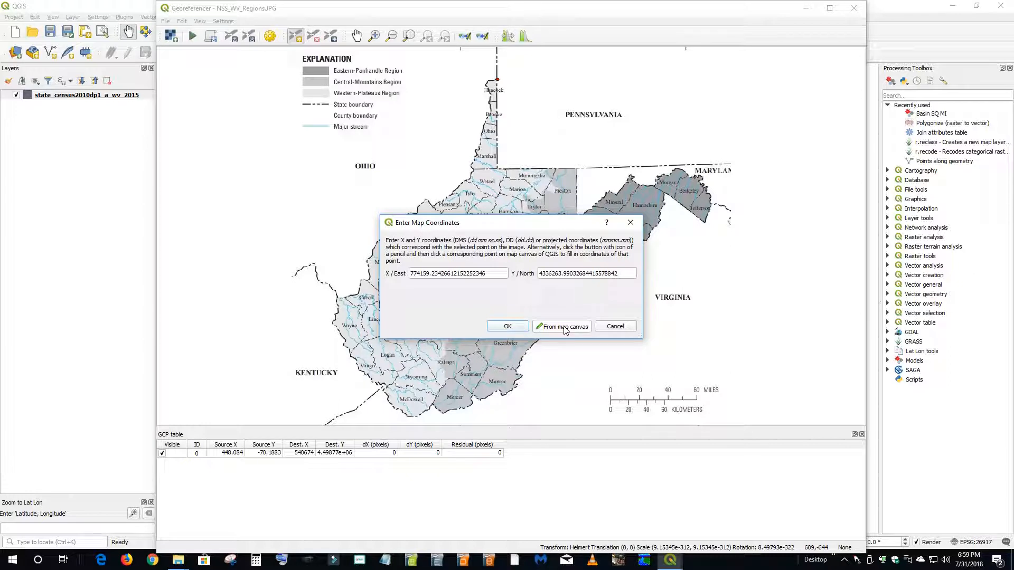
left_click(508, 327)
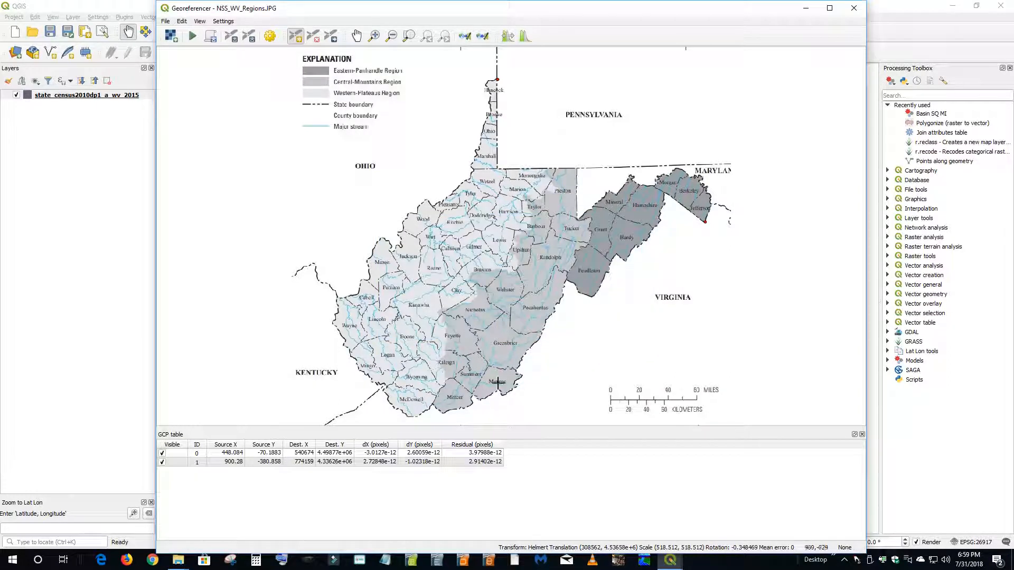
- Add a control point on the southern border between McDowell and Mercer counties, matched to the boundary notch on the map canvas
left_click(432, 404)
left_click(561, 327)
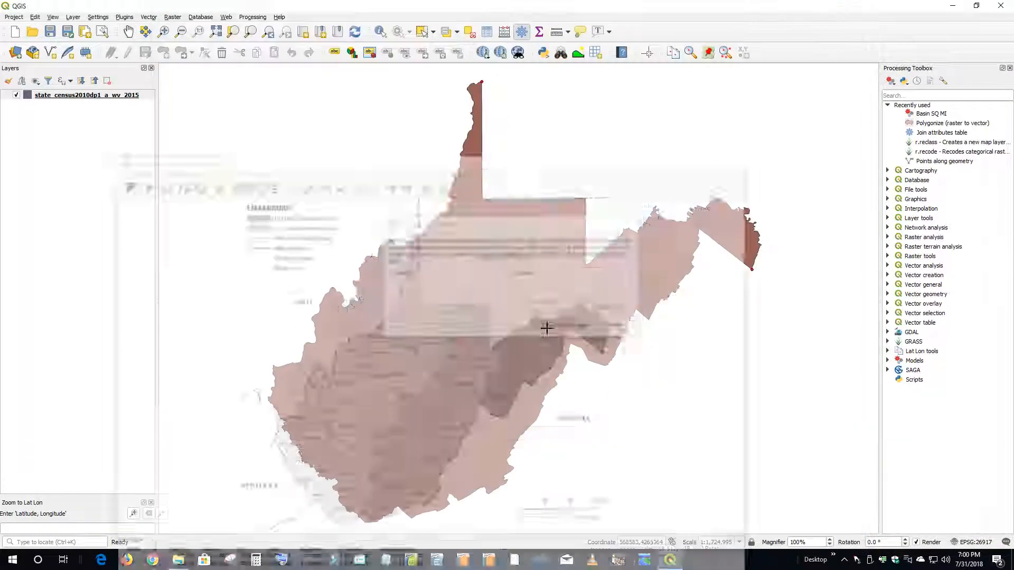
left_click(397, 505)
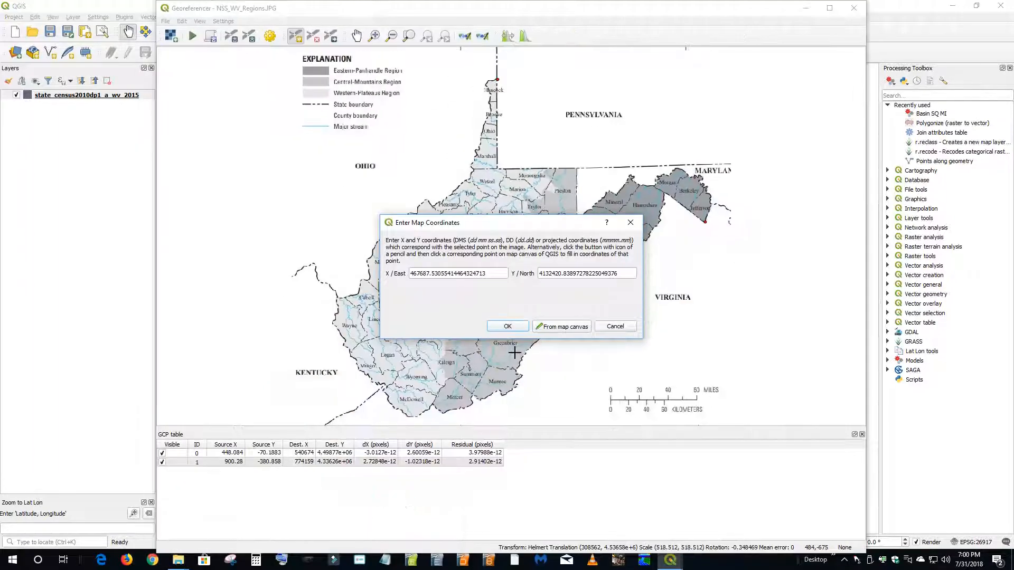
left_click(507, 327)
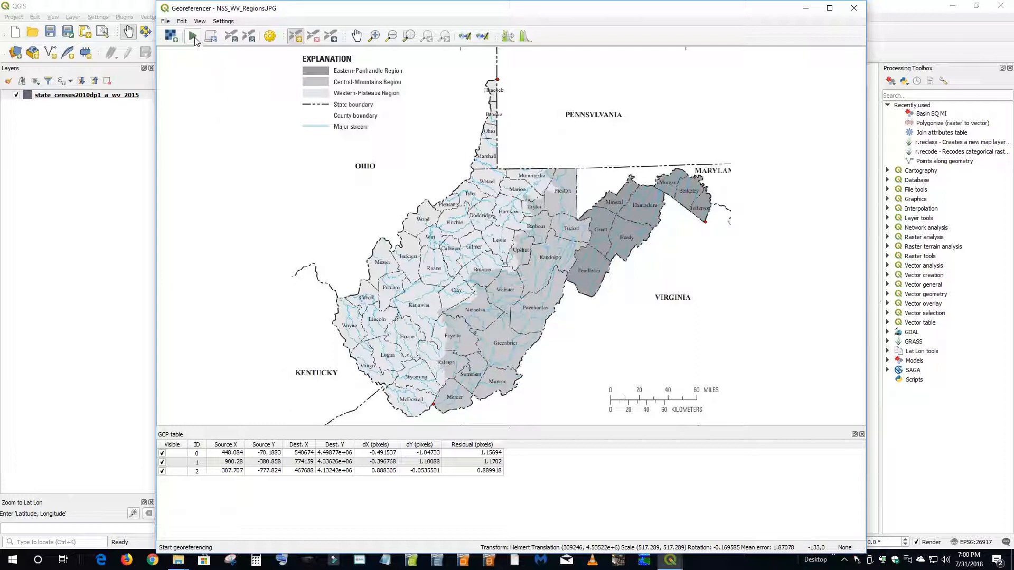
- Run the georeferencing, minimize the Georeferencer, and check the 2018-07-31_182435 folder for the output NSS_WV_regions.tif
left_click(194, 38)
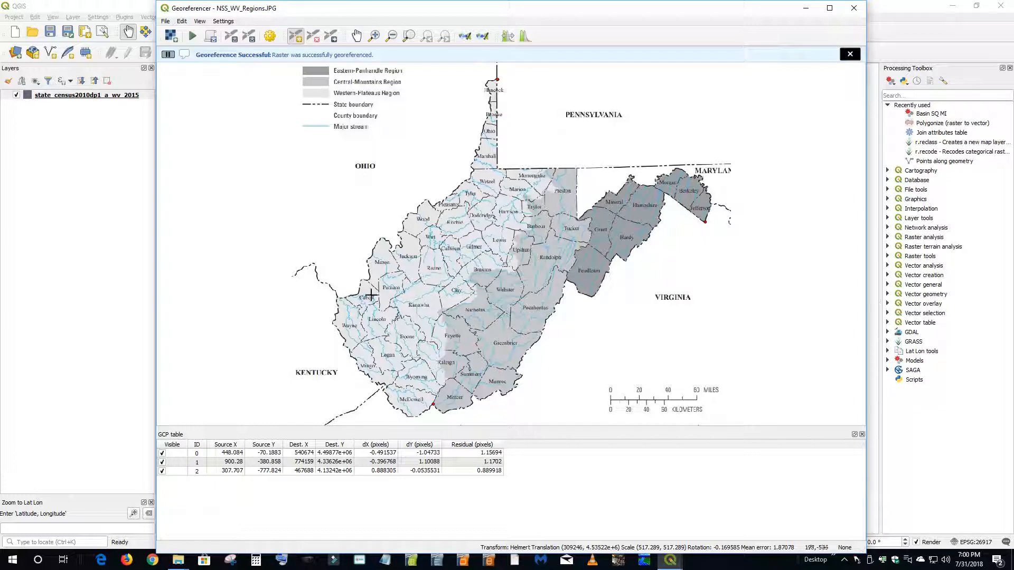
left_click(806, 8)
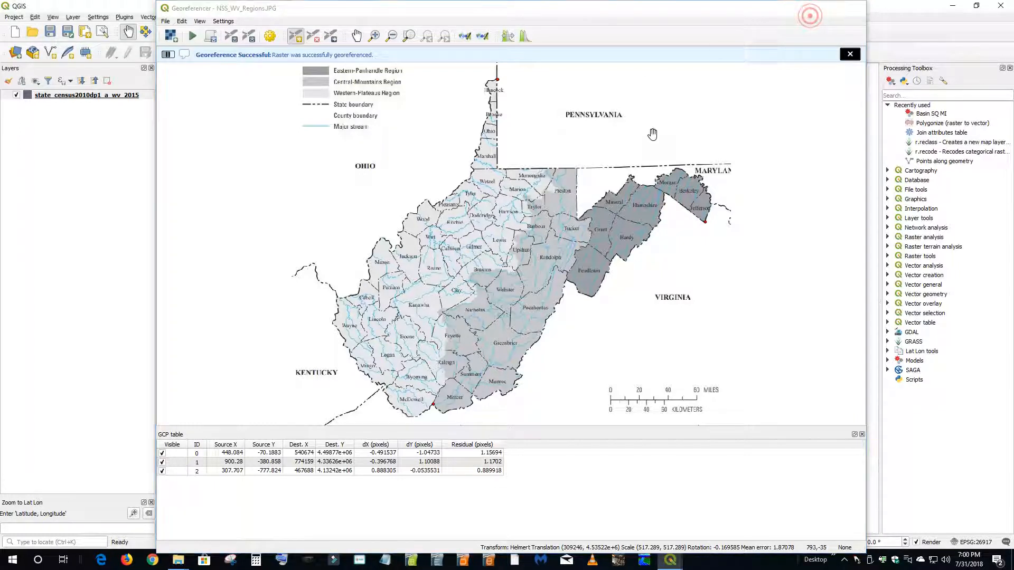
left_click(179, 560)
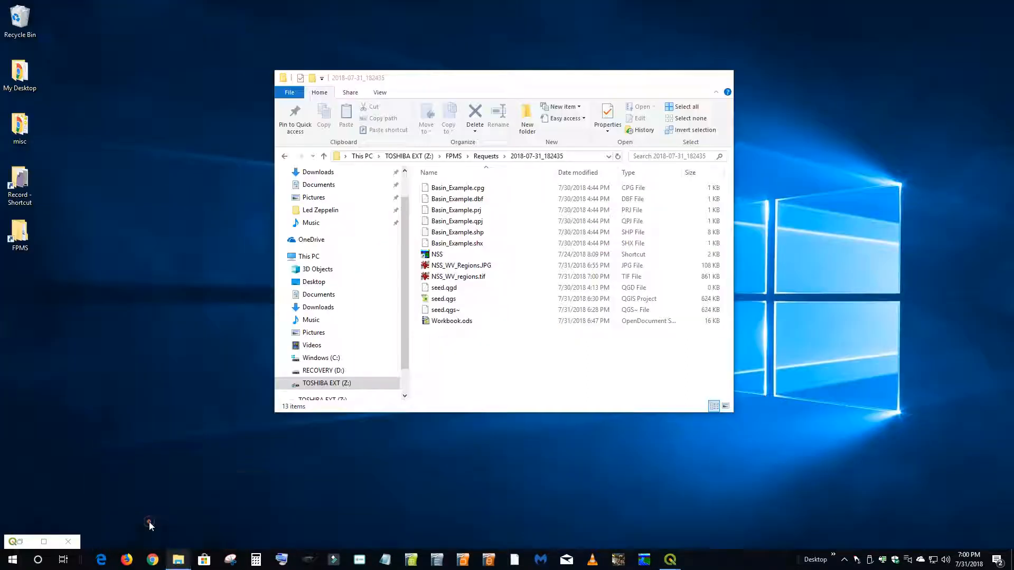
left_click(153, 525)
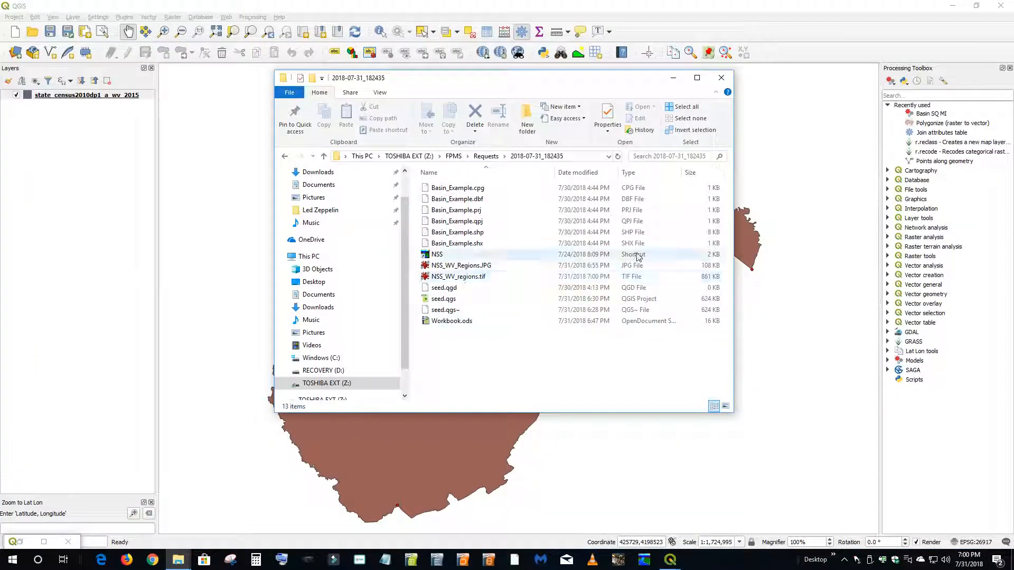
left_click(721, 78)
- Close the Processing Toolbox and hide the state_census2010dp1_a_wv_2015 layer
left_click(1009, 68)
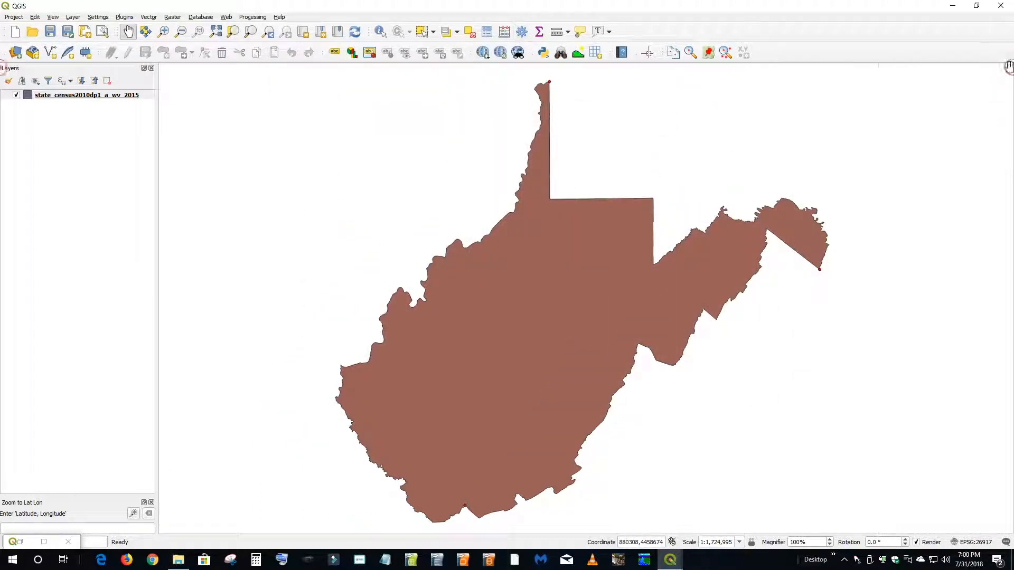
left_click(17, 96)
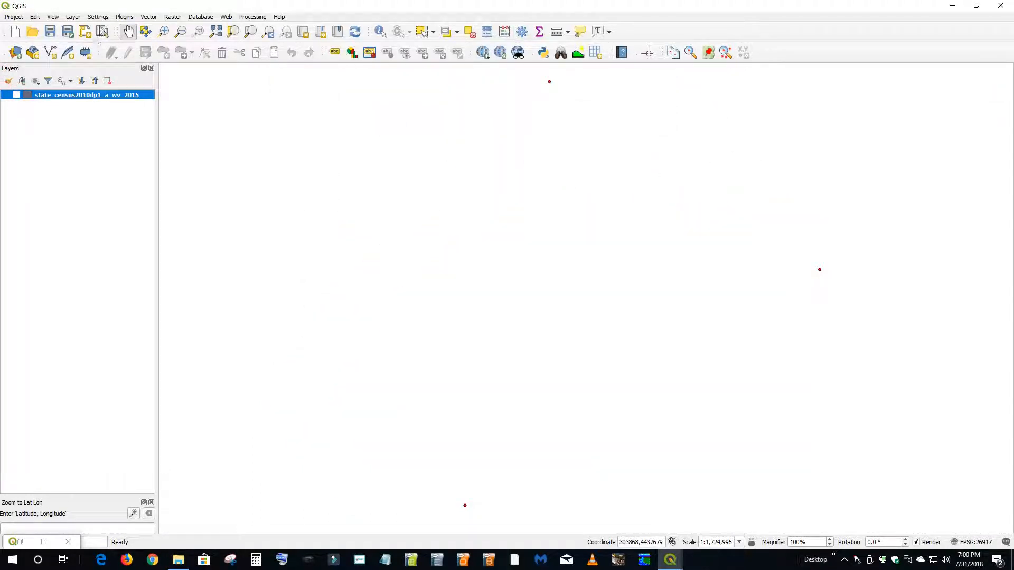
- Add NSS_WV_regions.tif from Z:\FPMS\Requests\2018-07-31_182435 to the project through the Data Source Manager browser
left_click(73, 17)
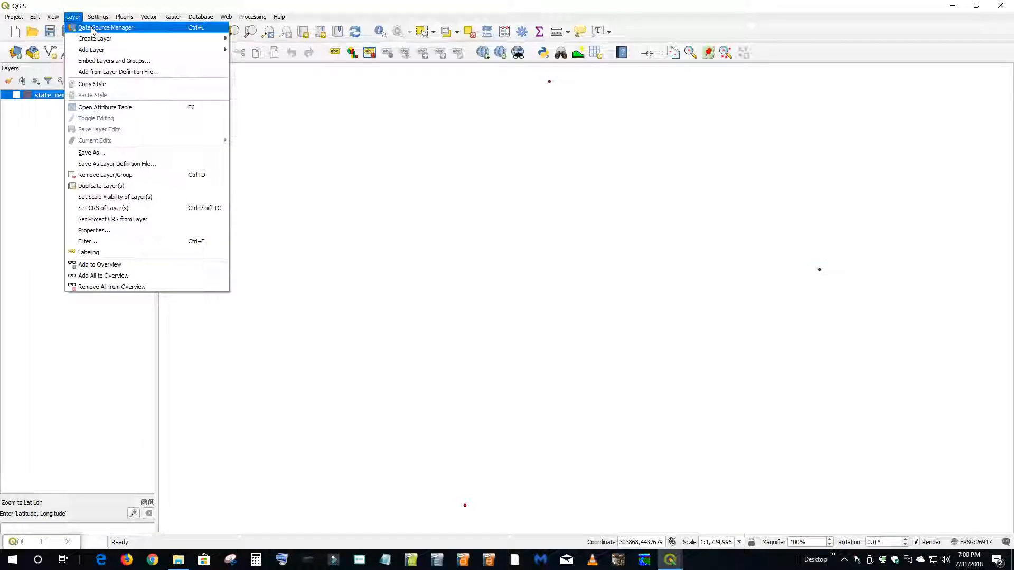
left_click(92, 28)
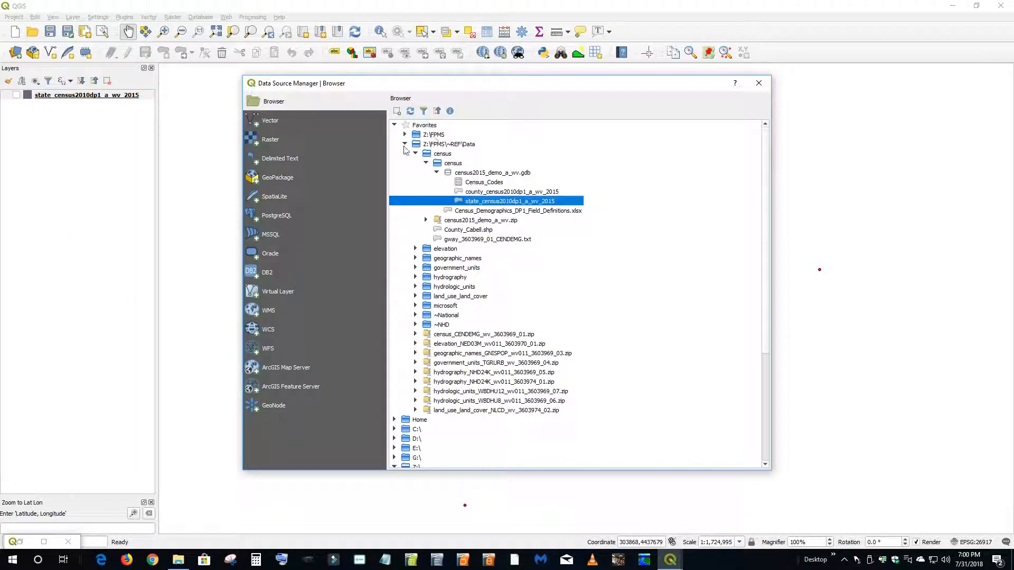
left_click(272, 102)
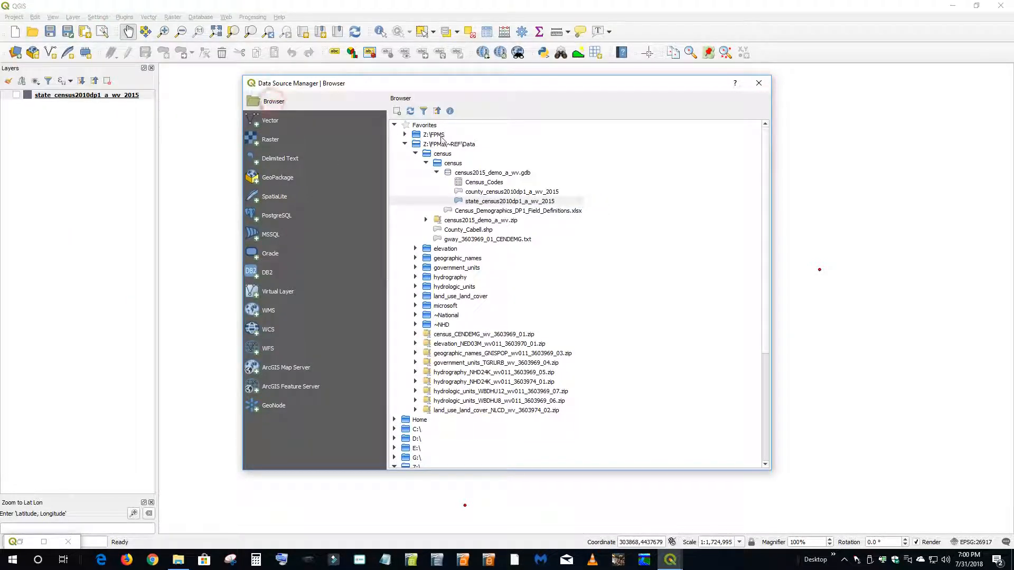
left_click(405, 144)
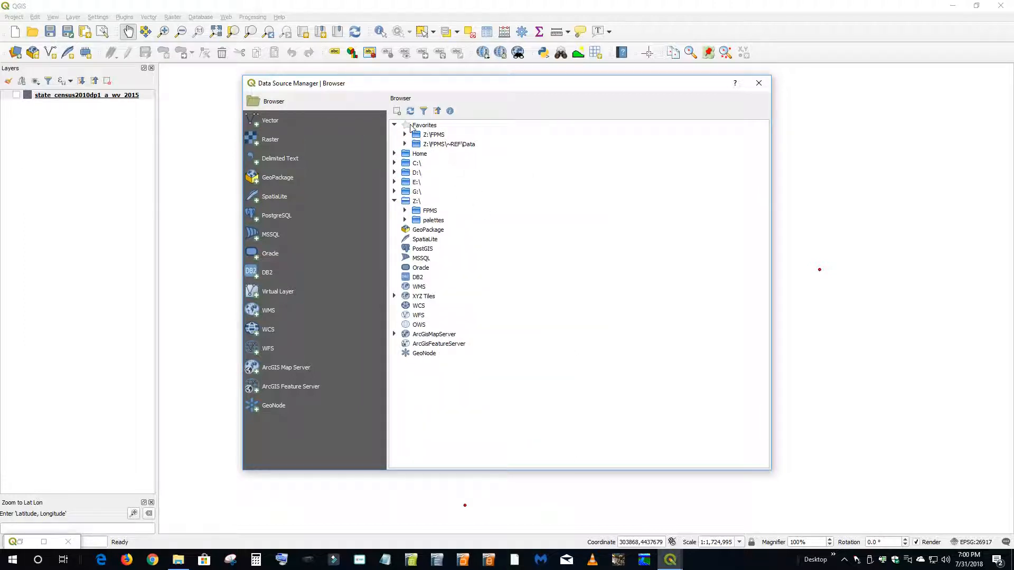
double_click(437, 135)
double_click(445, 144)
double_click(475, 164)
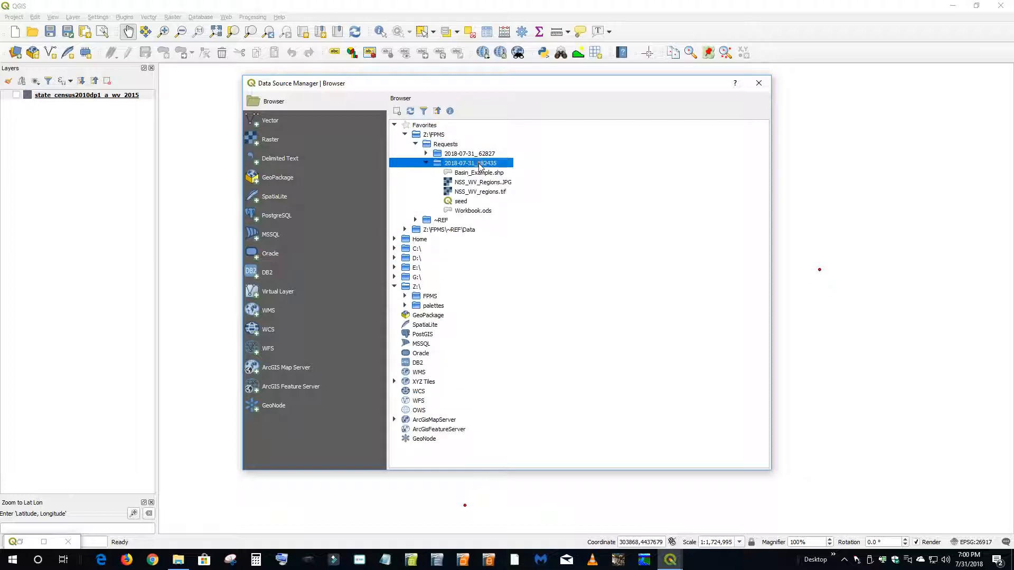
double_click(484, 193)
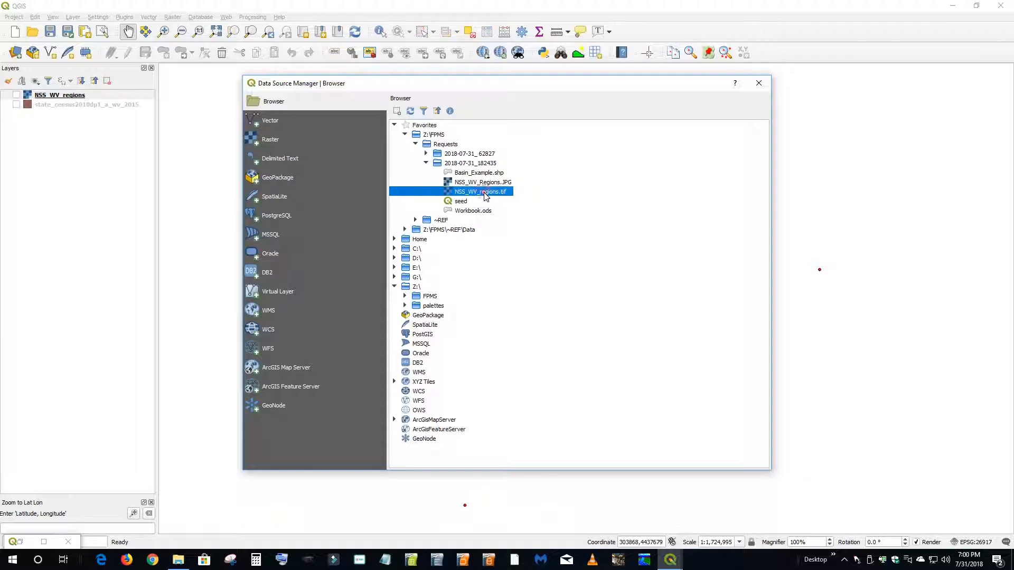
left_click(760, 84)
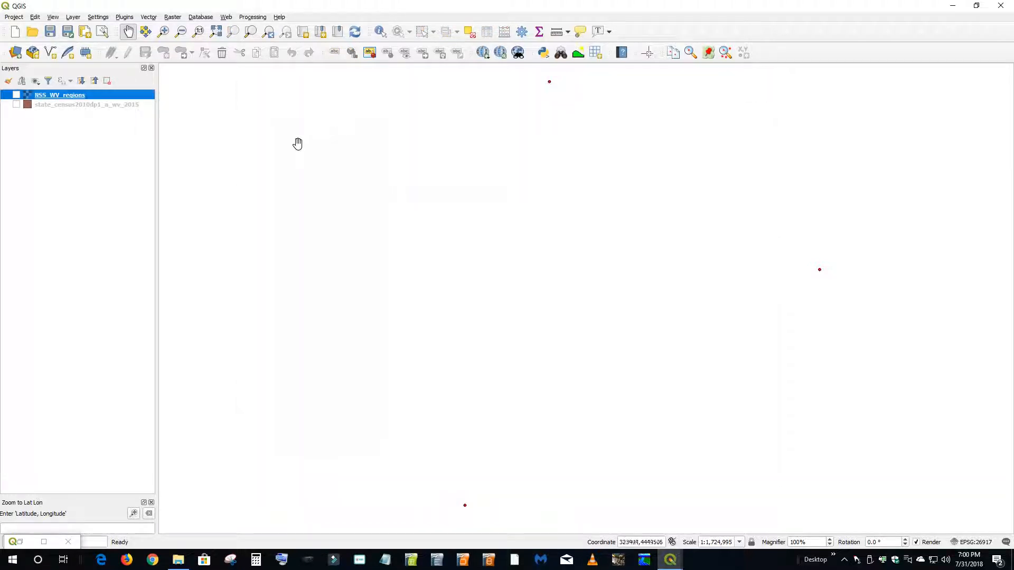
- Make the NSS_WV_regions and state boundary layers visible and move the state boundary above the raster
left_click(17, 95)
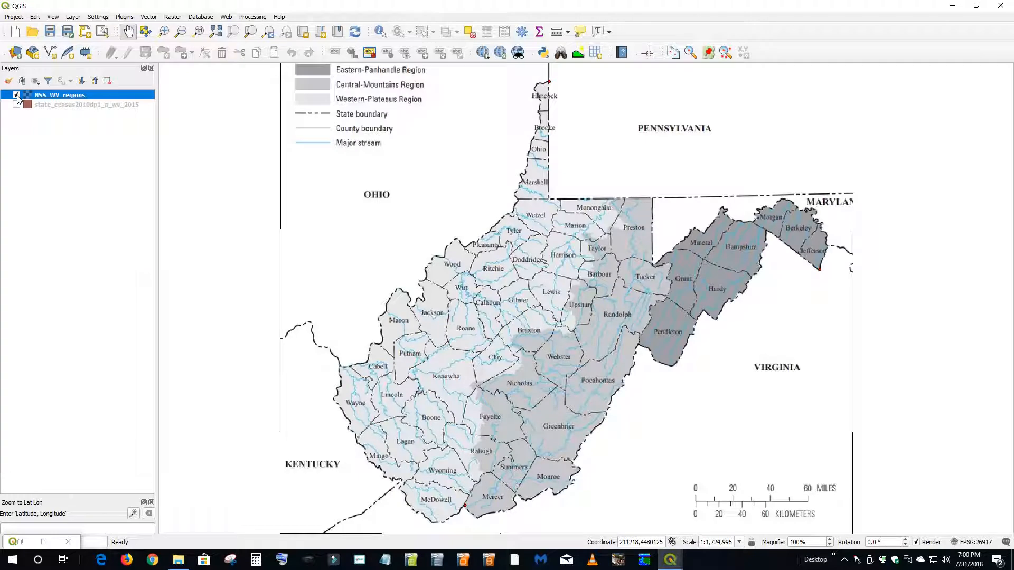
left_click(17, 105)
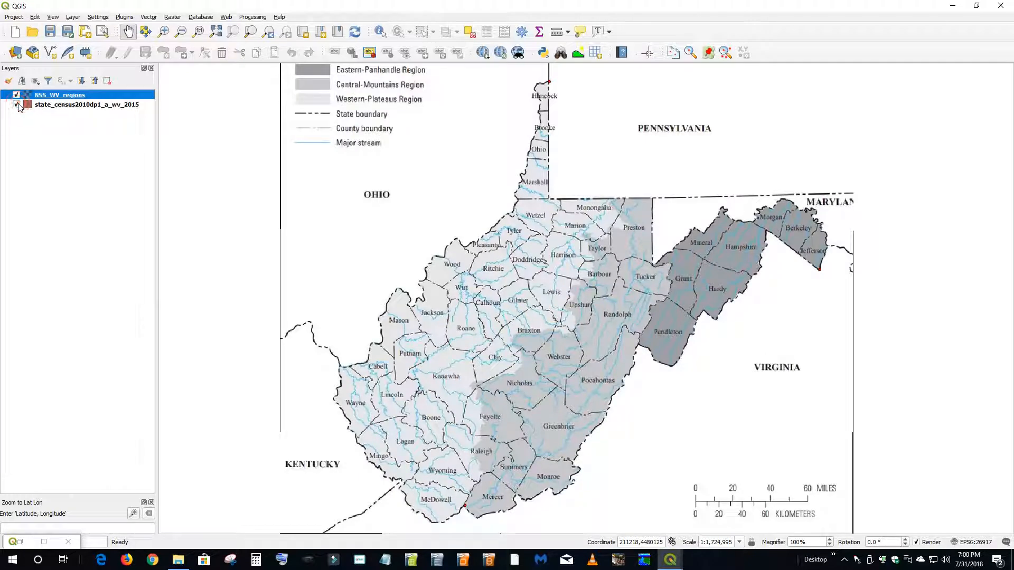
left_click_drag(41, 107, 45, 96)
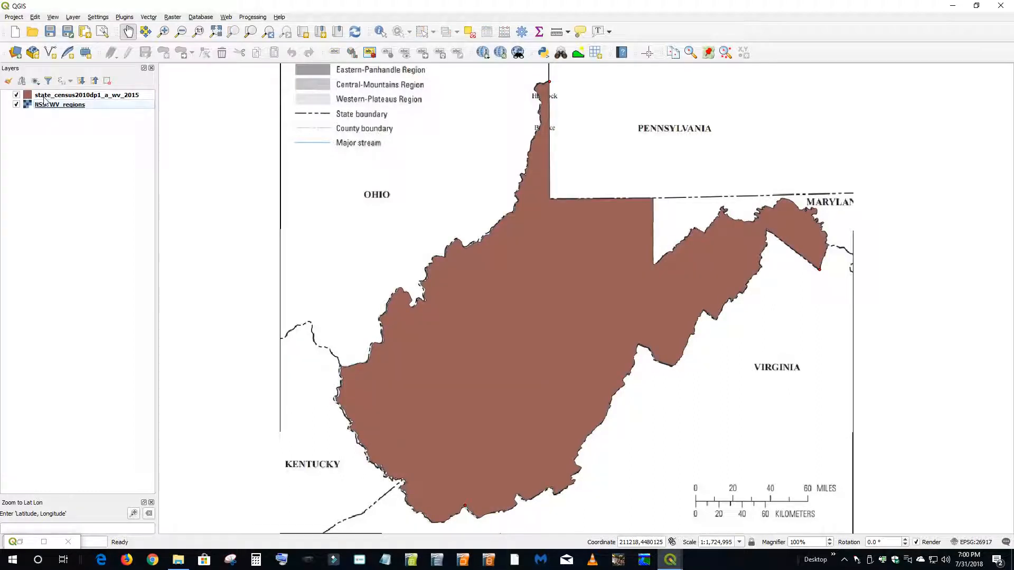
- Apply the outline blue symbol to the state_census2010dp1_a_wv_2015 layer
double_click(53, 95)
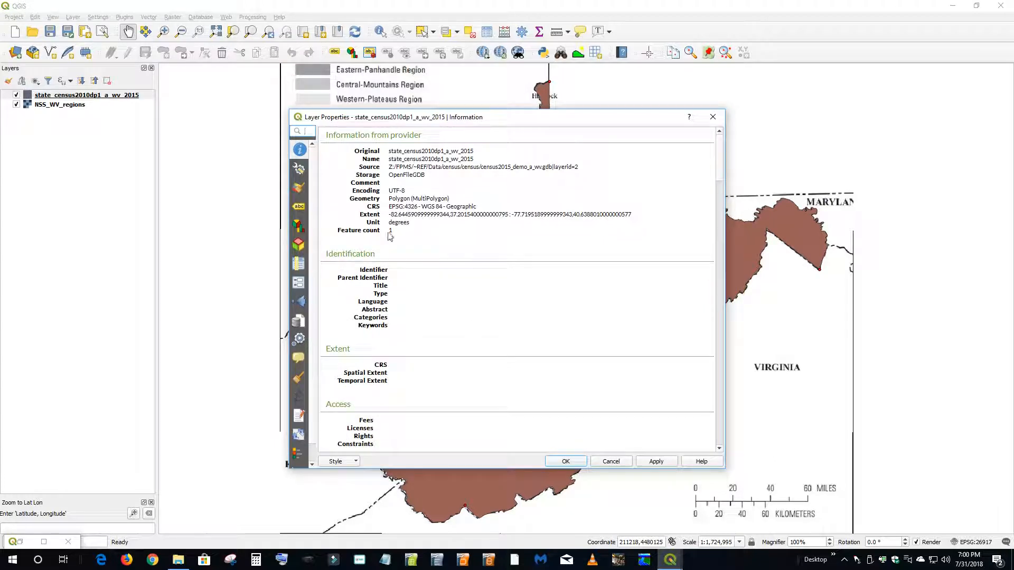
left_click(297, 191)
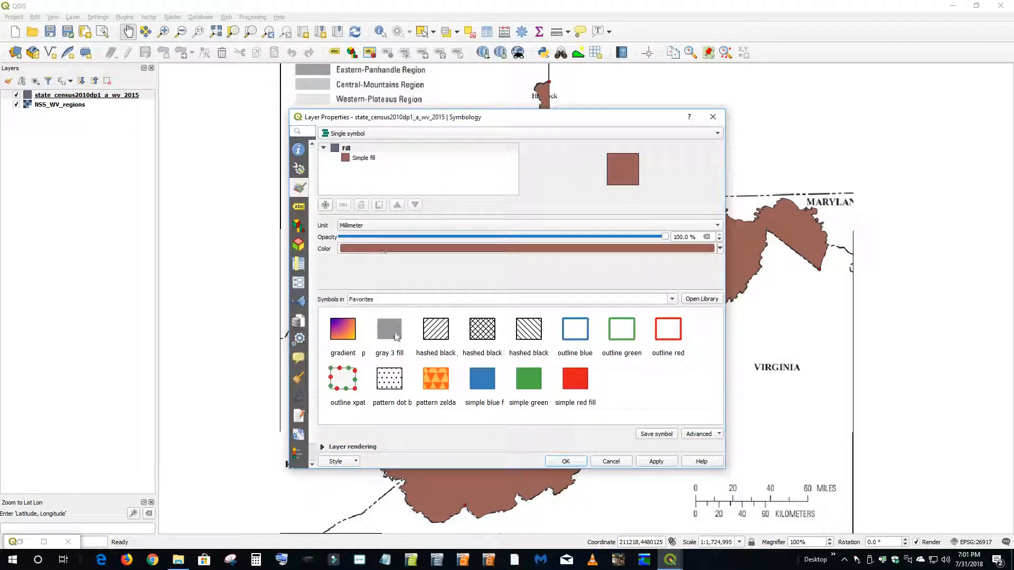
left_click(578, 332)
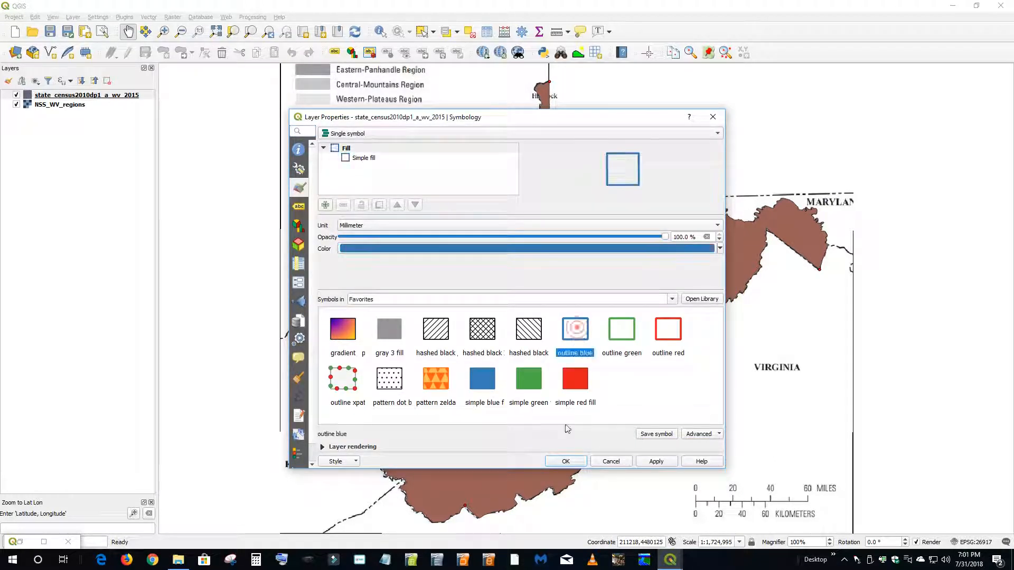
left_click(564, 461)
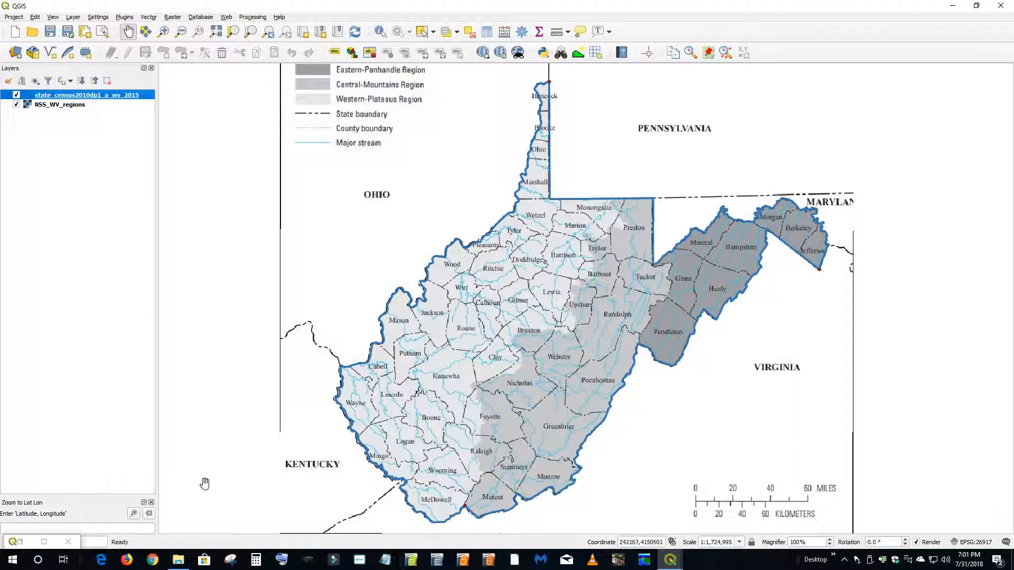
- Open Workbook.ods in OpenOffice Calc from the request folder under FPMS\Requests on the Z: drive
left_click(671, 558)
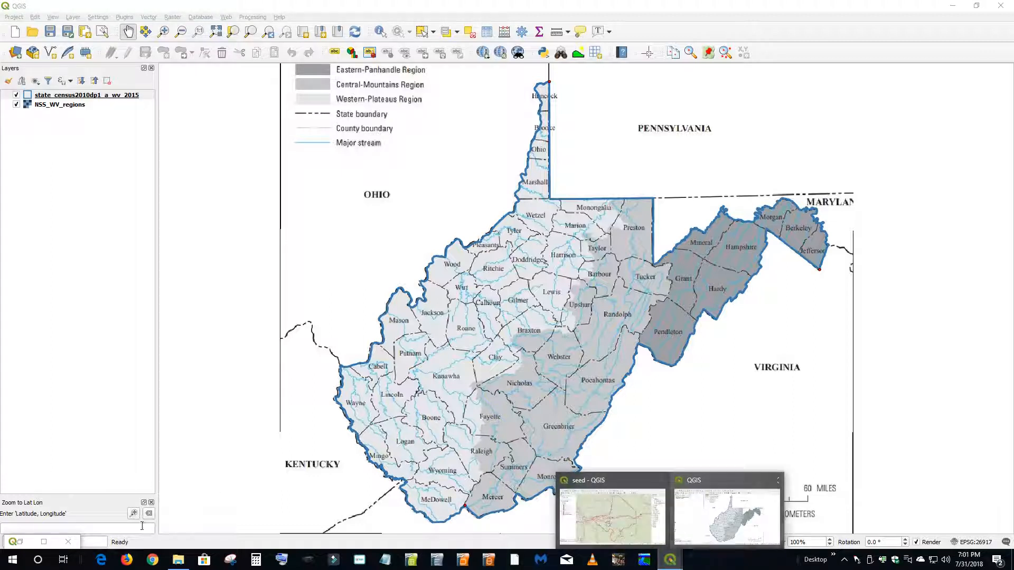
left_click(176, 561)
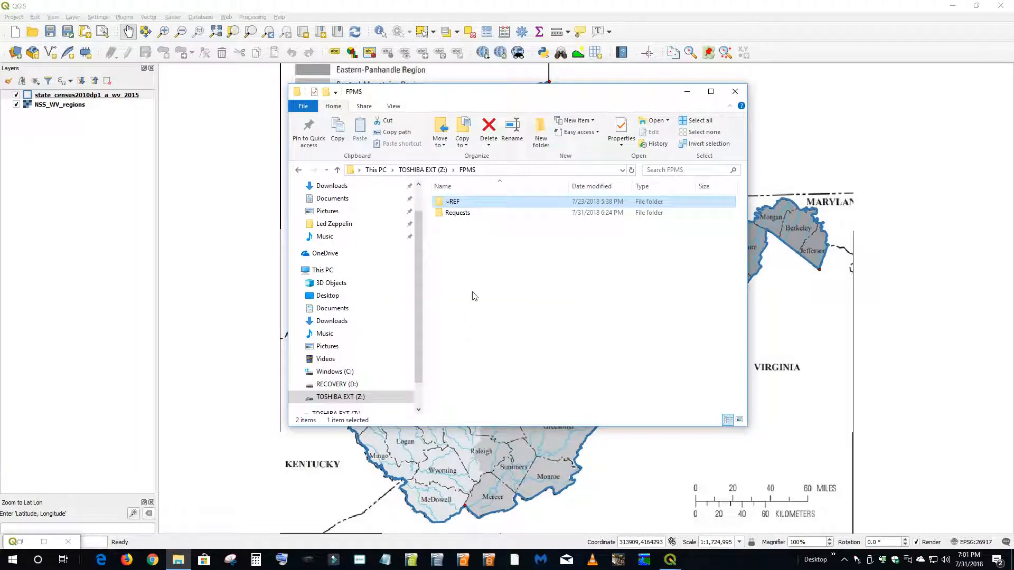
double_click(451, 214)
left_click(469, 214)
double_click(469, 213)
double_click(459, 337)
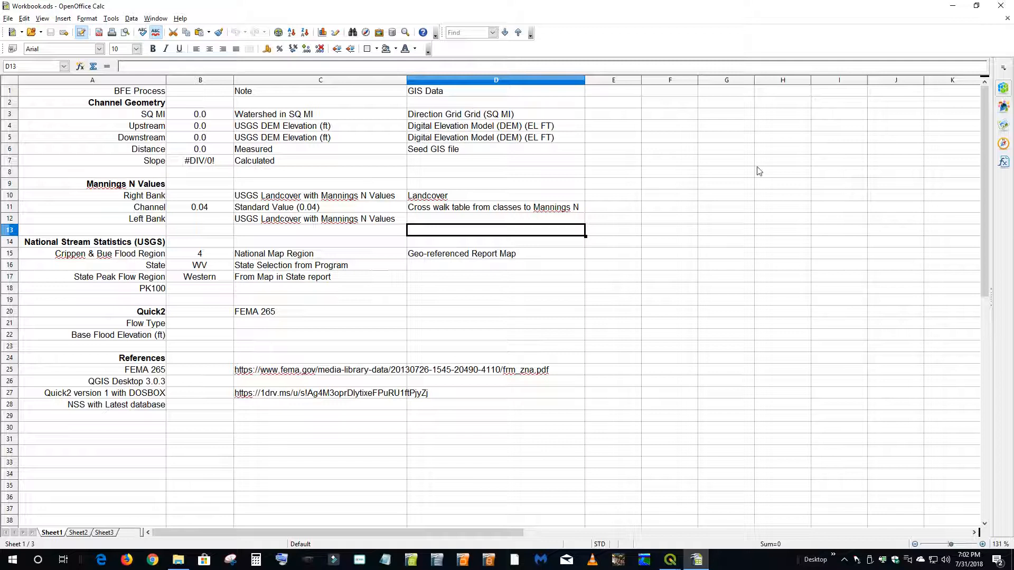
- Minimize the workbook, the file browser and both QGIS windows, and start National Streamflow Statistics (NSS)
left_click(953, 6)
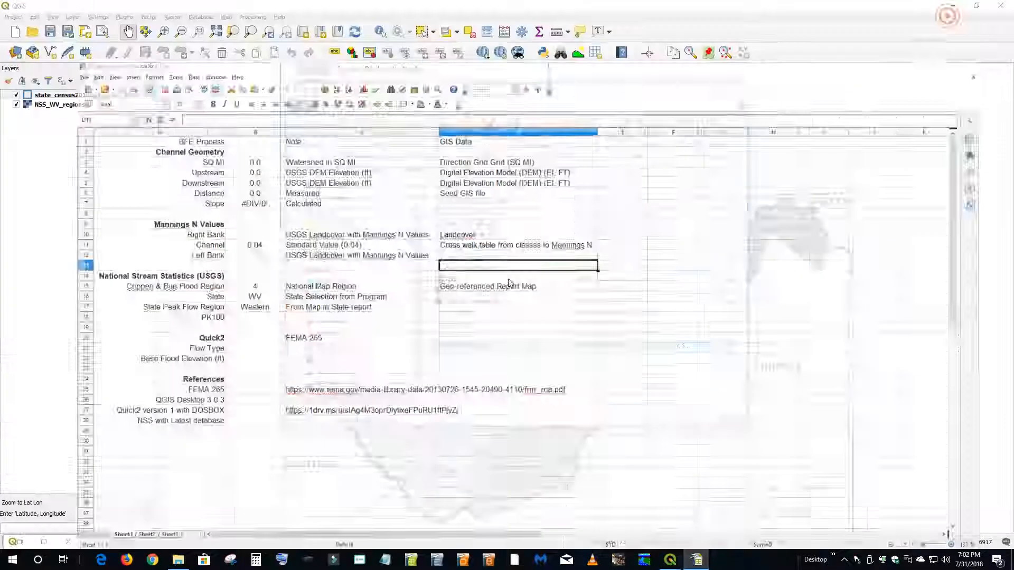
left_click(686, 91)
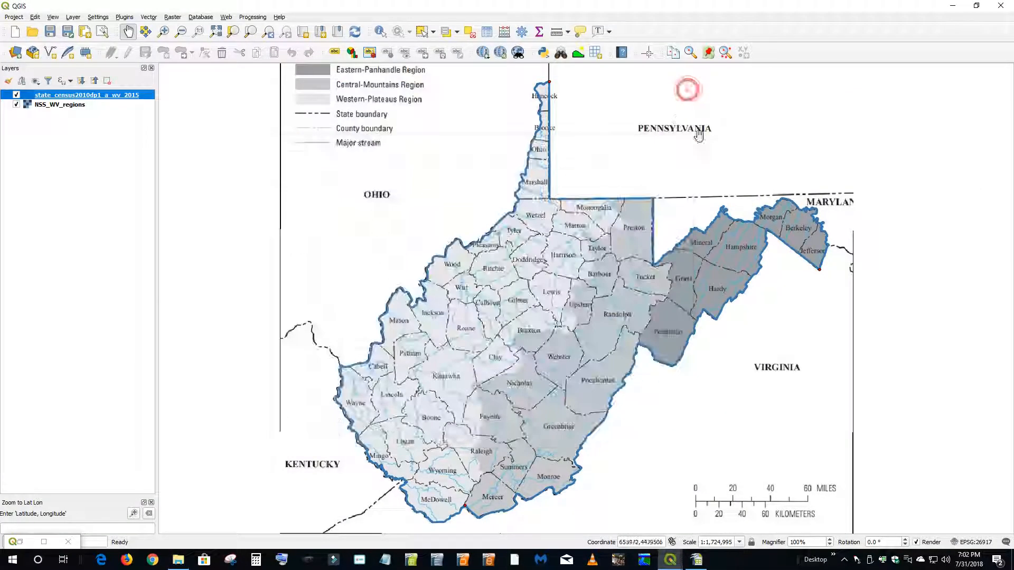
left_click(953, 5)
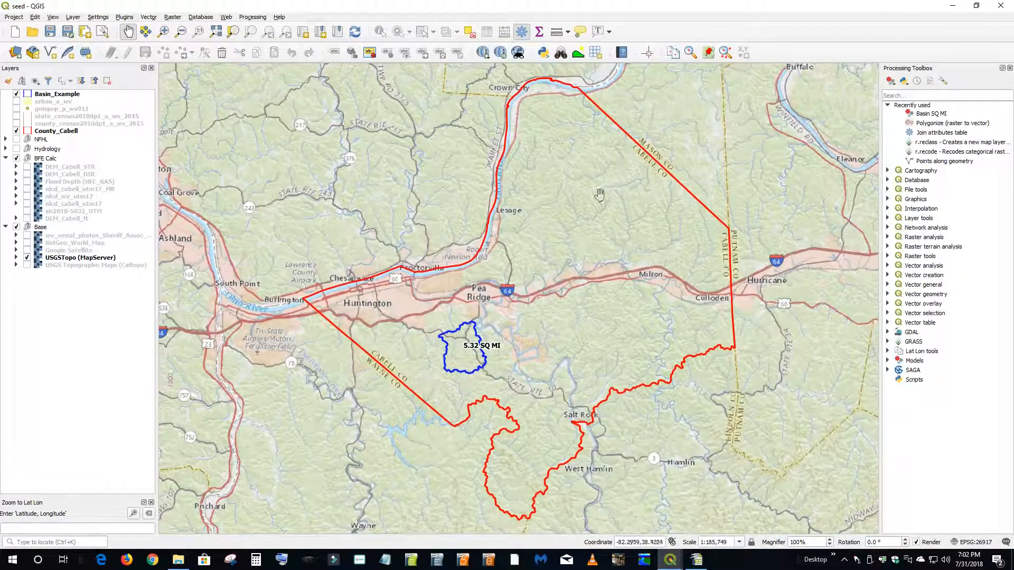
left_click(952, 6)
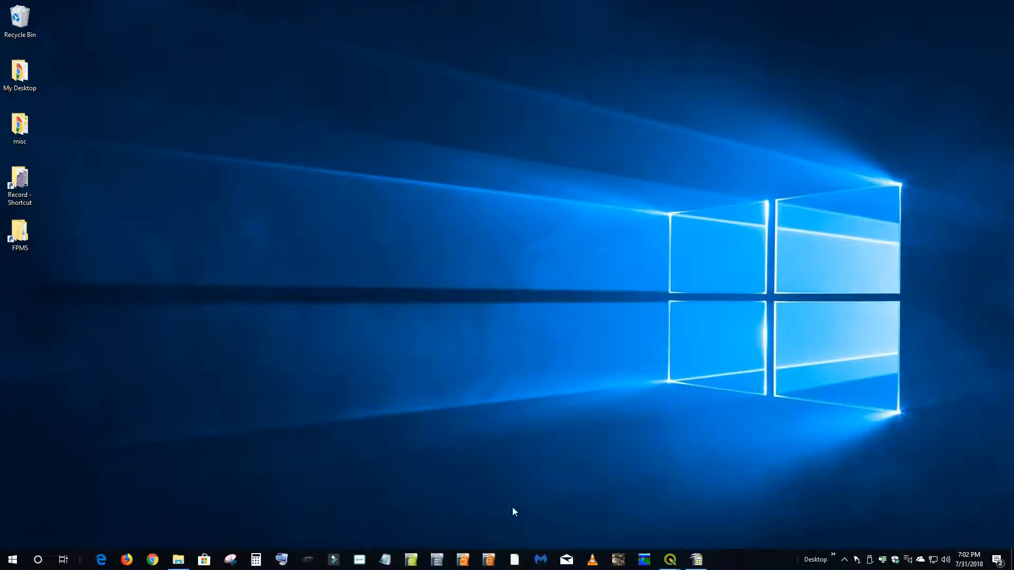
left_click(644, 560)
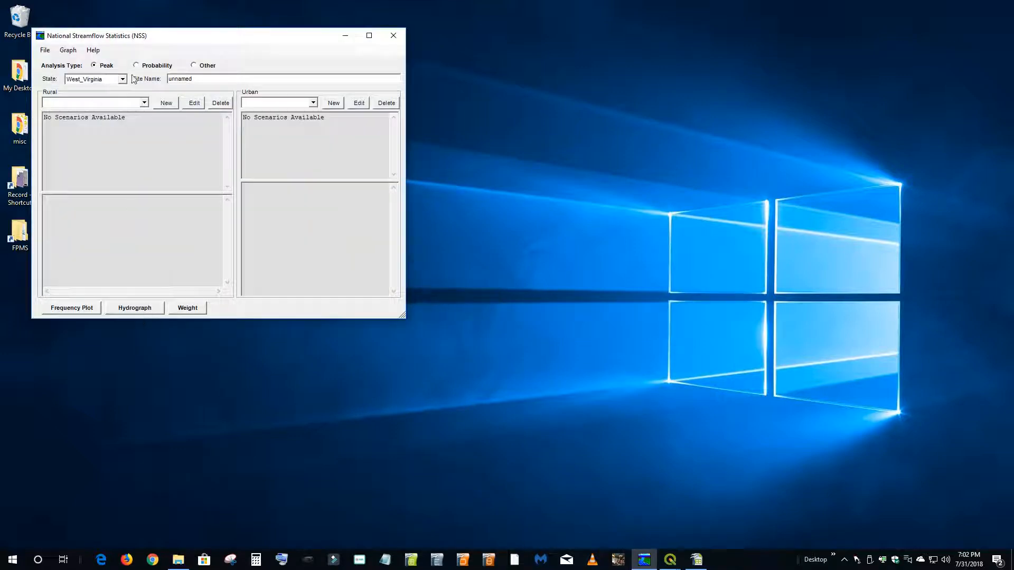
- Create a new rural scenario for West Virginia and capture the screen with its Crippen & Bue flood region map open
left_click(165, 102)
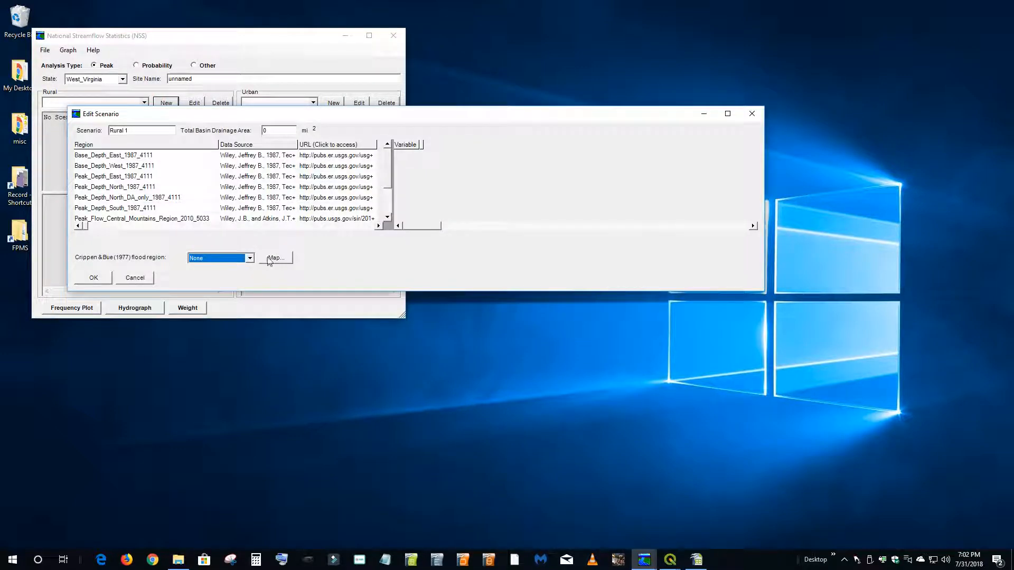
left_click(274, 258)
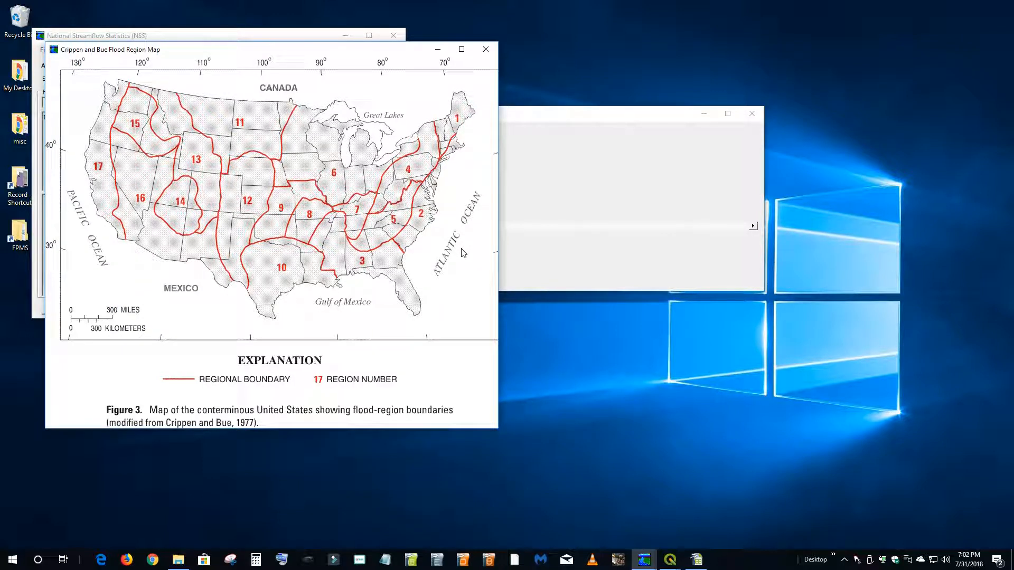
key("Print")
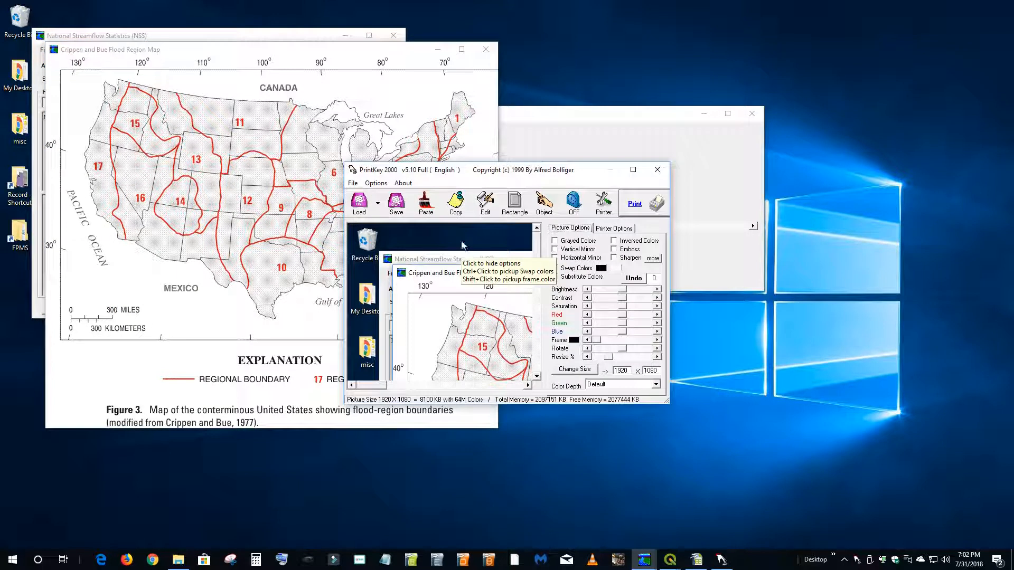
left_click(659, 174)
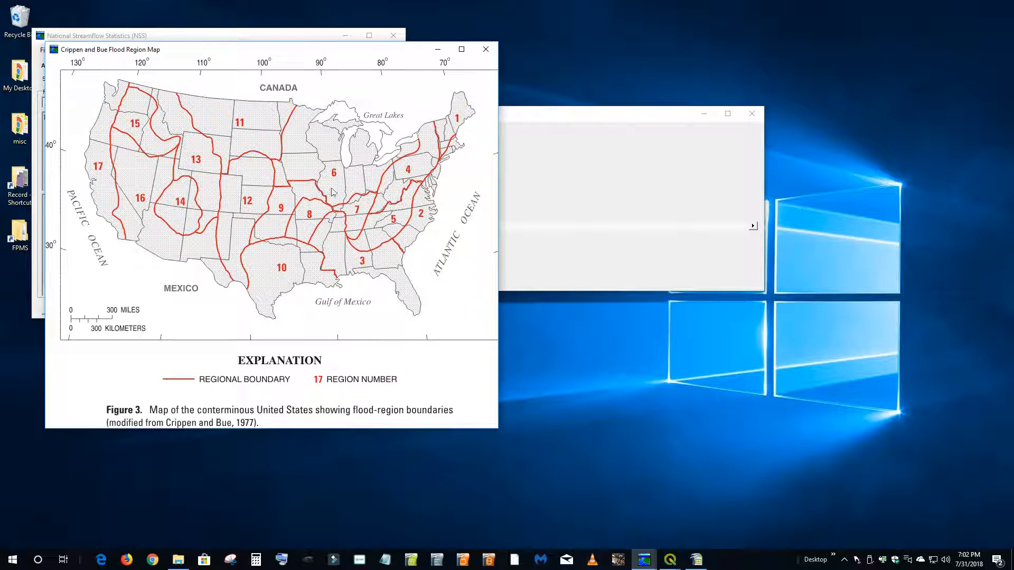
left_click(485, 49)
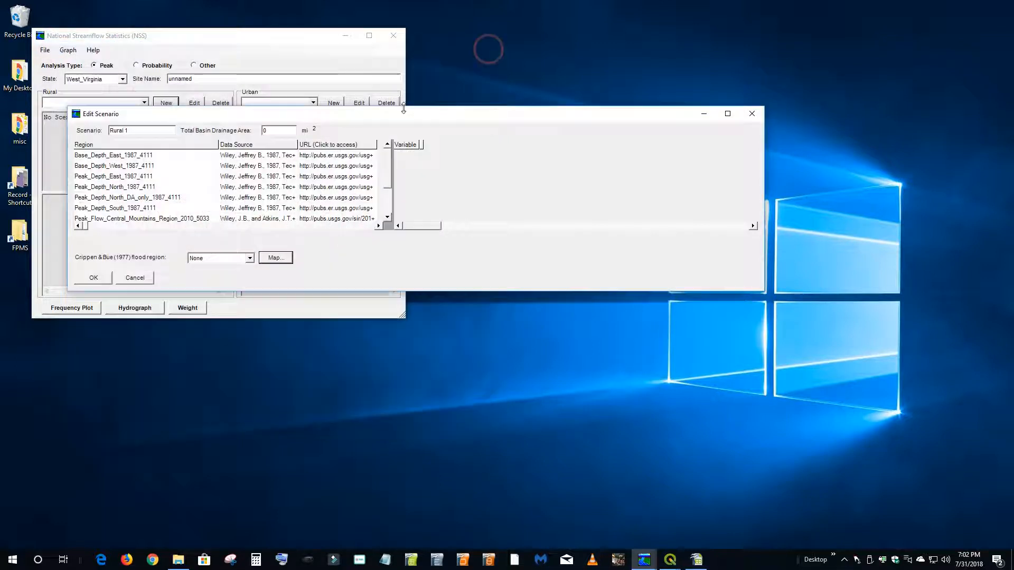
- Check the Crippen & Bue map again, set the flood region to 4 and select Peak_Flow_Western_Plateaus_Region_2010_5033 as the scenario's region
left_click(272, 262)
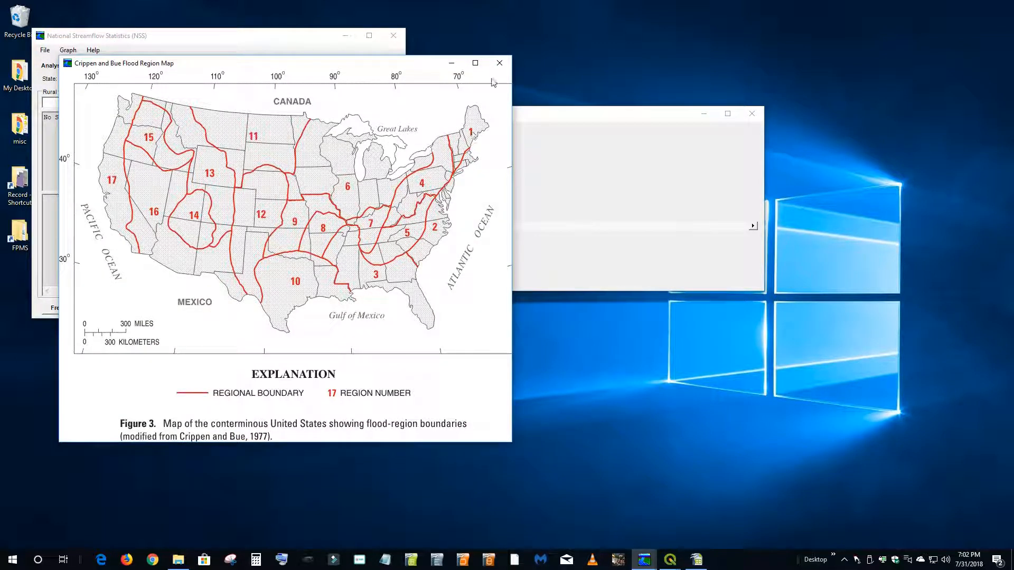
left_click(499, 64)
left_click(250, 258)
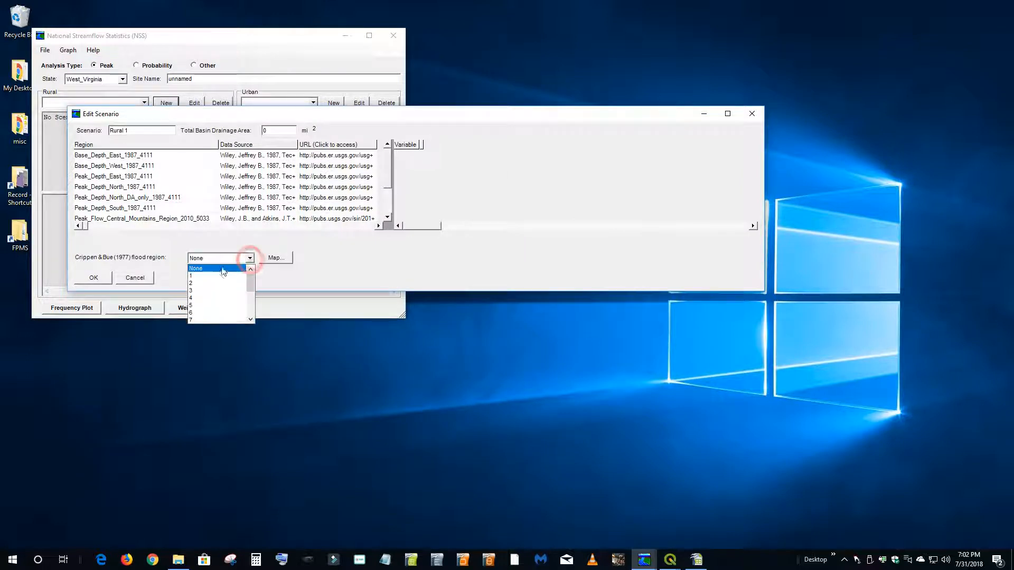
left_click(214, 294)
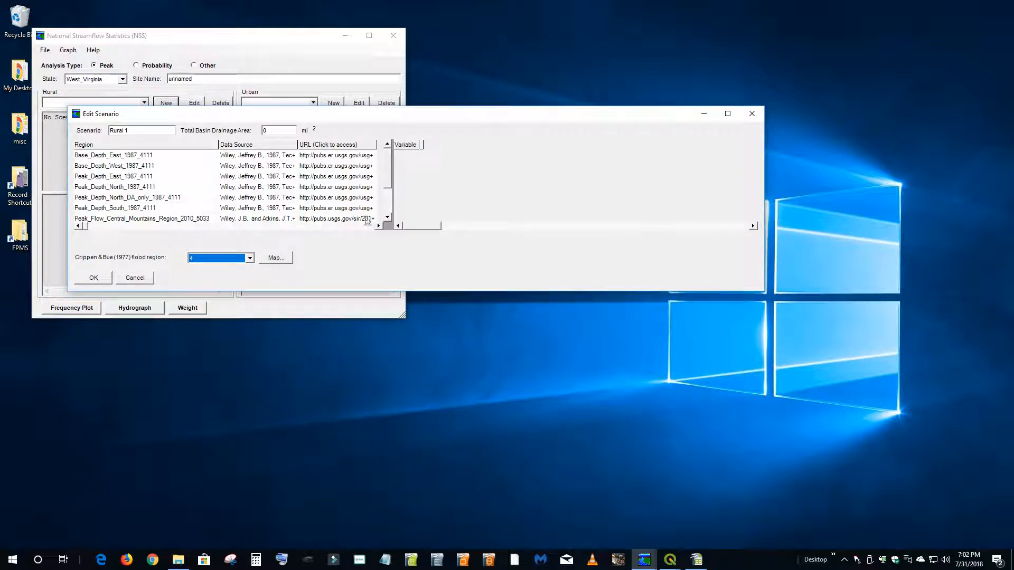
left_click_drag(391, 169, 391, 178)
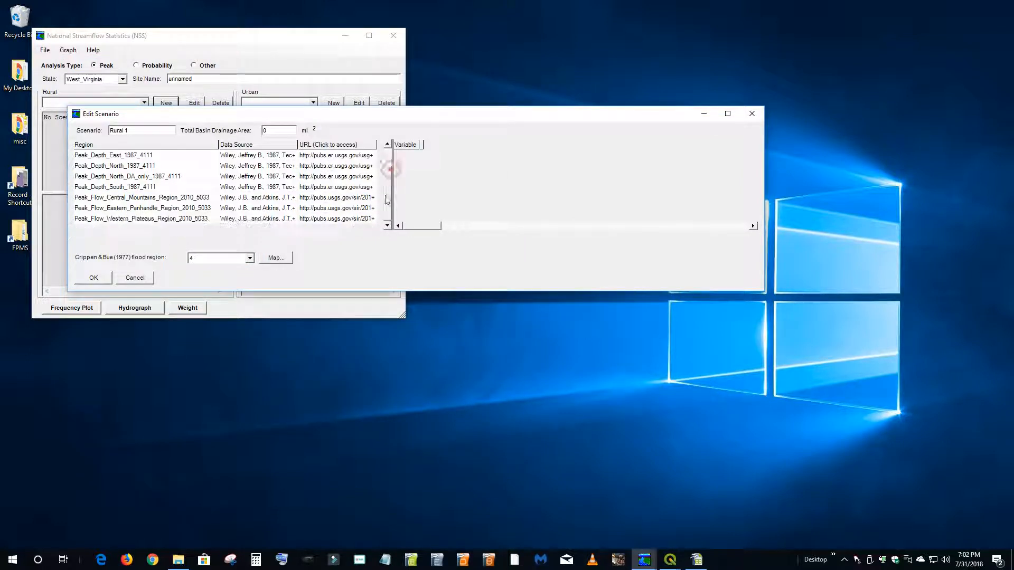
left_click(123, 219)
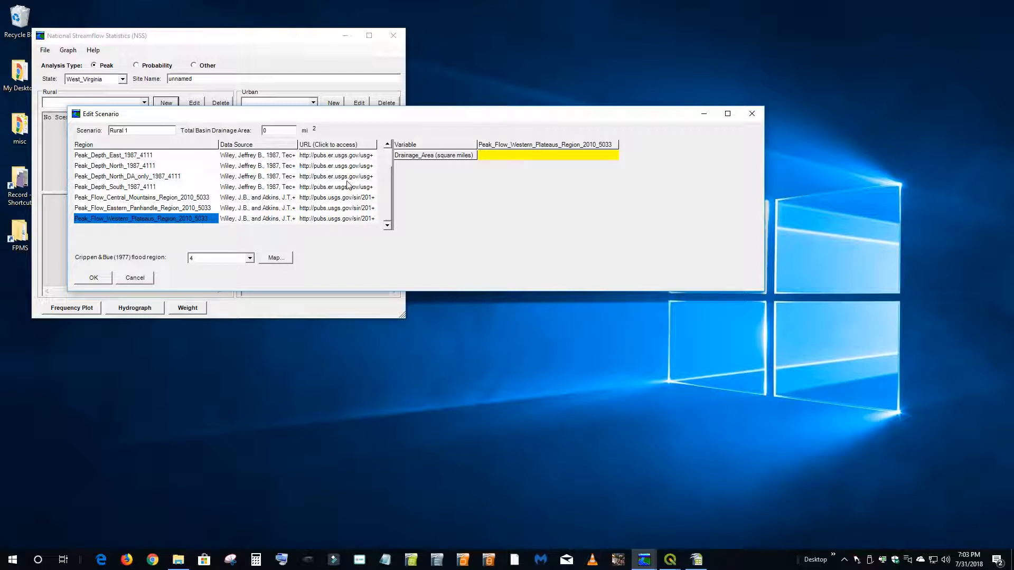
- Look up the example basin's area in the seed QGIS project, set Drainage_Area to 5.32 square miles and accept the scenario
left_click(530, 155)
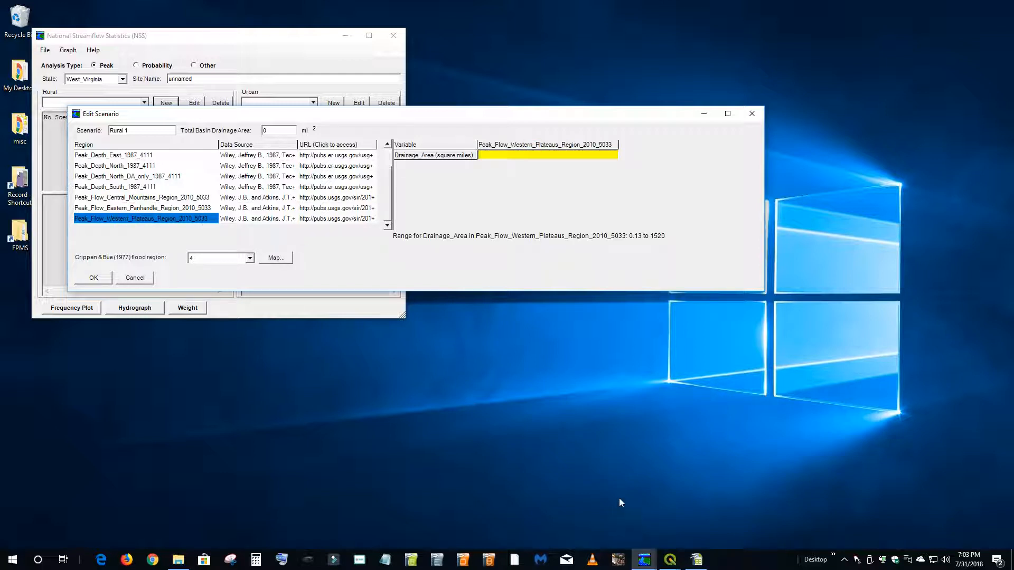
left_click(670, 560)
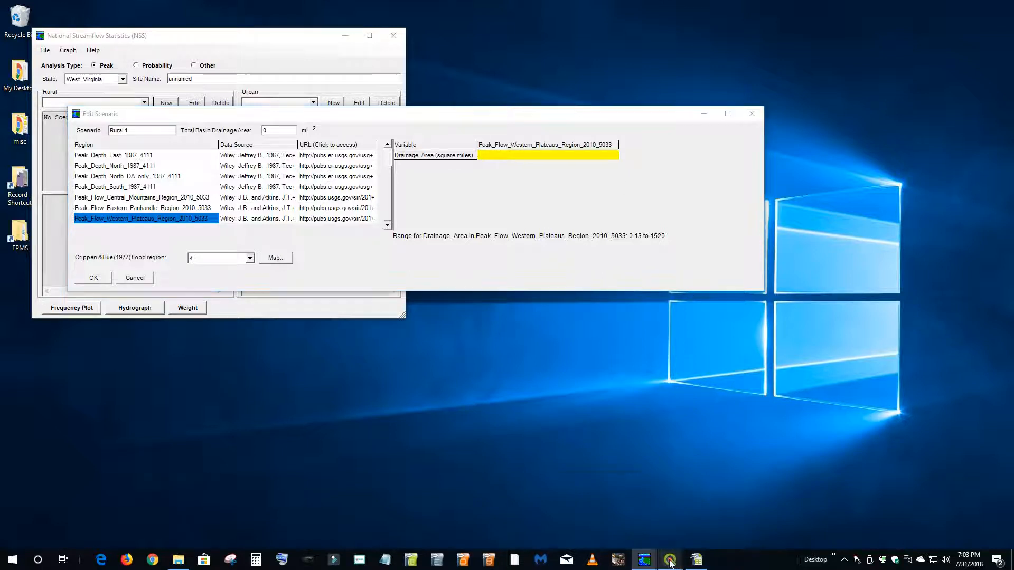
left_click(622, 524)
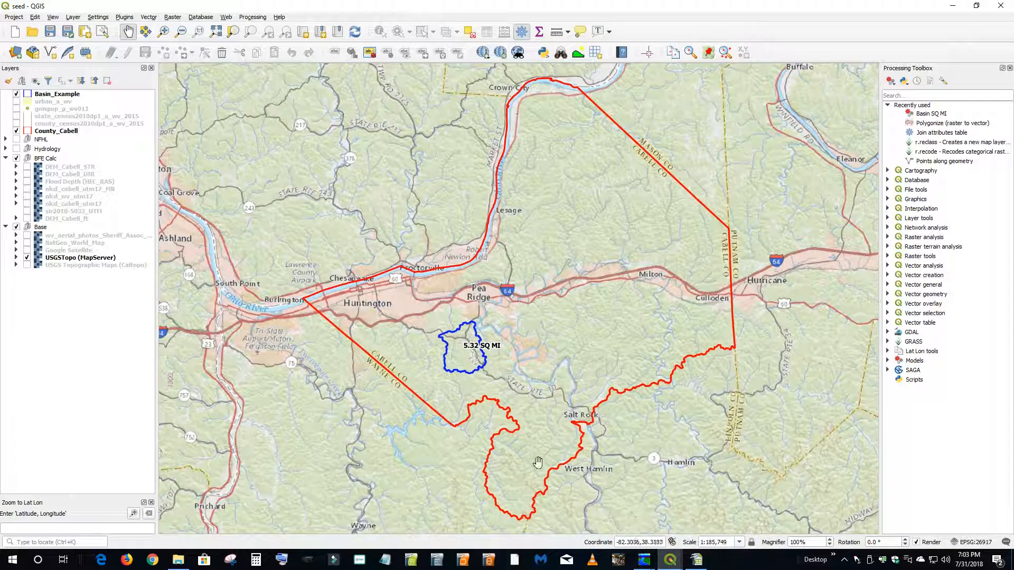
left_click(644, 560)
left_click(689, 511)
left_click(492, 155)
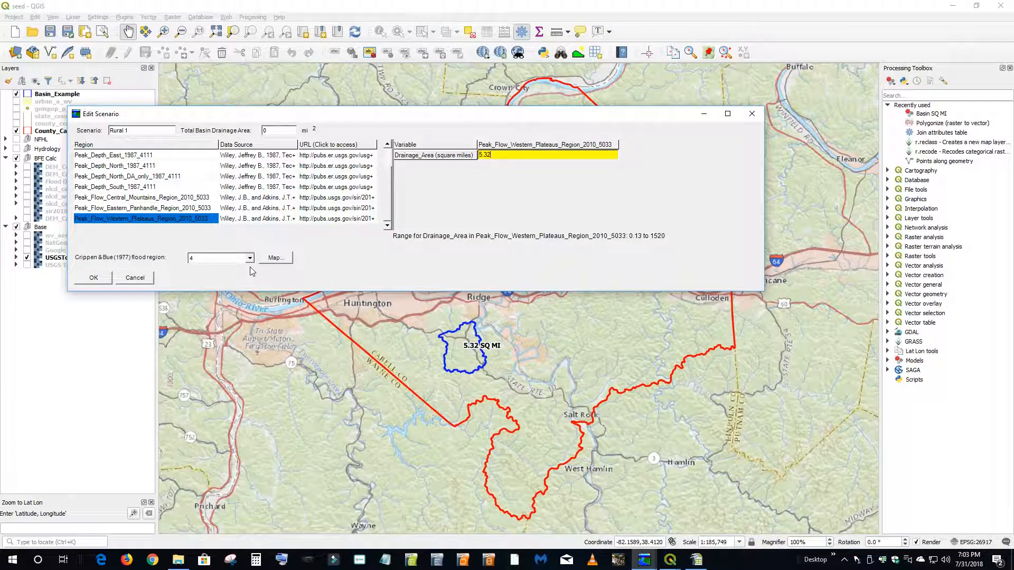
left_click(94, 278)
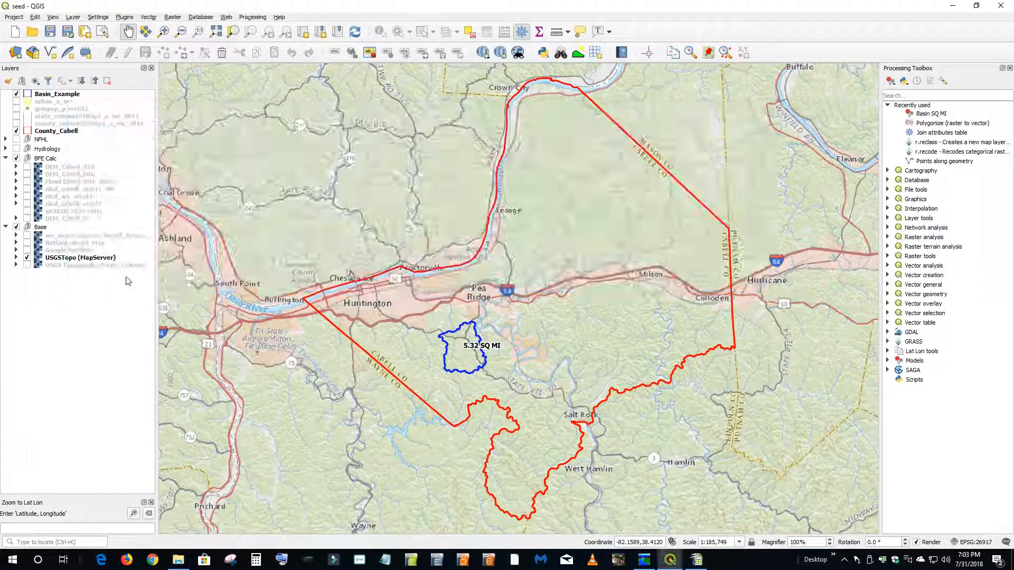
- Minimize QGIS, move and enlarge the National Streamflow Statistics window, and highlight the PK100 flow in the rural results
left_click(957, 7)
left_click_drag(208, 44, 481, 91)
left_click_drag(511, 367, 511, 405)
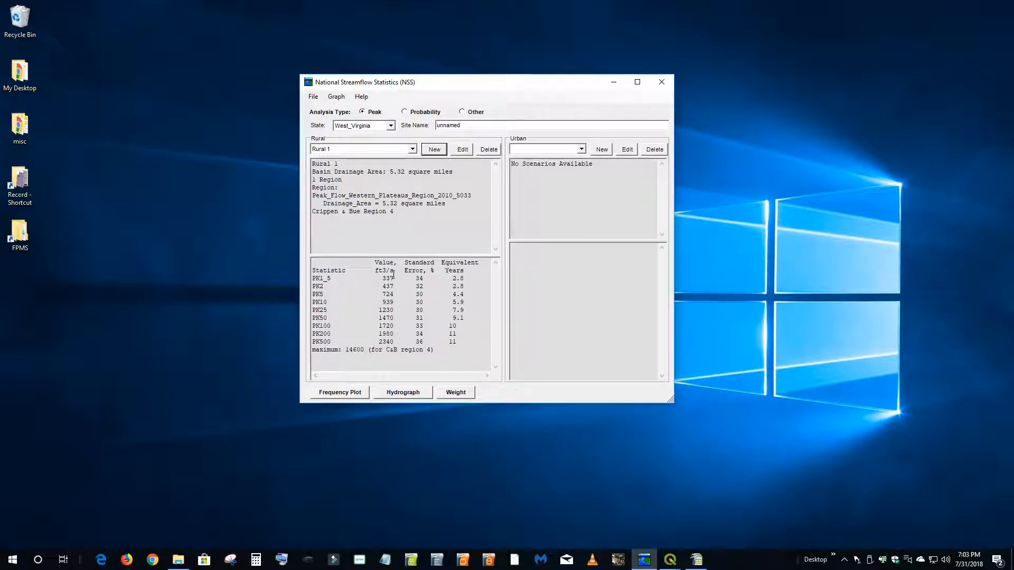
left_click_drag(393, 326, 319, 325)
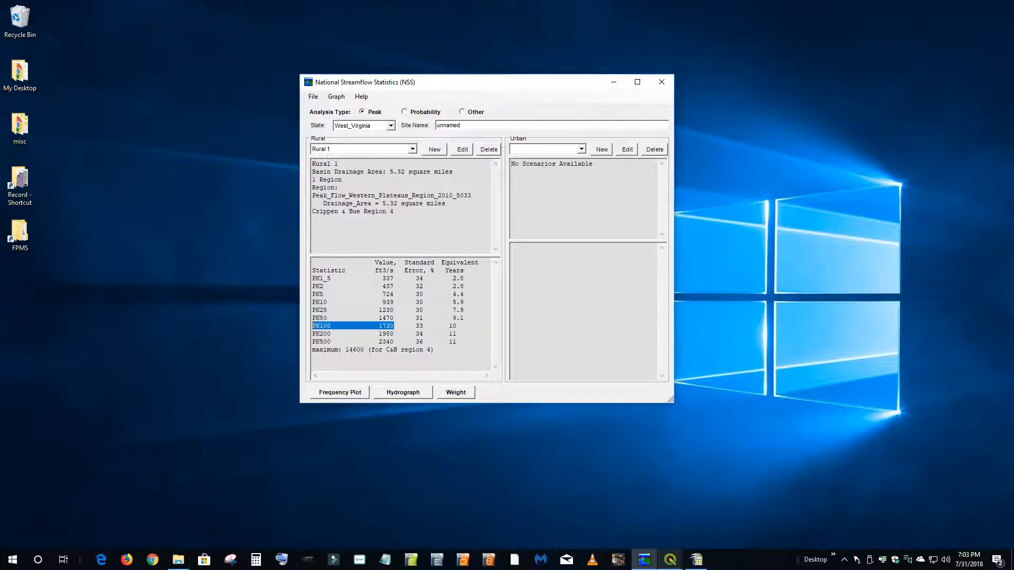
- Switch to Workbook.ods in OpenOffice Calc and enter 1720 as the PK100 value in cell B18
left_click(668, 558)
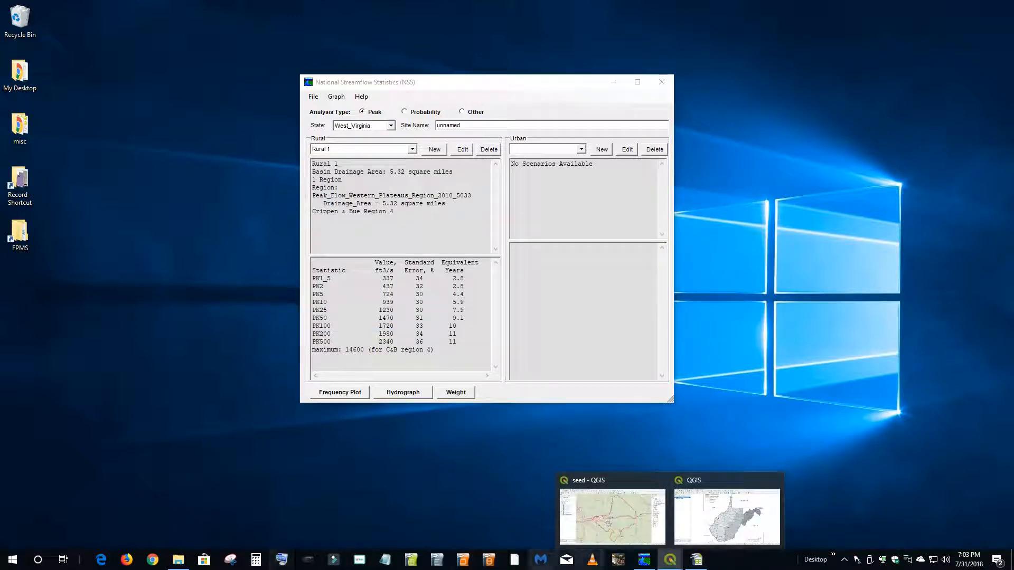
left_click(702, 564)
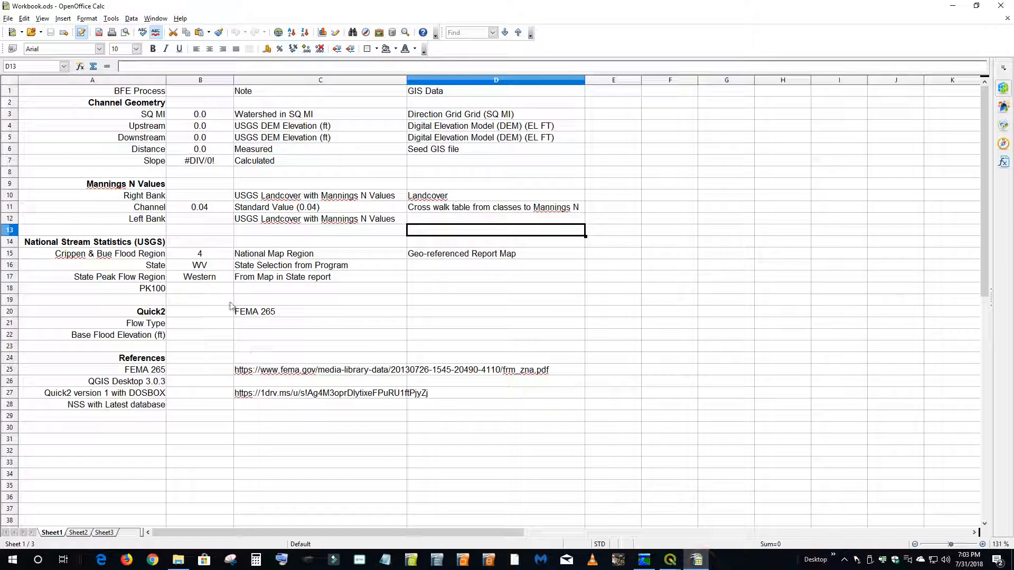
left_click(186, 292)
type("1720")
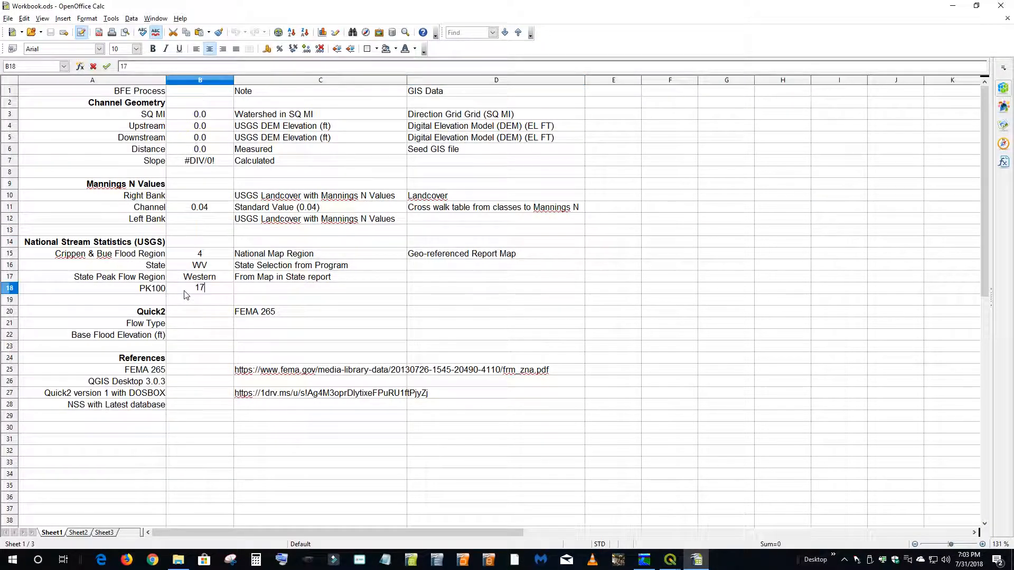
left_click(216, 415)
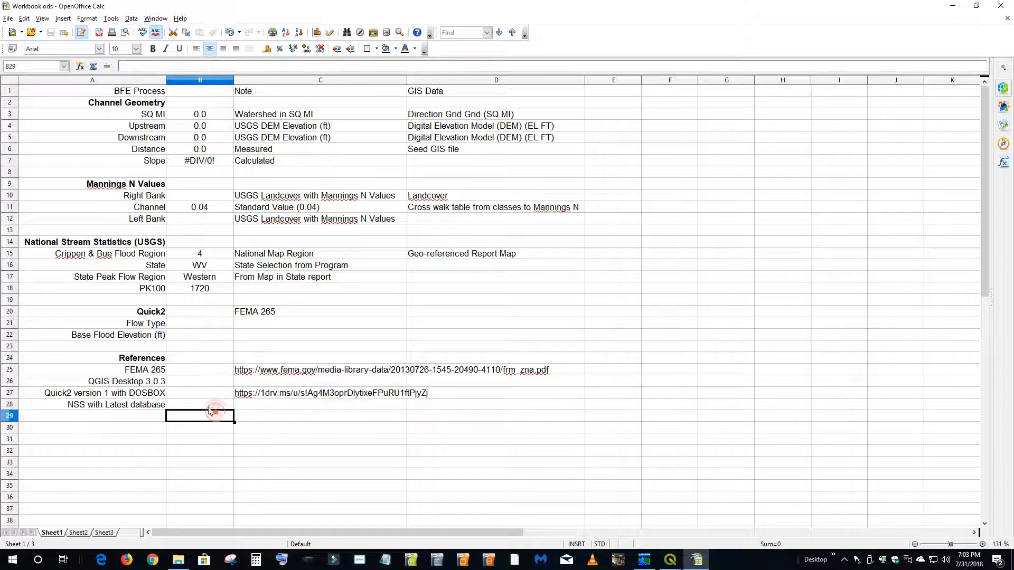
- Minimize the workbook and switch to the seed project in QGIS
left_click(957, 6)
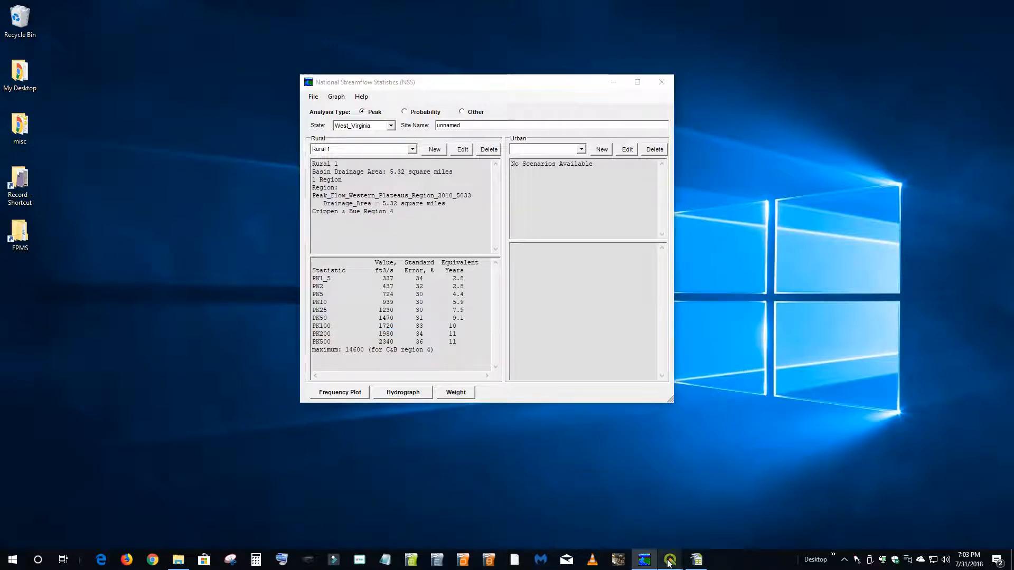
mouse_move(671, 559)
left_click(629, 494)
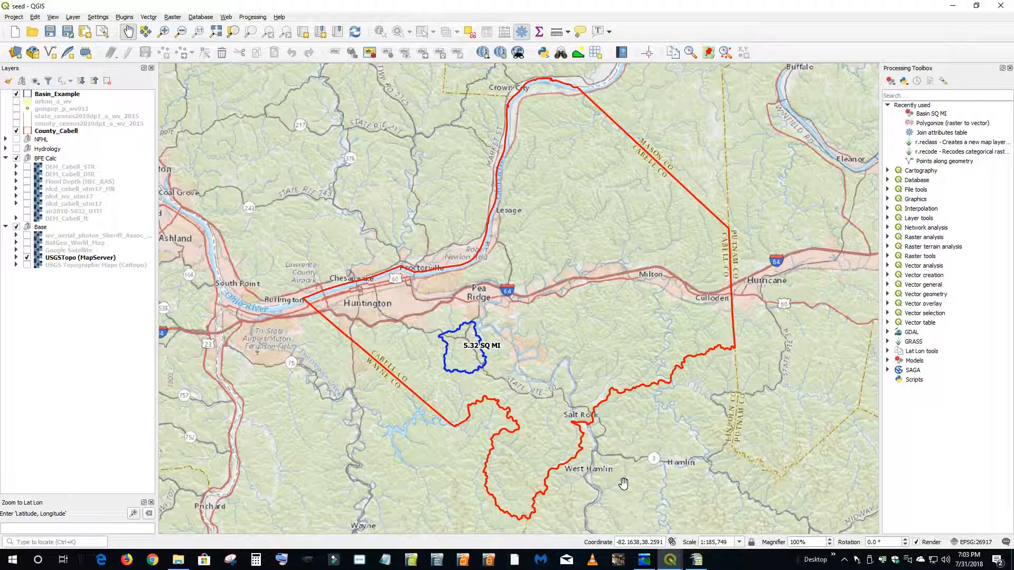